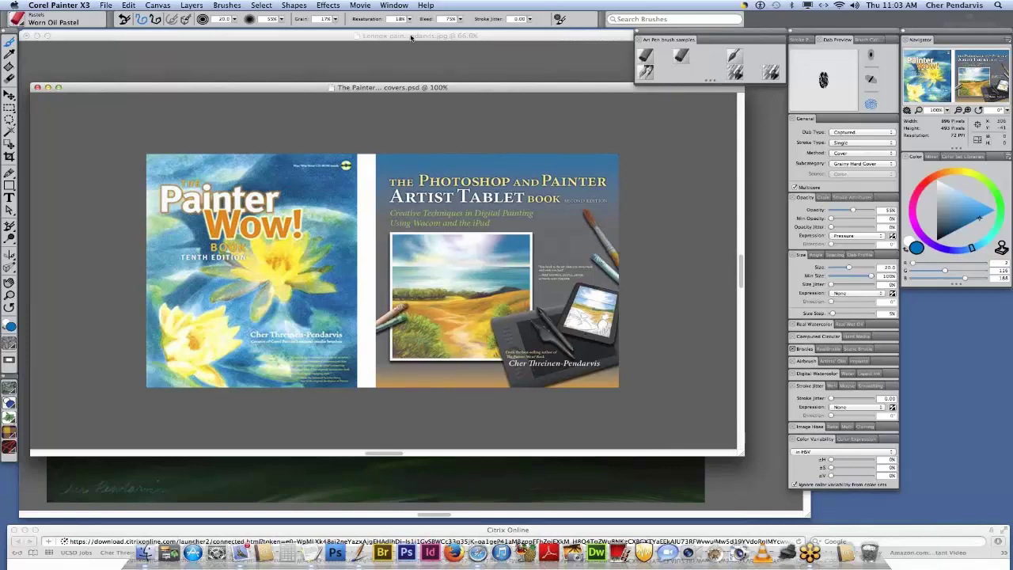
- Bring the Lennox painting to the front and examine its clouds and headland up close
left_click(410, 37)
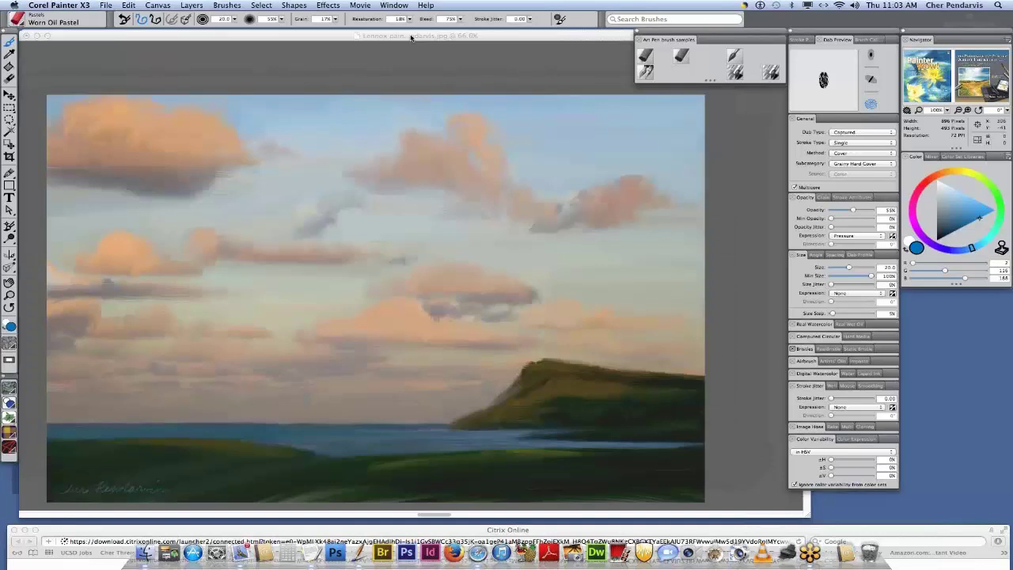
left_click(411, 37)
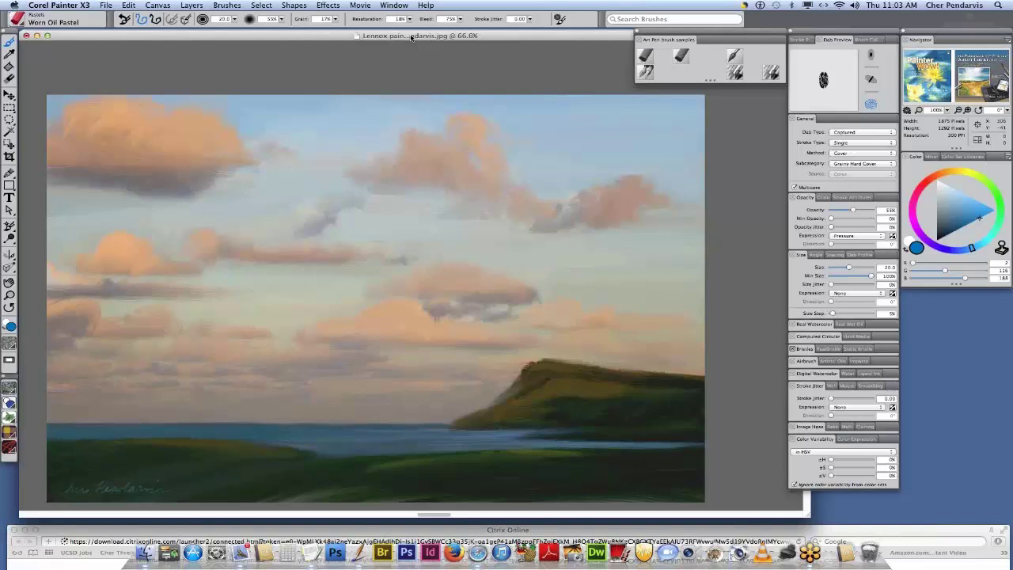
left_click_drag(411, 38, 409, 34)
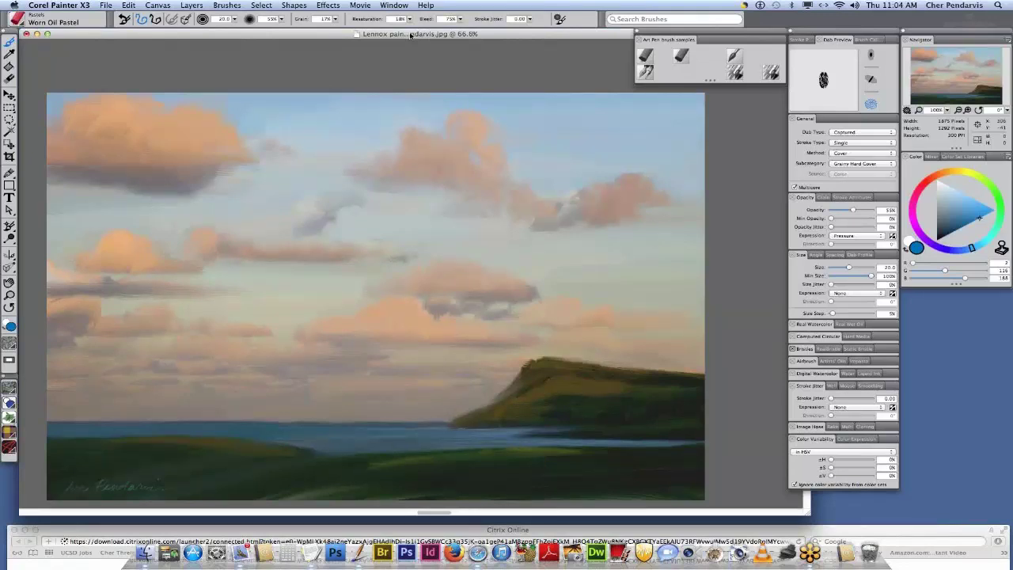
left_click(291, 154)
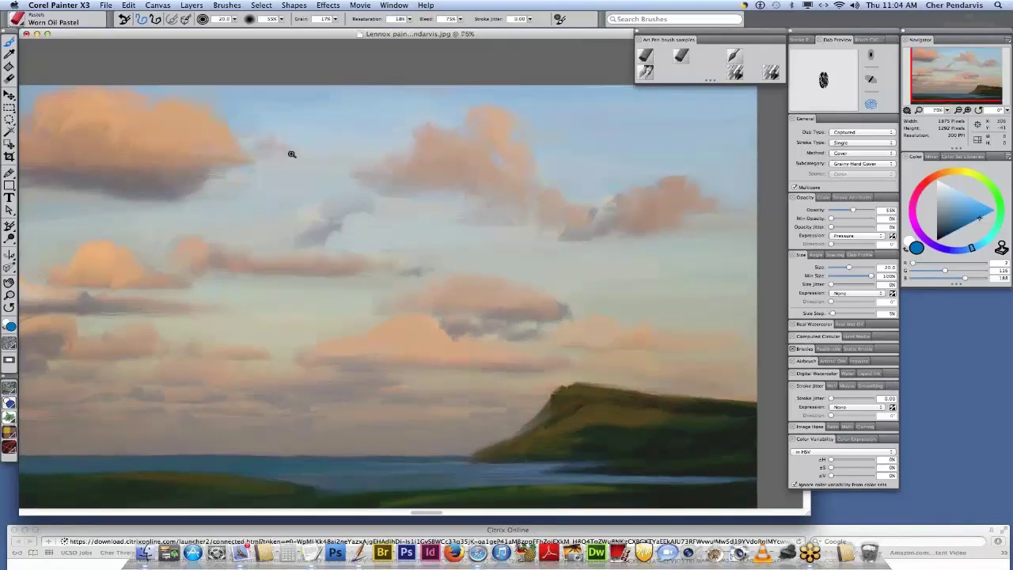
left_click(291, 153)
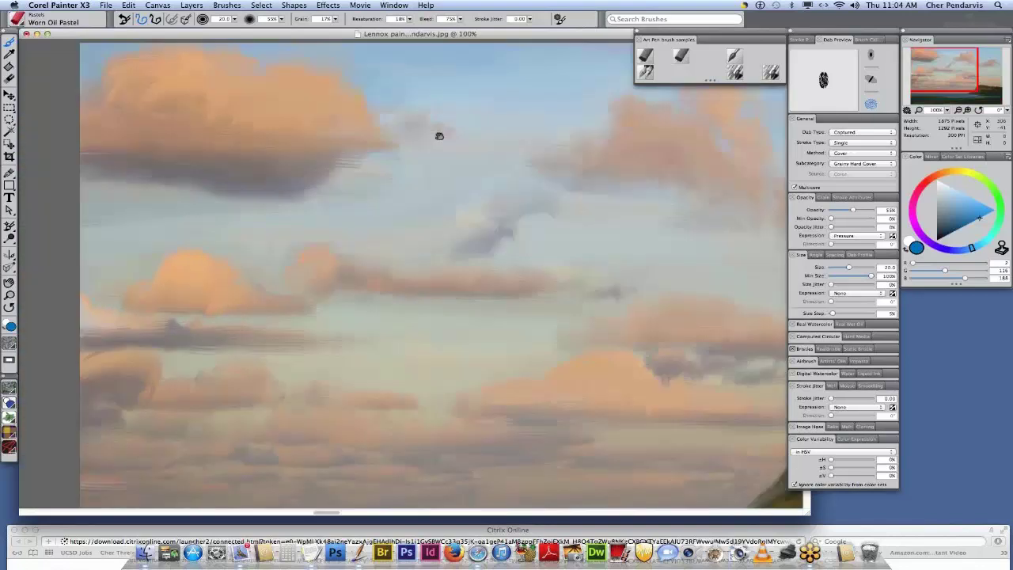
scroll(449, 168, "down", 3)
scroll(449, 167, "right", 5)
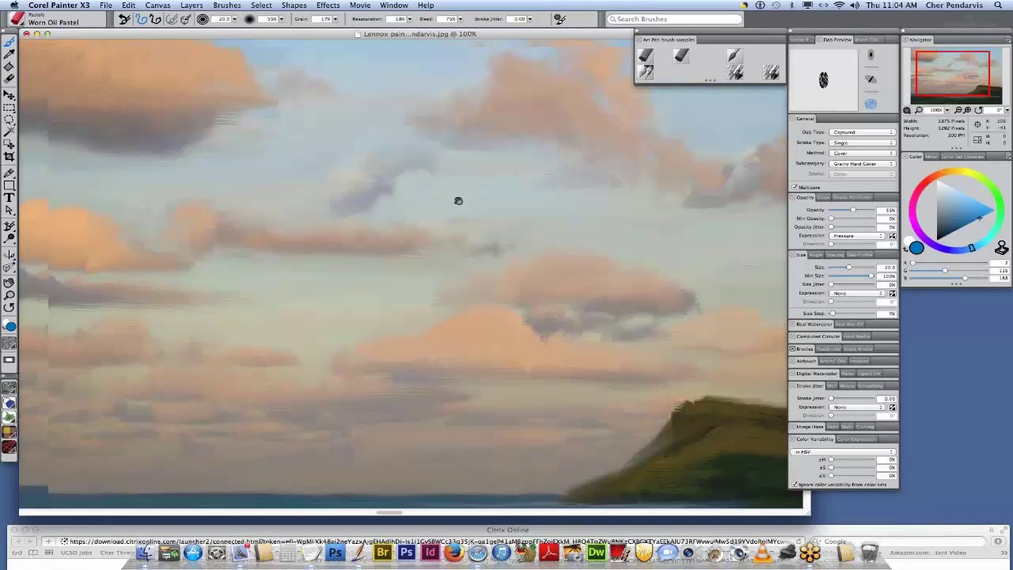
key("super+minus")
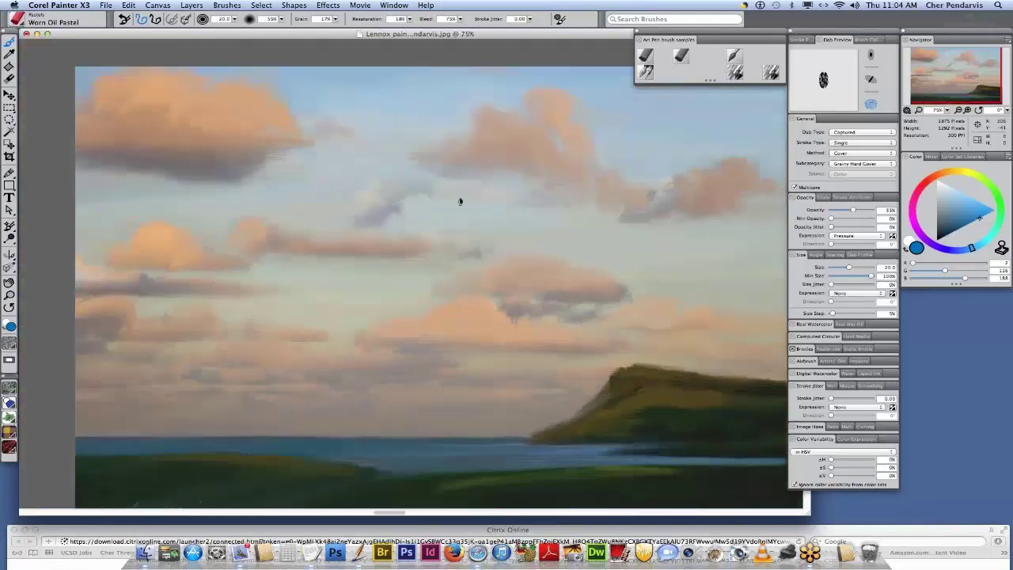
- Show the Wacom panel w Grip & Art Pens.jpg image in an enlarged window to review the pen settings, and return to the Lennox painting
left_click(401, 5)
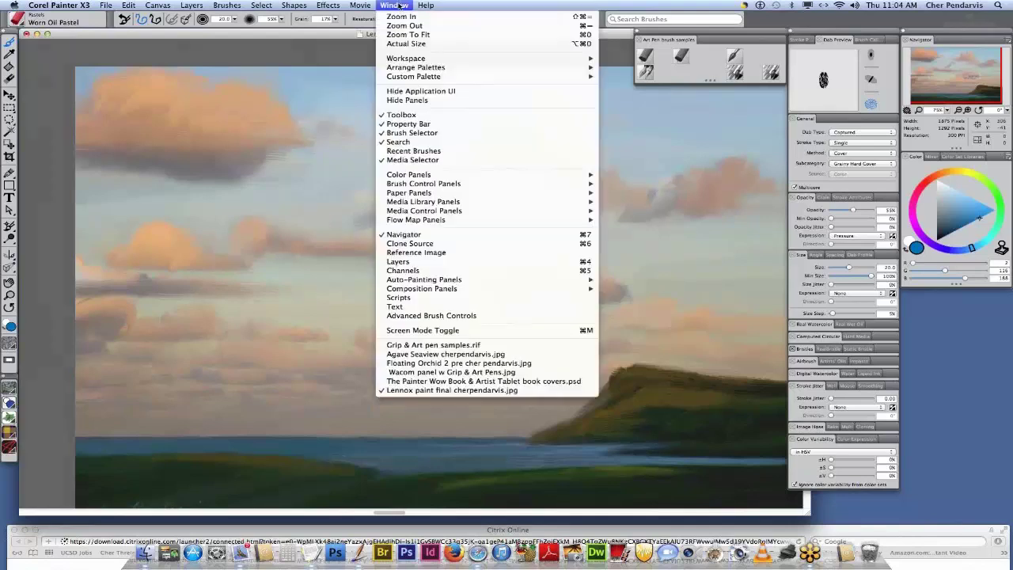
left_click(413, 374)
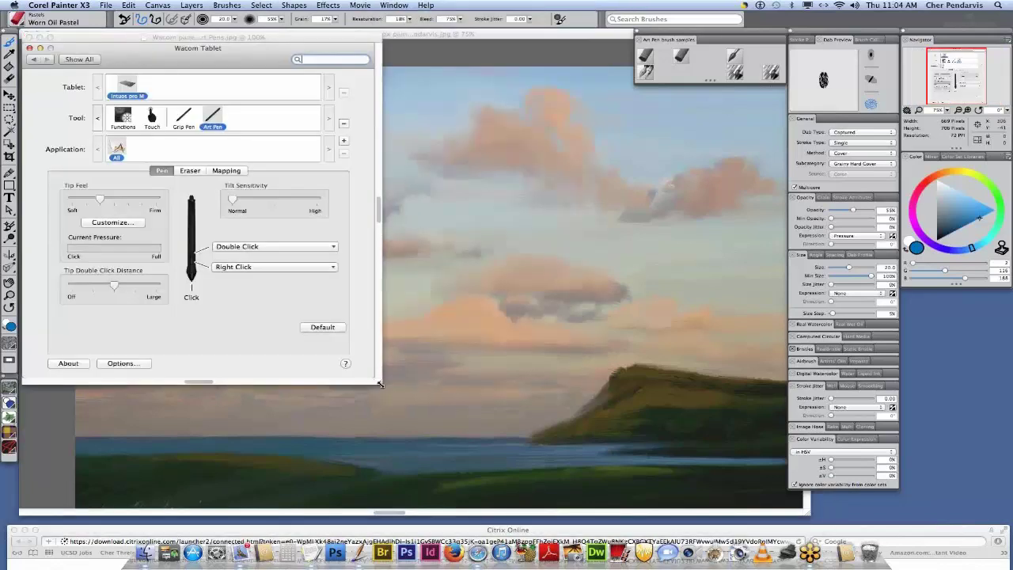
left_click_drag(379, 384, 412, 401)
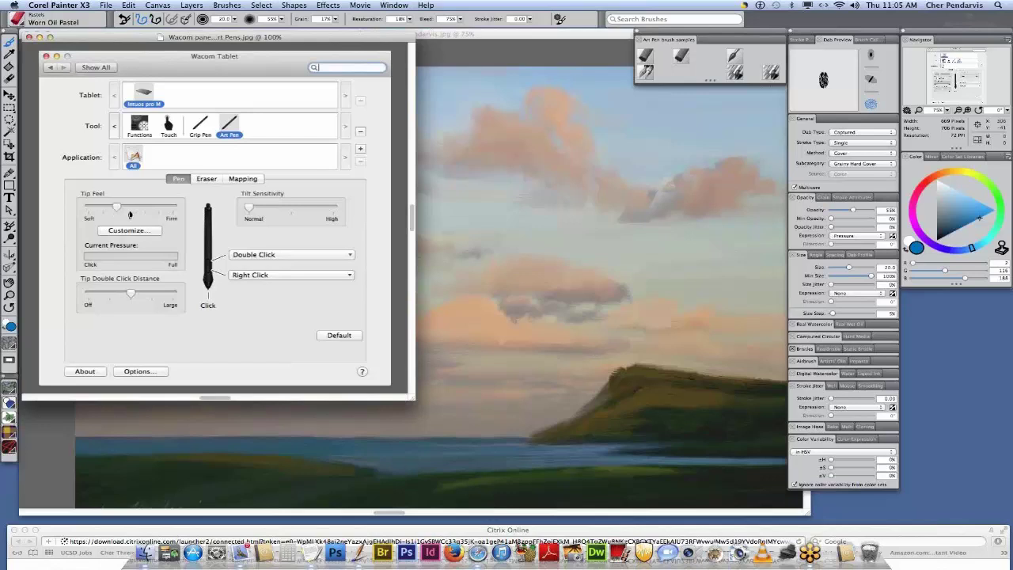
left_click(489, 61)
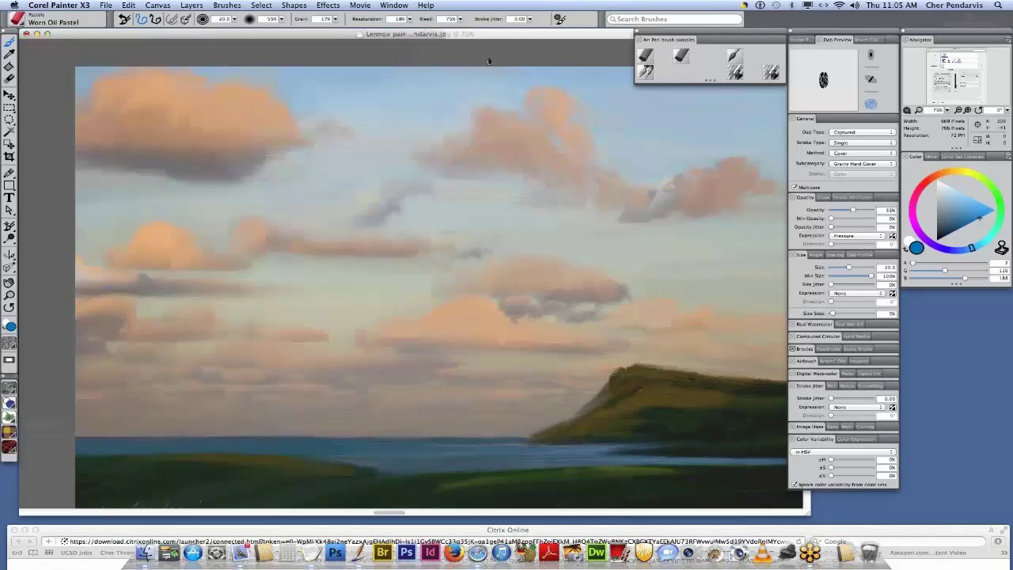
- Calibrate Brush Tracking with a wavy test stroke across the scratch pad and accept the resulting settings
left_click(86, 6)
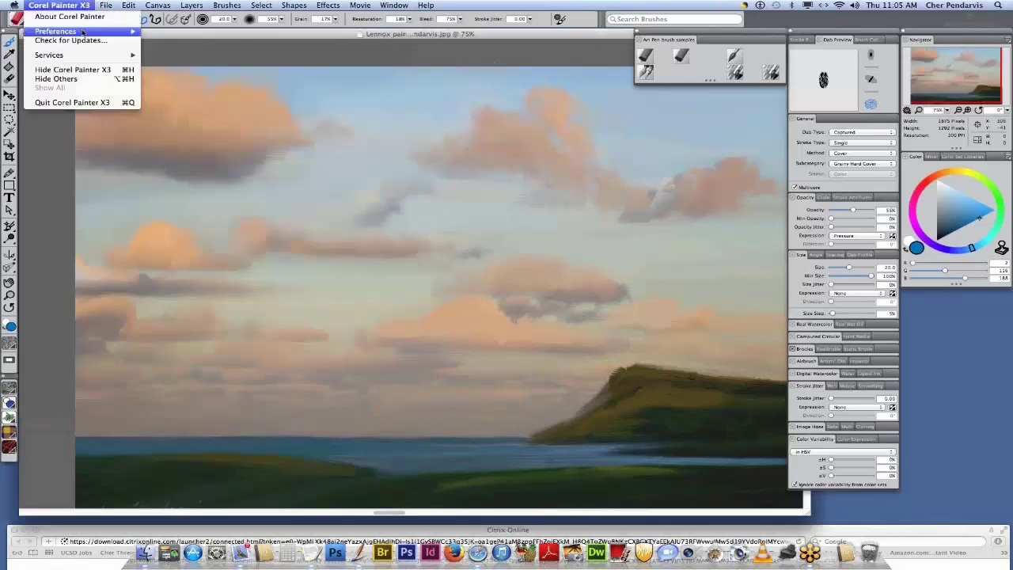
mouse_move(82, 32)
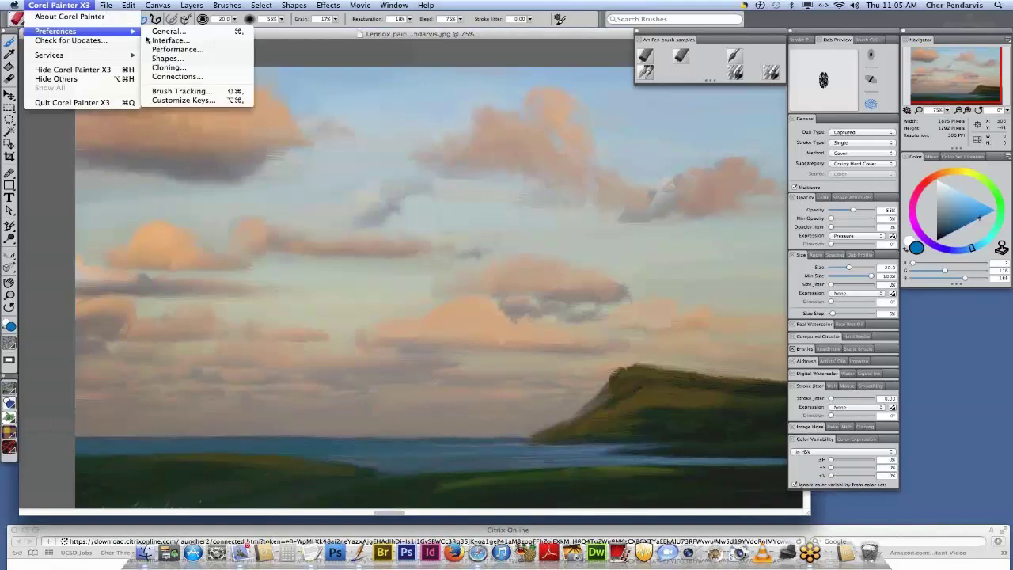
left_click(190, 94)
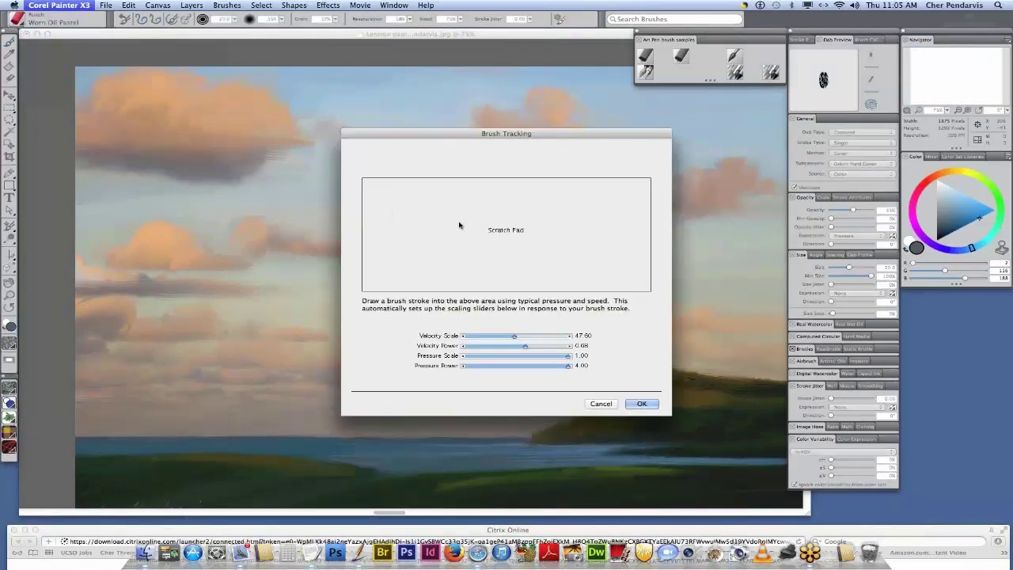
left_click_drag(387, 217, 627, 256)
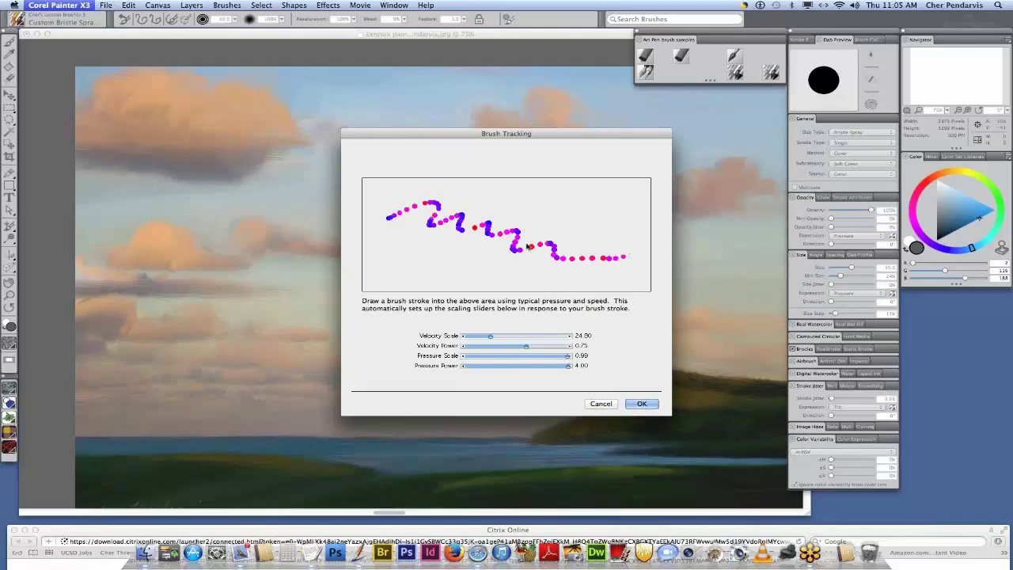
left_click(642, 404)
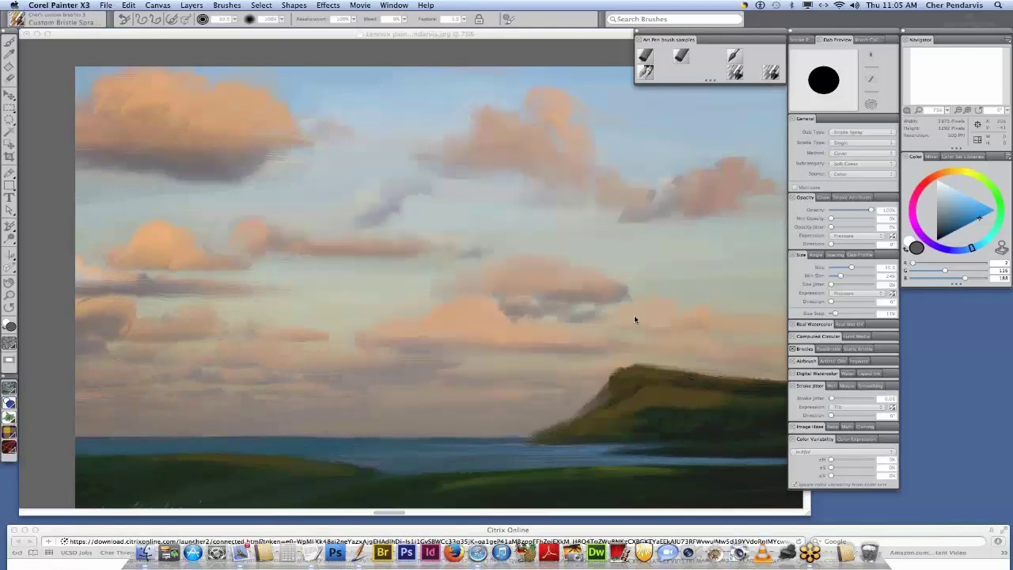
- Bring Grip & Art pen samples.rif to the front and enlarge its window to view the stroke samples
left_click(395, 6)
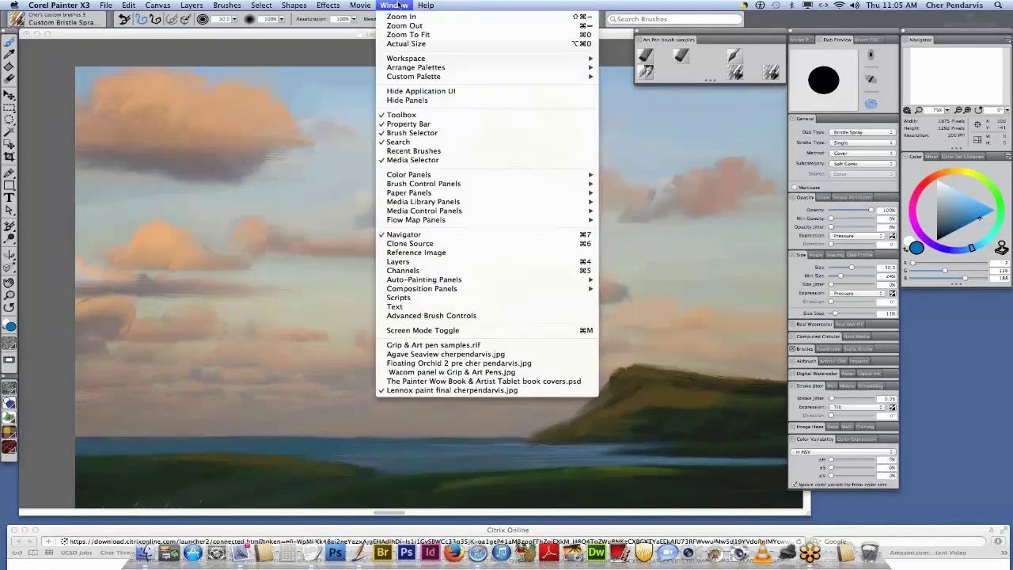
left_click(452, 346)
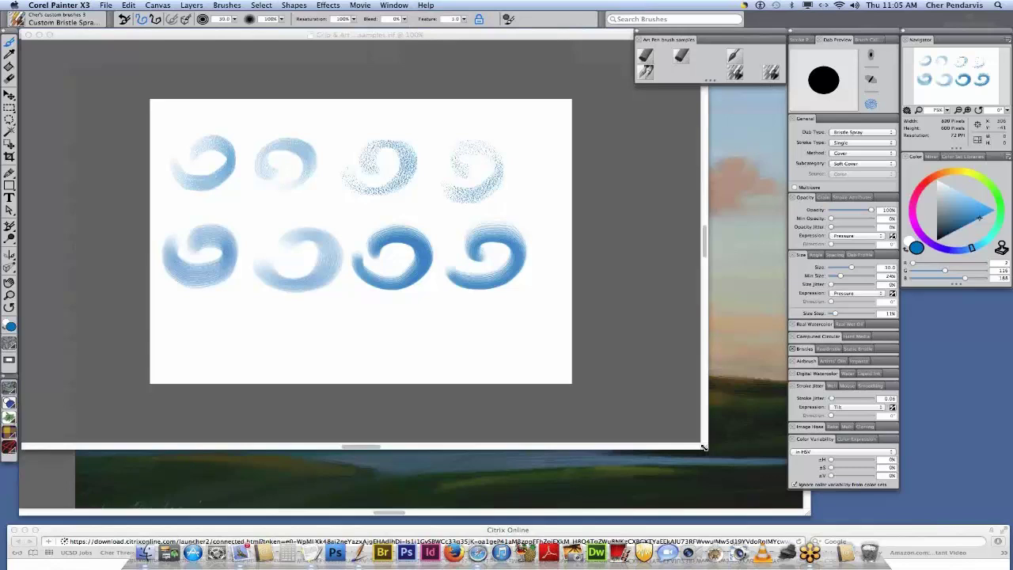
left_click_drag(704, 447, 754, 489)
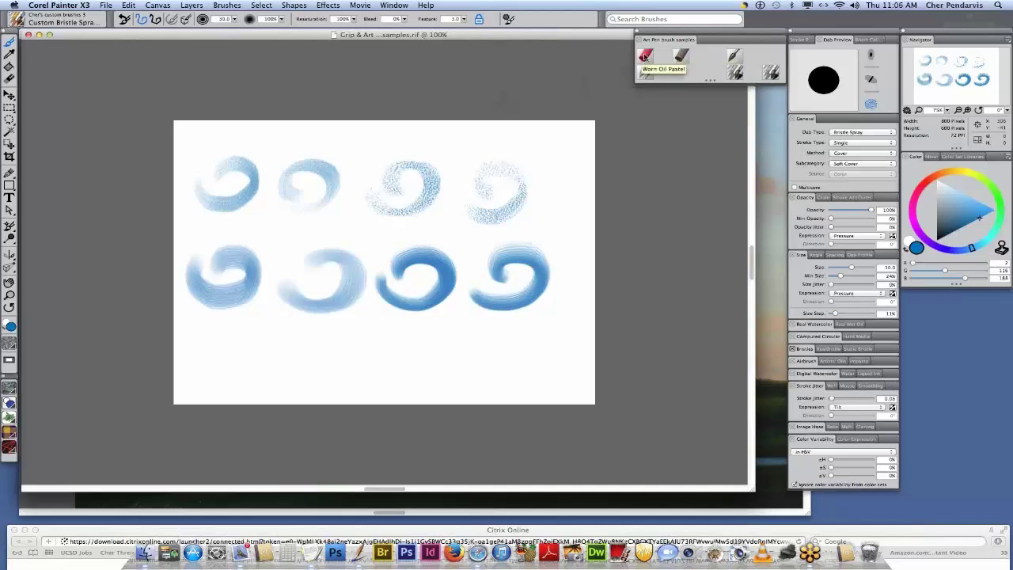
- Select the Worn Oil Pastel, Square Grainy Pastel and Soft Flat Oils brushes in turn to compare them with the samples
left_click(645, 56)
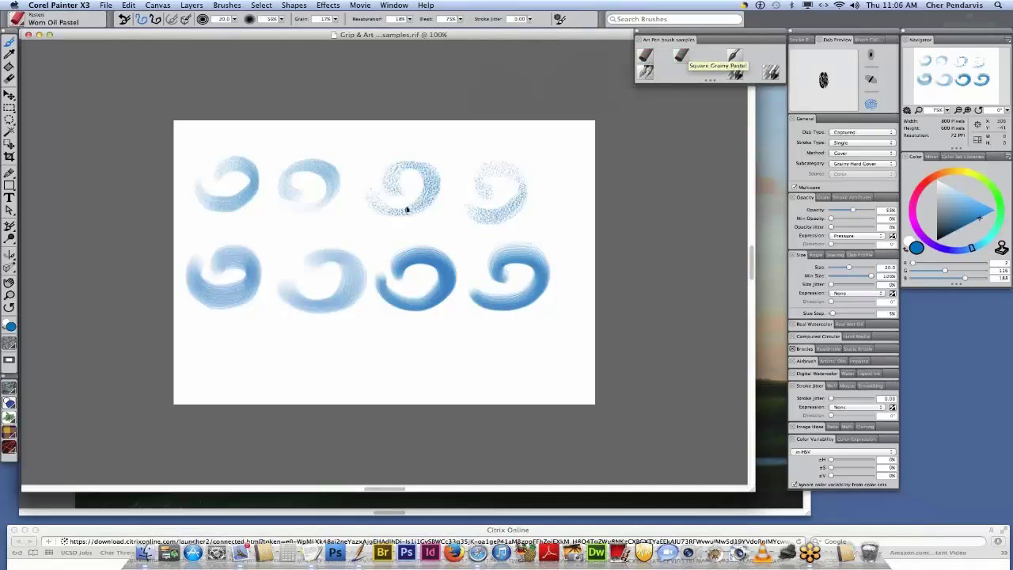
left_click(680, 56)
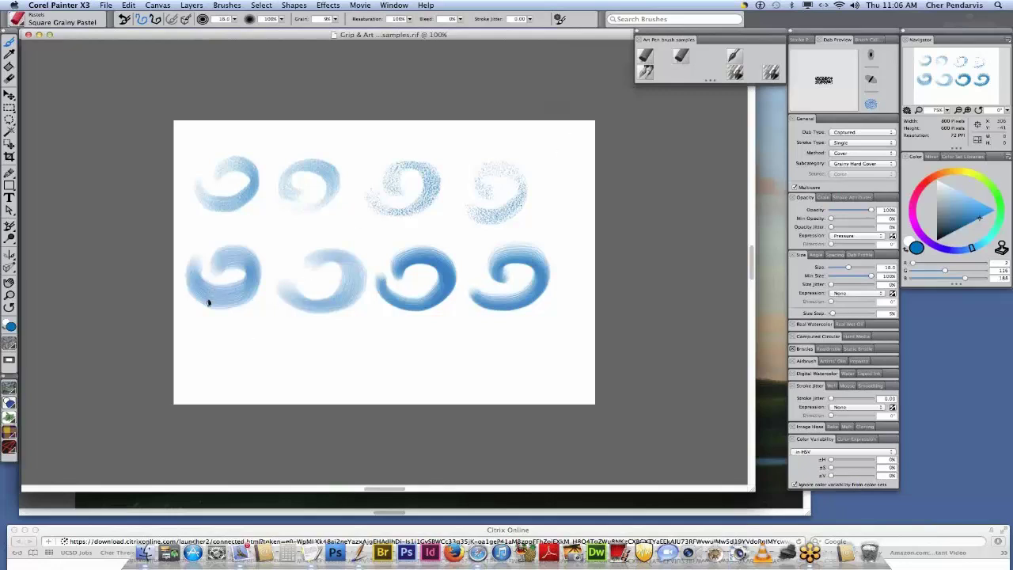
left_click(735, 73)
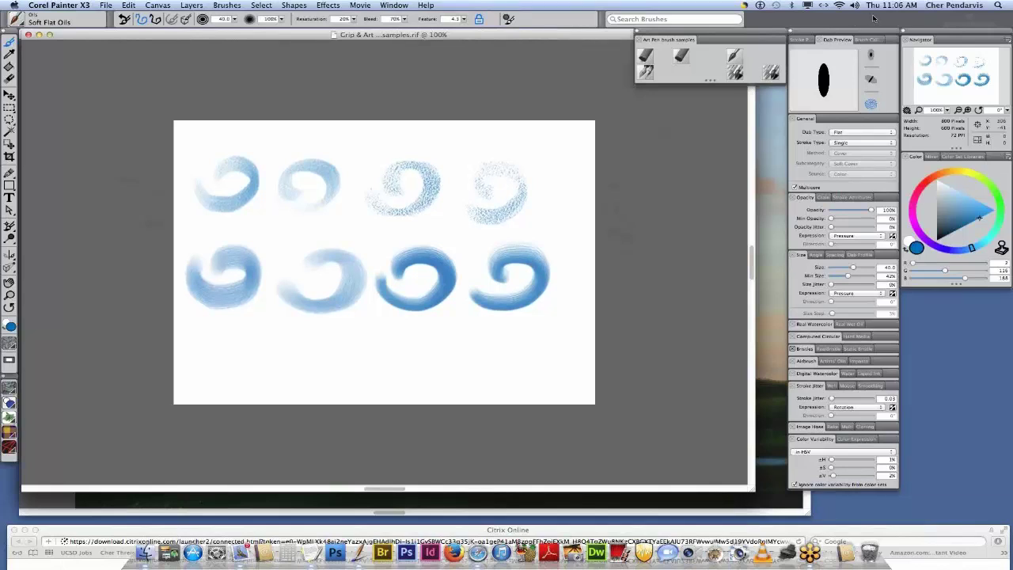
- Create a new blank image of 800 by 600 pixels at 72 pixels per inch
left_click(779, 36)
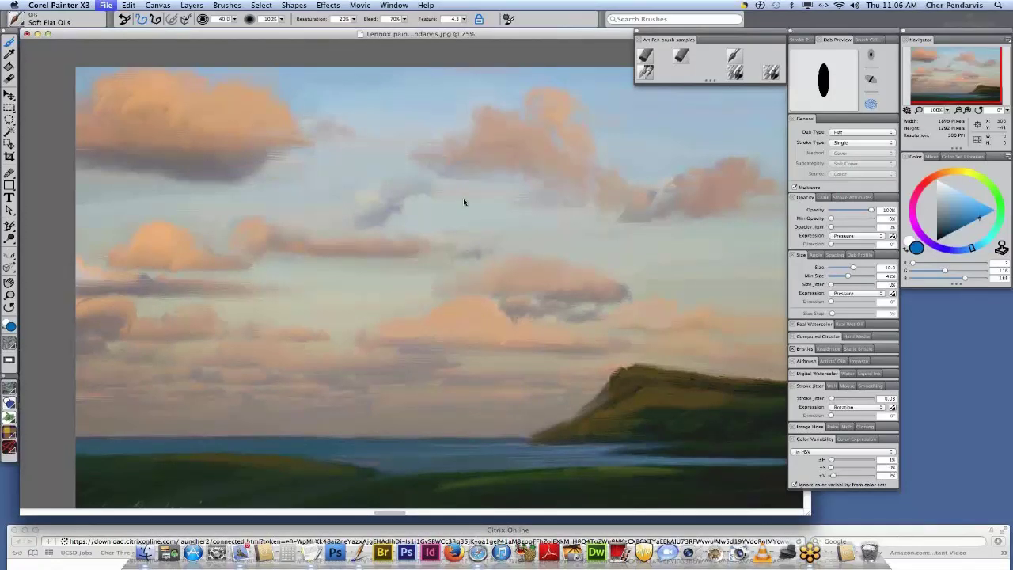
key("super+n")
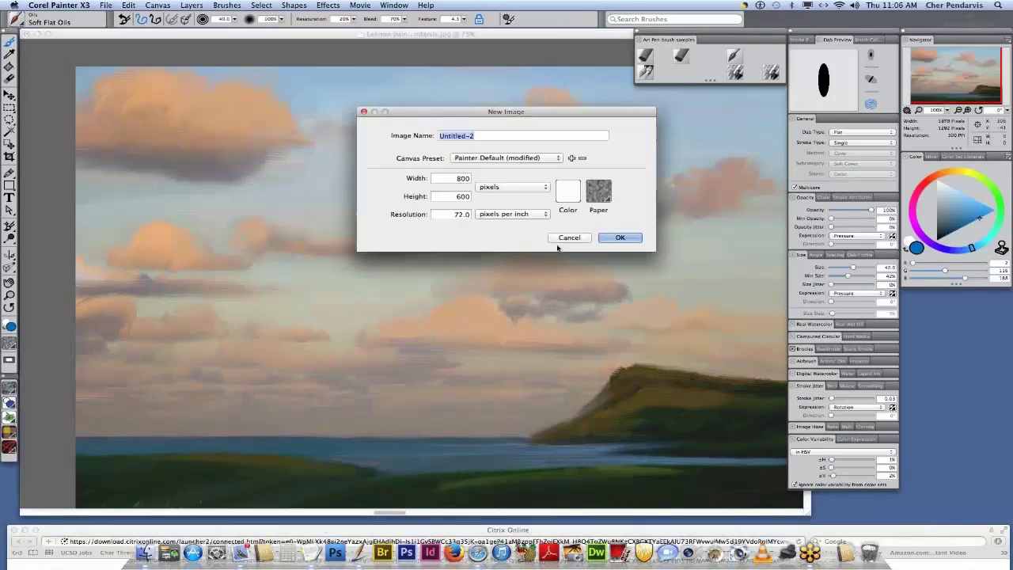
key("Return")
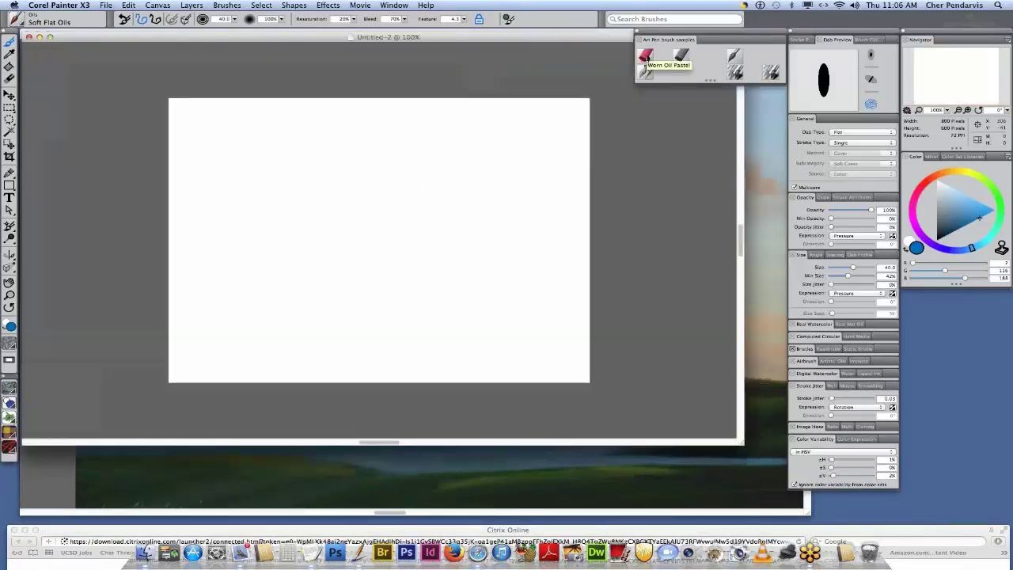
- Choose the Worn Oil Pastel brush and display its advanced brush controls beside the new canvas
left_click(645, 56)
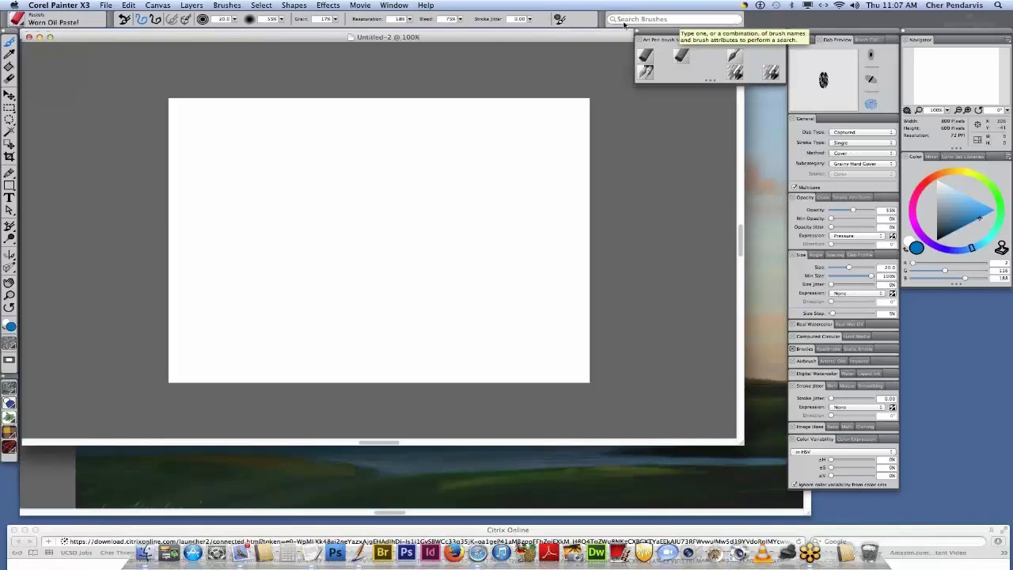
left_click(558, 21)
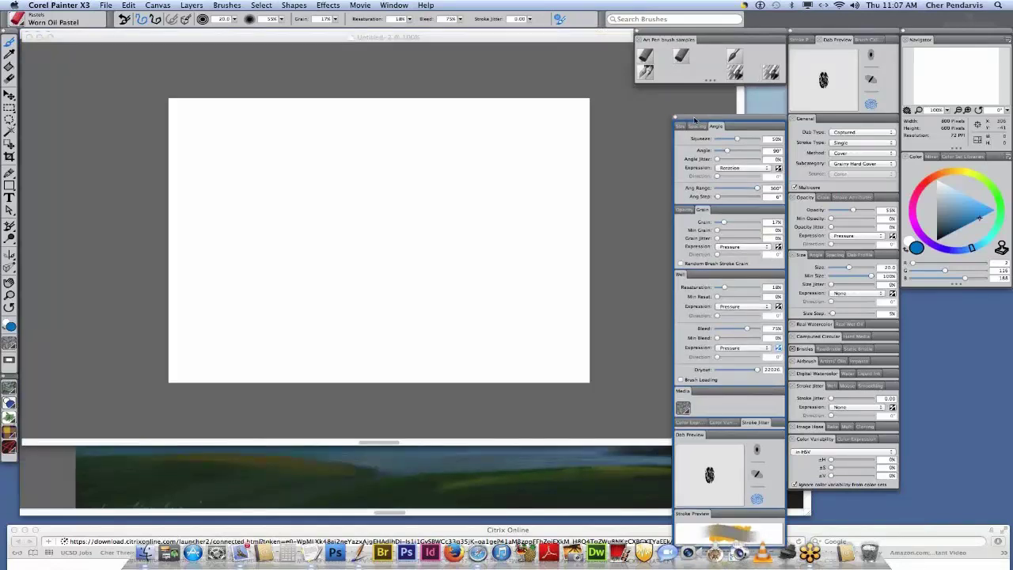
left_click_drag(694, 119, 676, 91)
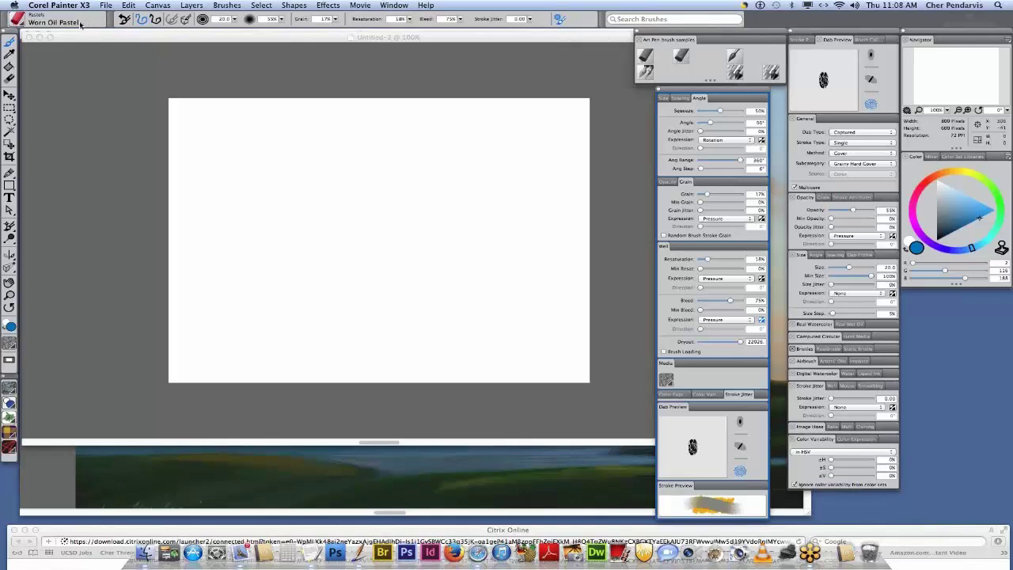
- Search the brushes for "rotation" and dismiss the list without choosing another brush
left_click(624, 21)
type("rotat")
type("tion")
left_click(665, 20)
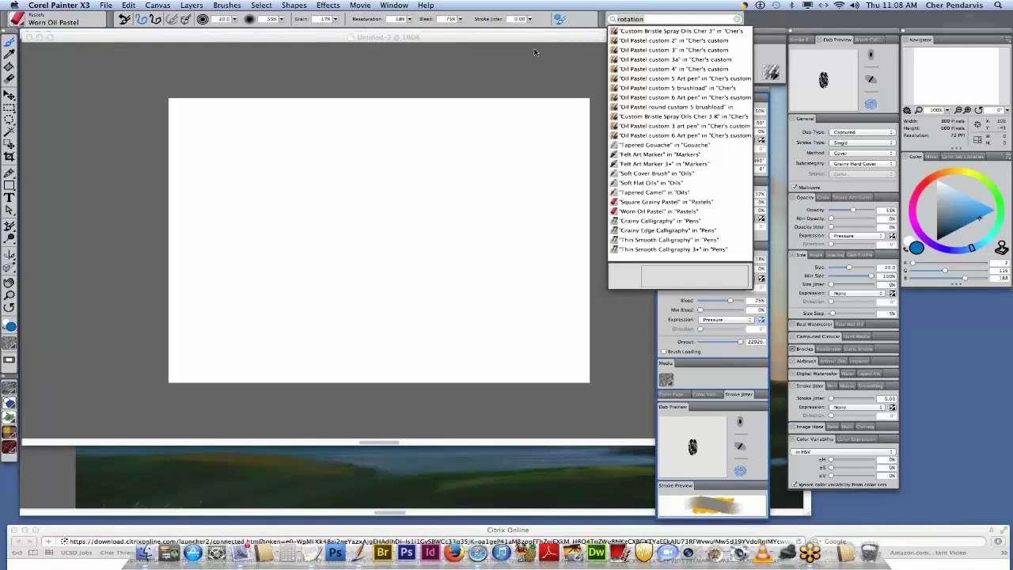
left_click(535, 53)
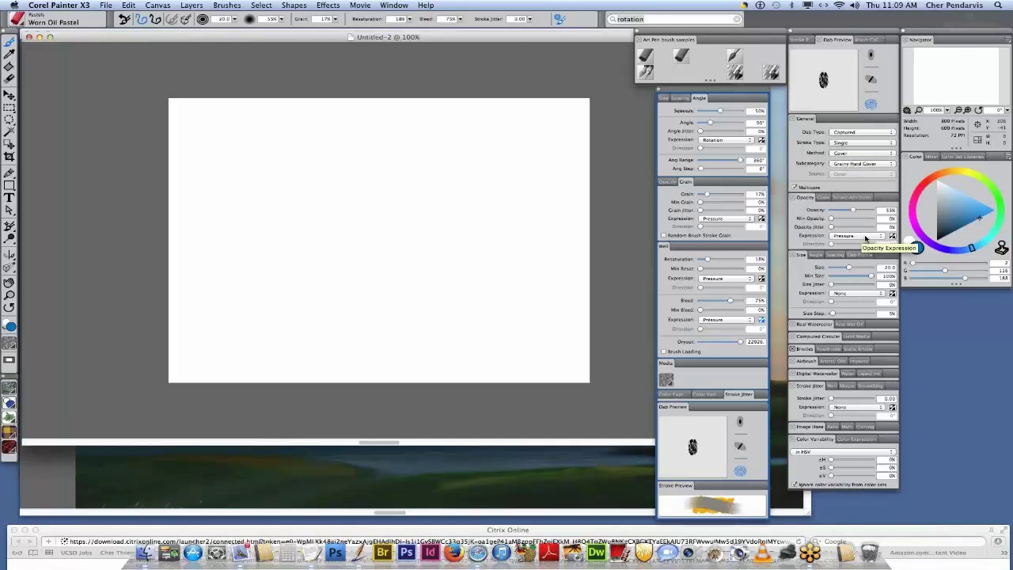
- Keep the opacity expression at Pressure and paint a thin vertical stroke and a broad horizontal stroke near the canvas's upper-left corner
left_click(866, 237)
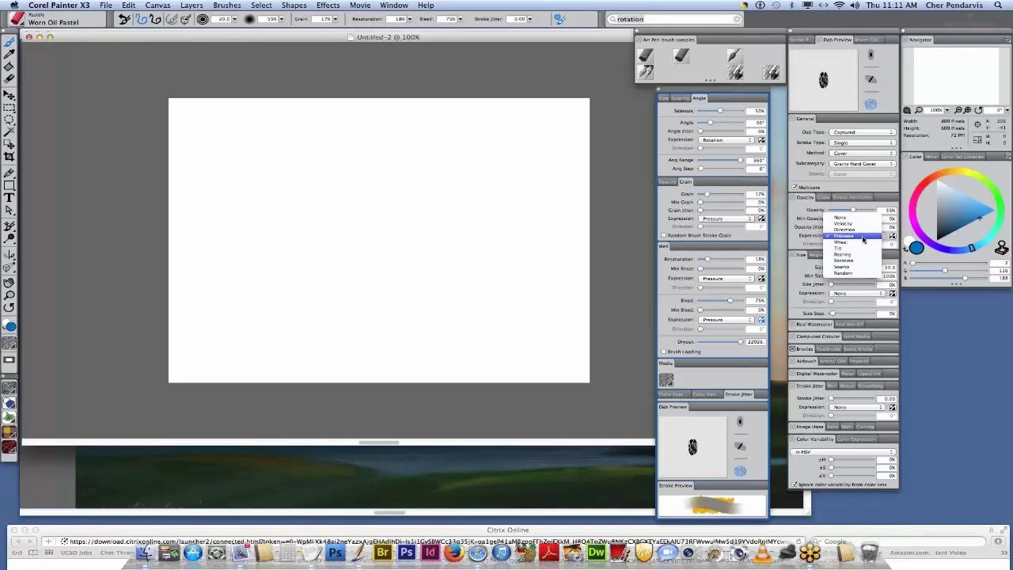
left_click(863, 237)
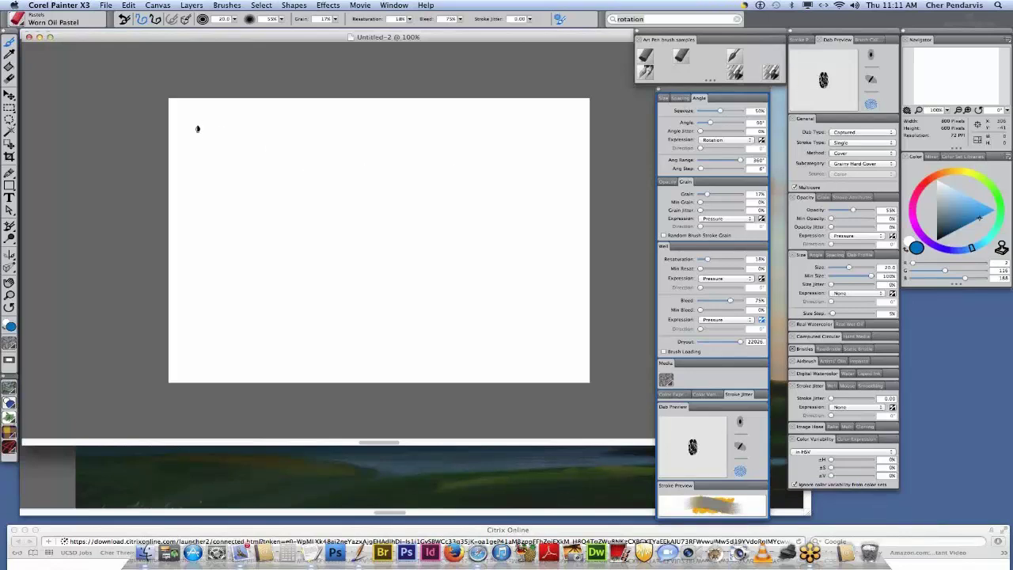
left_click_drag(199, 120, 213, 205)
left_click_drag(217, 136, 328, 131)
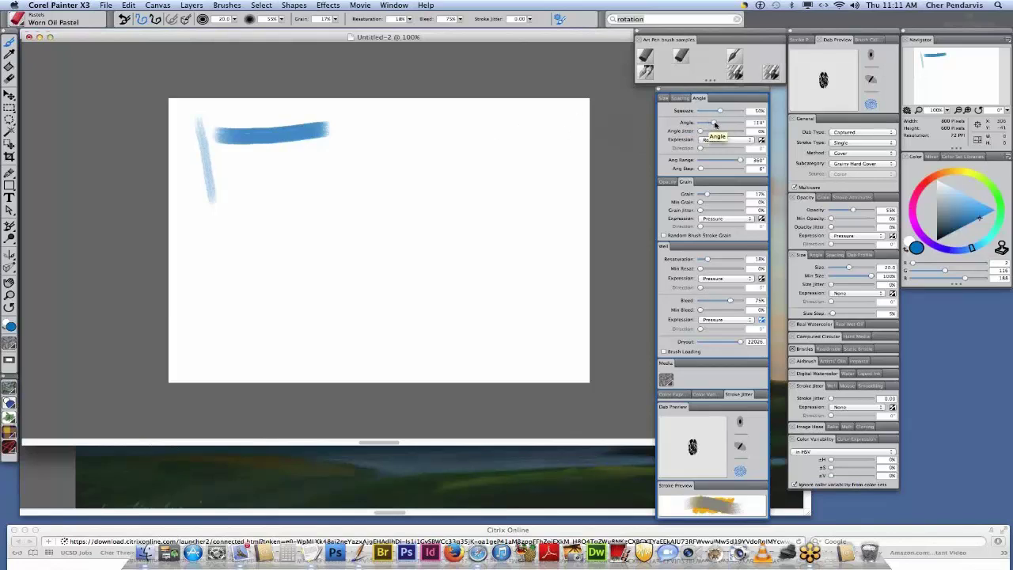
- Set the brush angle to about 132° and paint two curved diagonal strokes on the upper-right part of the canvas
left_click_drag(716, 124, 715, 123)
mouse_move(442, 133)
left_mouse_down()
mouse_move(388, 174)
mouse_move(374, 222)
left_mouse_up()
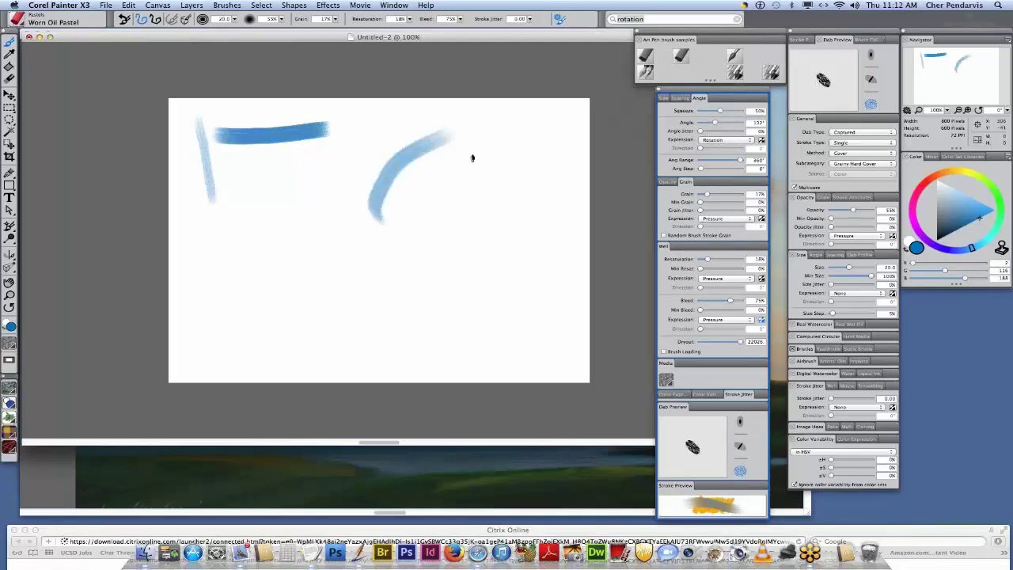
left_click_drag(503, 131, 441, 196)
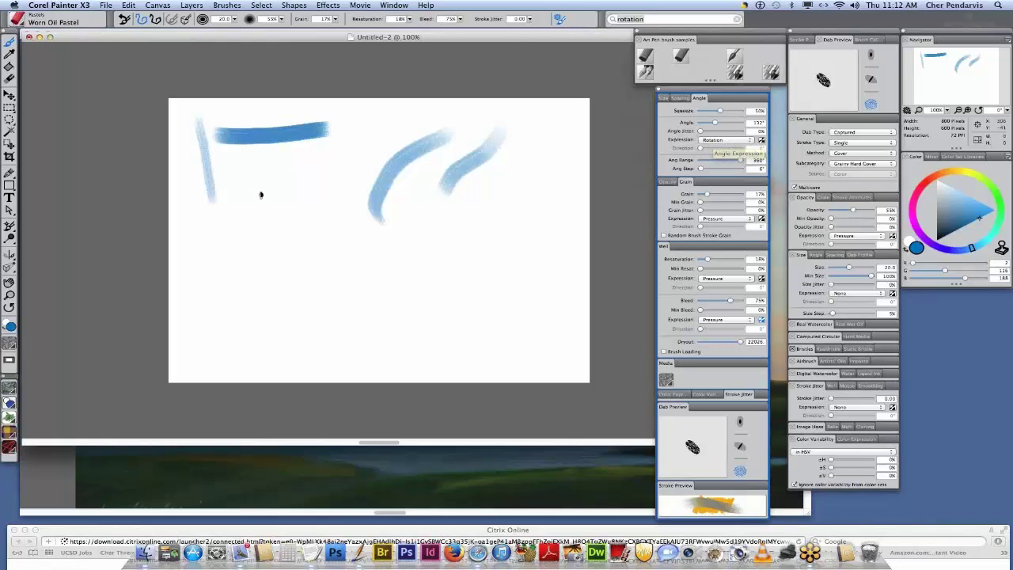
- Paint three spirals across the middle of the canvas and two short arcs near its lower-right corner with Worn Oil Pastel
mouse_move(232, 210)
left_mouse_down()
mouse_move(220, 256)
mouse_move(273, 257)
mouse_move(282, 236)
mouse_move(274, 226)
mouse_move(245, 238)
left_mouse_up()
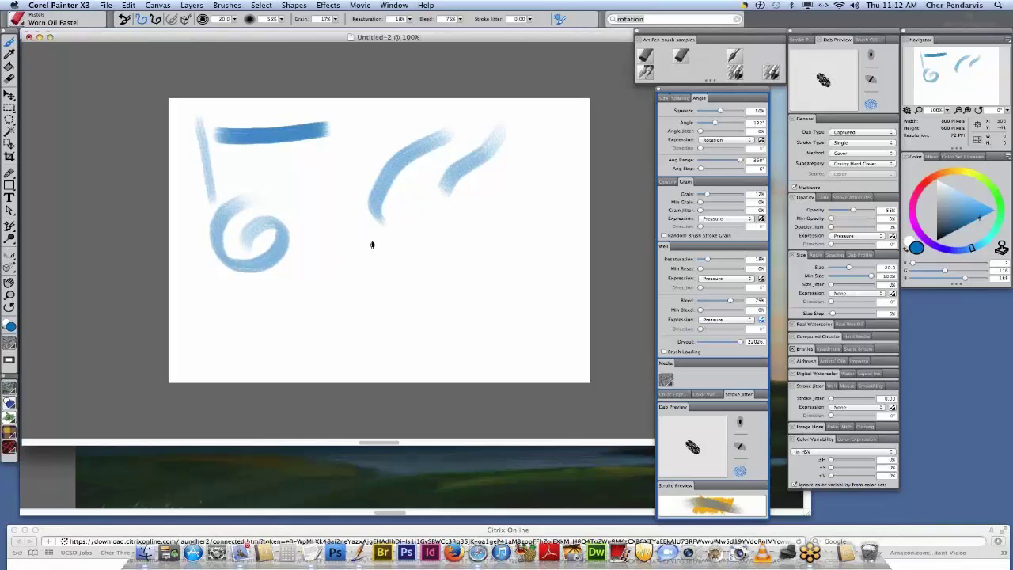
mouse_move(366, 239)
left_mouse_down()
mouse_move(343, 266)
mouse_move(353, 291)
mouse_move(399, 290)
mouse_move(411, 271)
mouse_move(378, 261)
mouse_move(366, 281)
left_mouse_up()
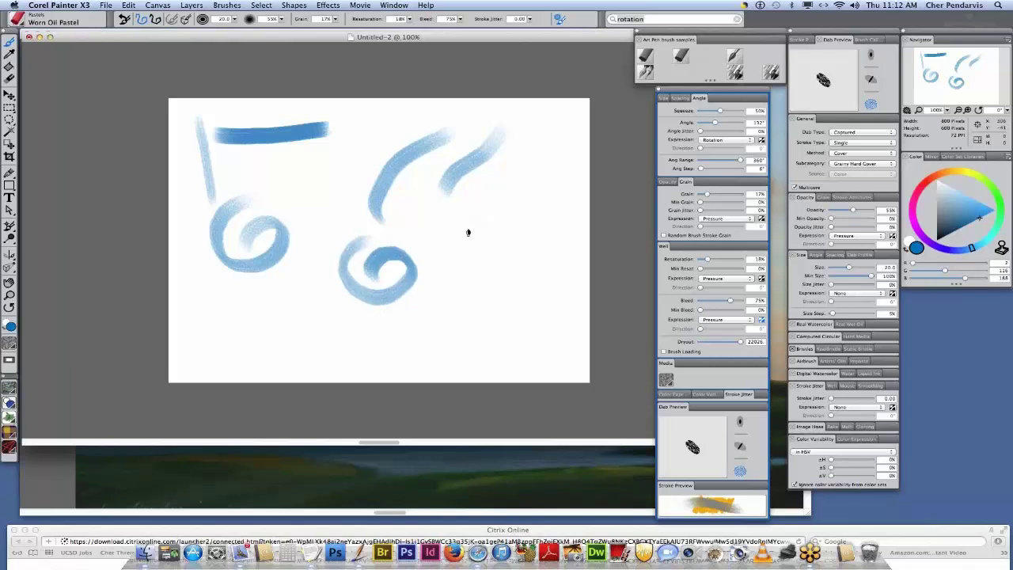
mouse_move(465, 231)
left_mouse_down()
mouse_move(461, 257)
mouse_move(486, 273)
mouse_move(513, 264)
mouse_move(523, 241)
mouse_move(510, 225)
mouse_move(496, 226)
mouse_move(483, 258)
left_mouse_up()
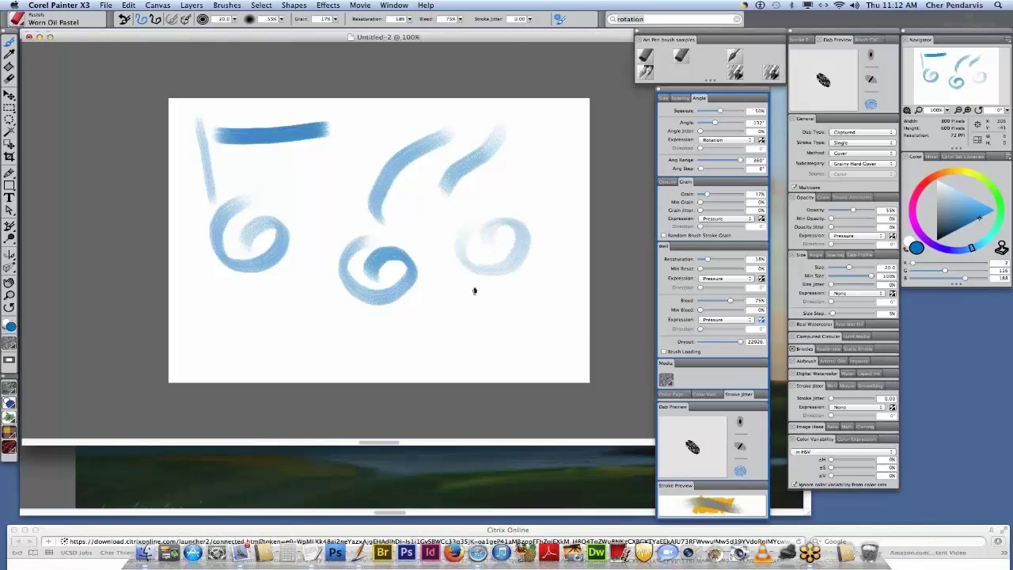
mouse_move(539, 310)
left_mouse_down()
mouse_move(502, 300)
mouse_move(470, 316)
mouse_move(471, 341)
left_mouse_up()
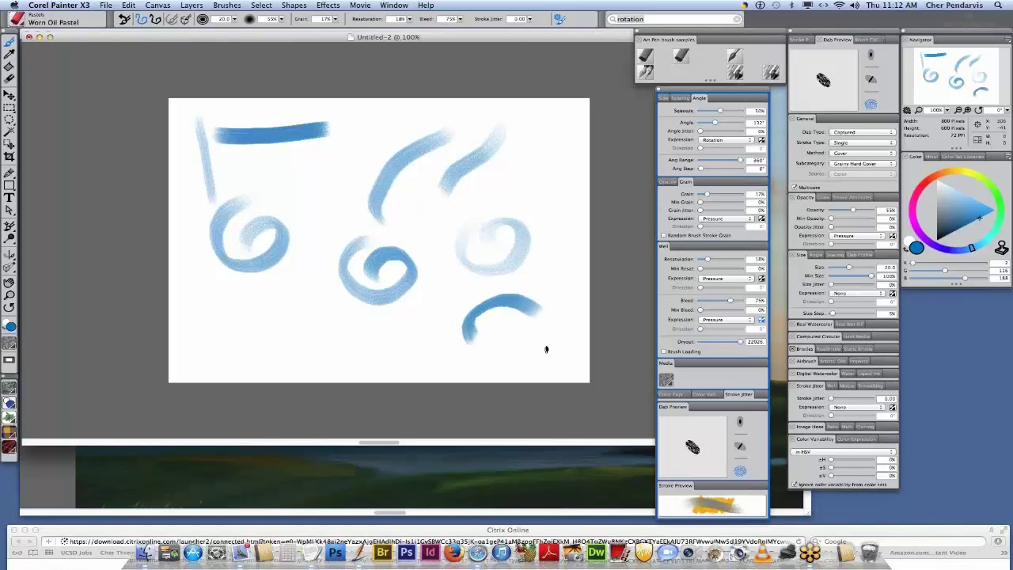
mouse_move(546, 349)
left_mouse_down()
mouse_move(533, 339)
mouse_move(502, 350)
mouse_move(505, 372)
left_mouse_up()
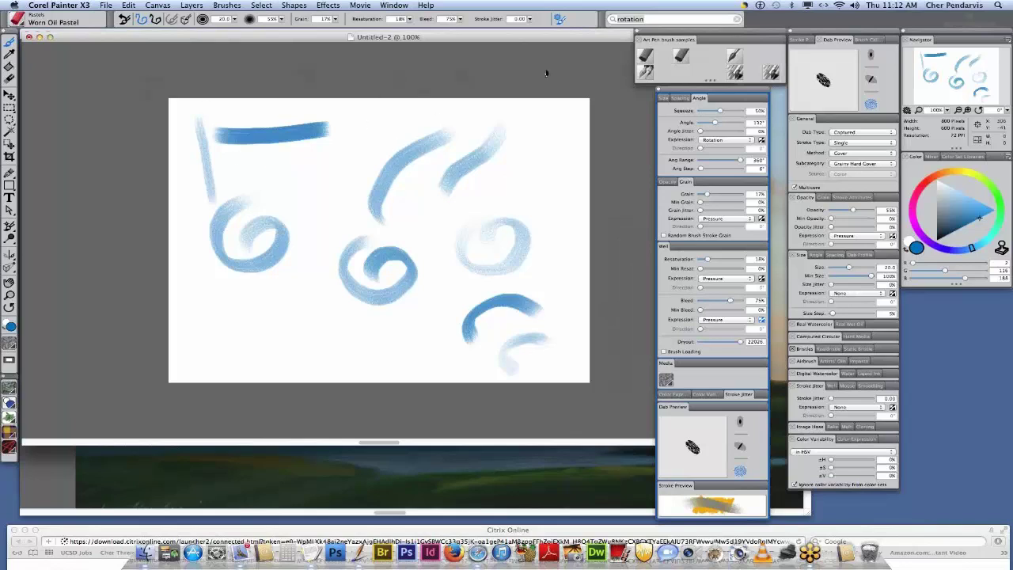
- Clear the canvas and paint two spirals side by side along its upper part with the Square Grainy Pastel brush
left_click(681, 56)
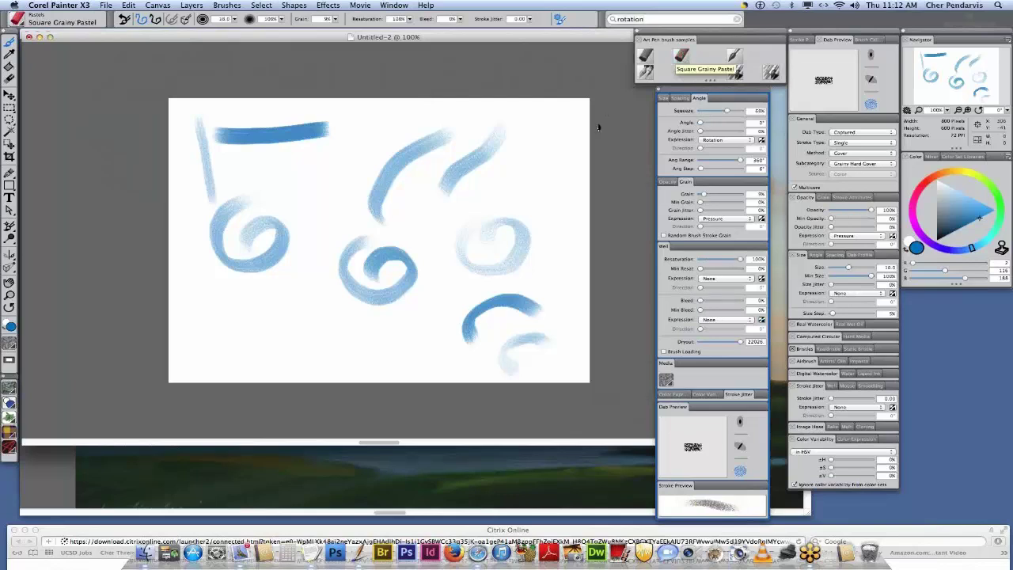
key("Delete")
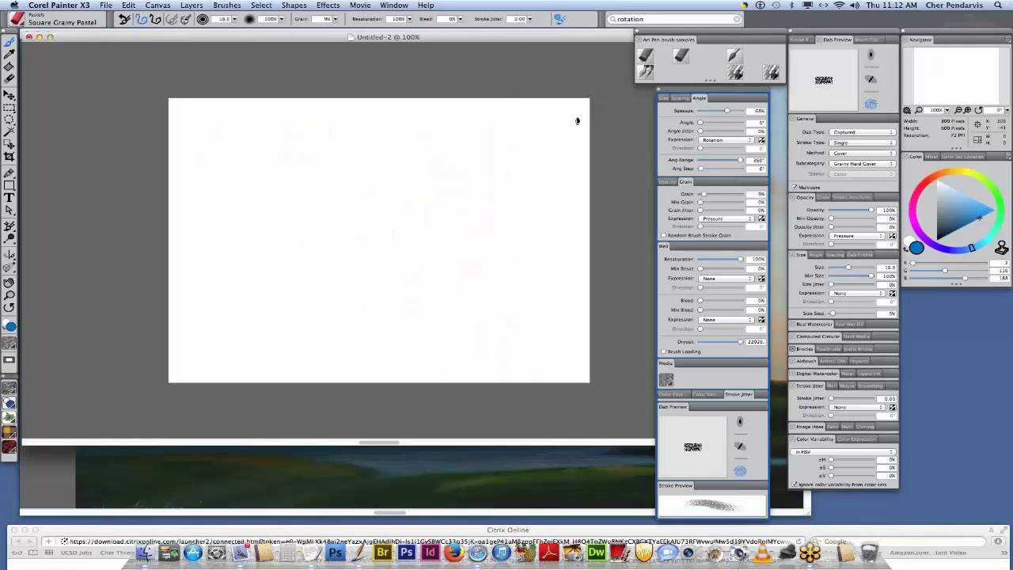
left_click(680, 57)
mouse_move(220, 123)
left_mouse_down()
mouse_move(199, 143)
mouse_move(202, 173)
mouse_move(239, 188)
mouse_move(275, 174)
mouse_move(271, 133)
mouse_move(255, 129)
mouse_move(241, 163)
left_mouse_up()
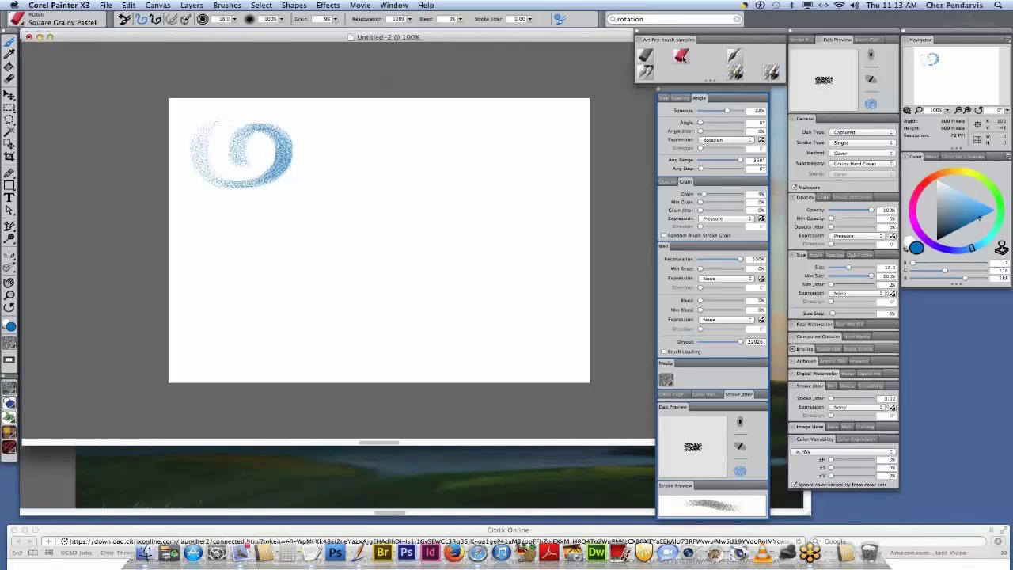
left_click(682, 56)
mouse_move(323, 140)
left_mouse_down()
mouse_move(328, 174)
mouse_move(364, 193)
mouse_move(416, 140)
mouse_move(382, 124)
mouse_move(365, 135)
mouse_move(363, 159)
mouse_move(389, 161)
mouse_move(389, 140)
mouse_move(377, 149)
left_mouse_up()
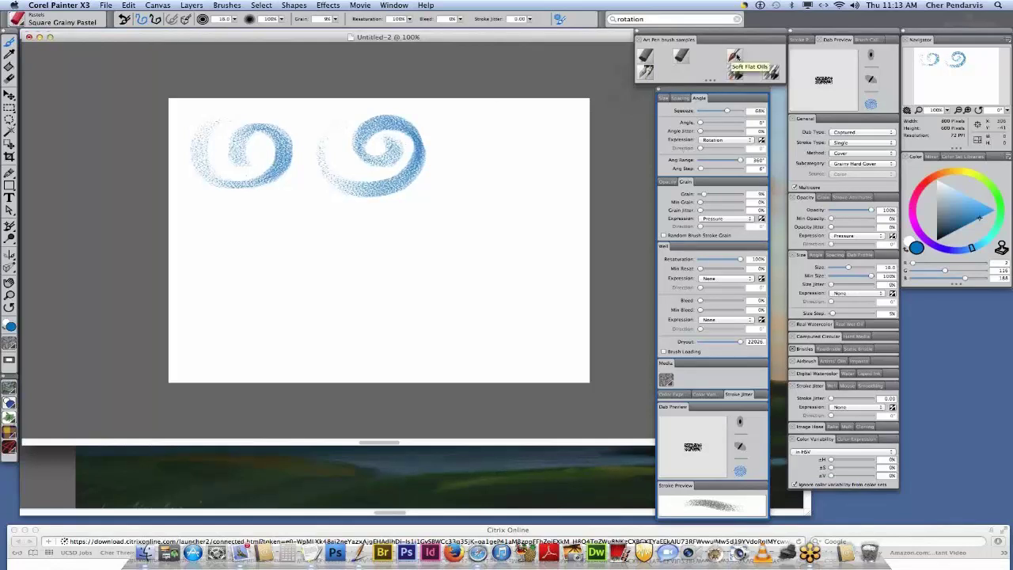
- Paint two broad spirals below the grainy ones and a short horizontal stroke near the canvas's right edge with Soft Flat Oils
left_click(736, 55)
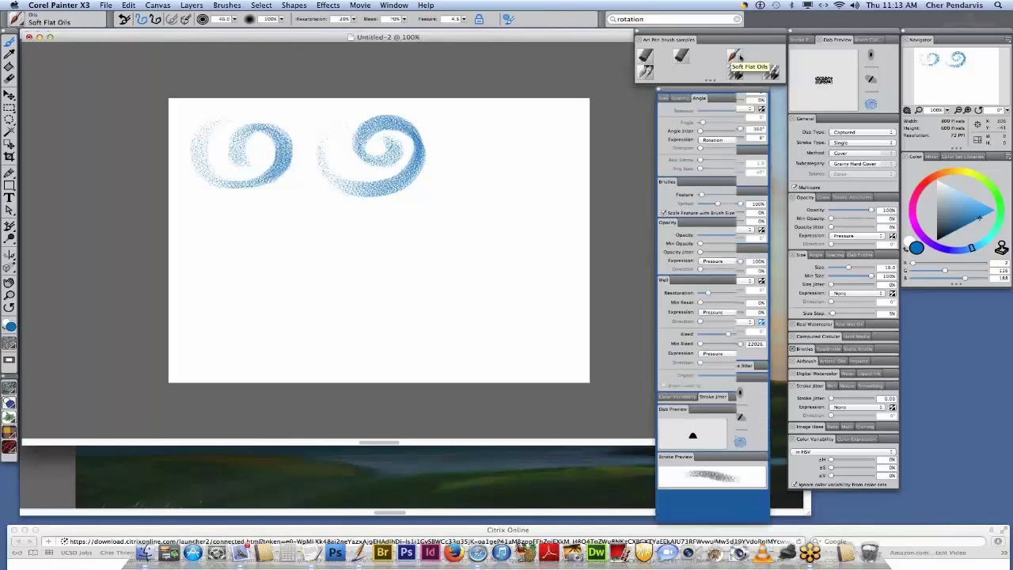
mouse_move(217, 215)
left_mouse_down()
mouse_move(231, 288)
mouse_move(270, 284)
mouse_move(299, 262)
mouse_move(289, 230)
mouse_move(254, 228)
mouse_move(243, 245)
mouse_move(258, 254)
mouse_move(286, 229)
left_mouse_up()
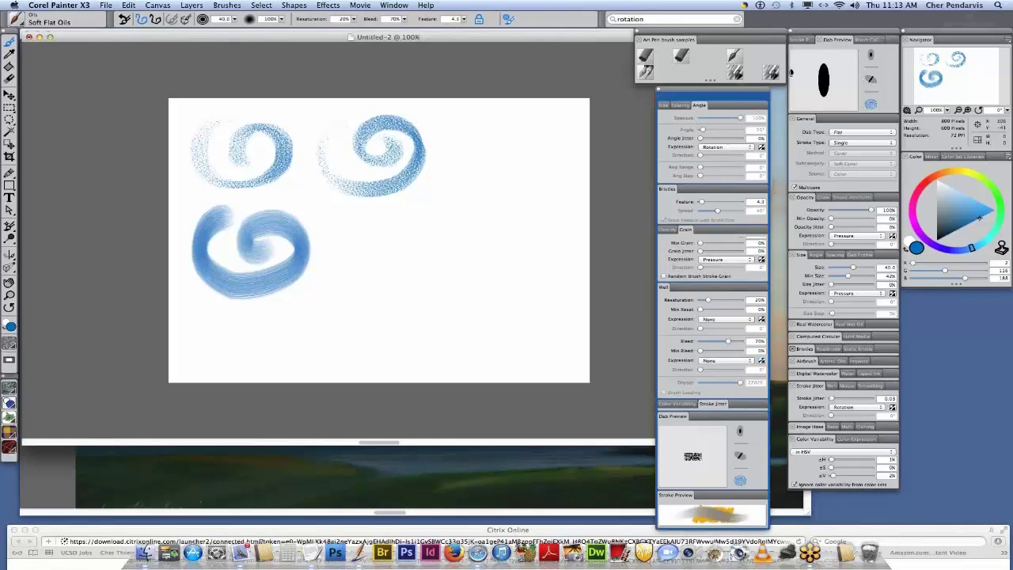
left_click(724, 69)
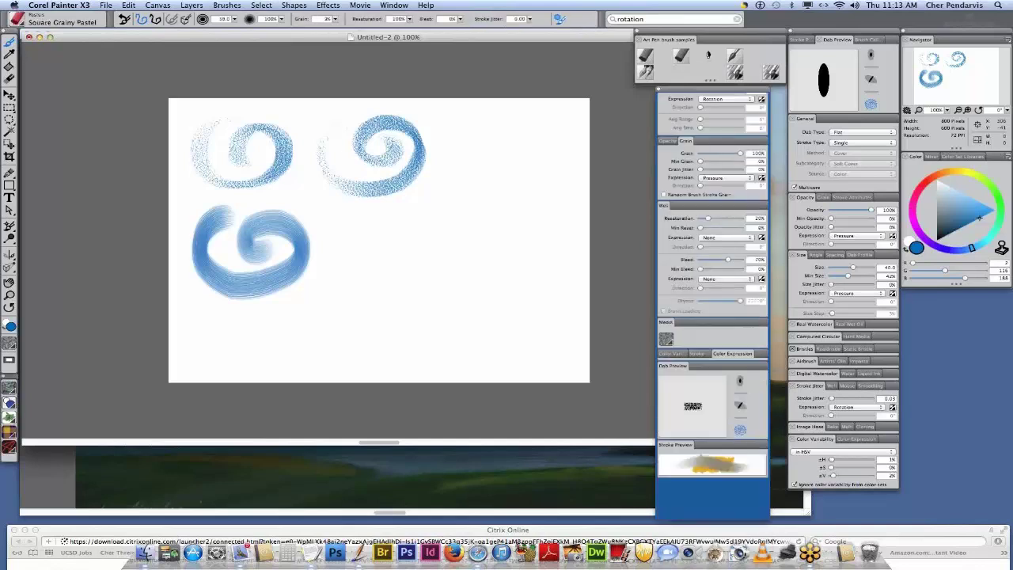
left_click(680, 55)
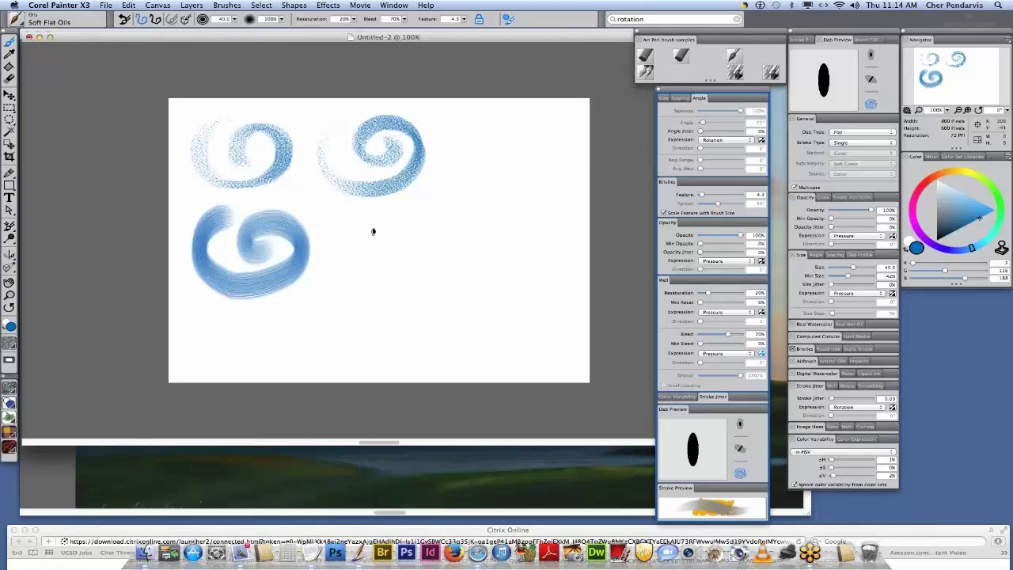
mouse_move(390, 215)
left_mouse_down()
mouse_move(362, 234)
mouse_move(360, 261)
mouse_move(371, 284)
mouse_move(396, 298)
mouse_move(431, 298)
mouse_move(468, 274)
mouse_move(473, 238)
mouse_move(429, 218)
mouse_move(410, 230)
mouse_move(437, 261)
left_mouse_up()
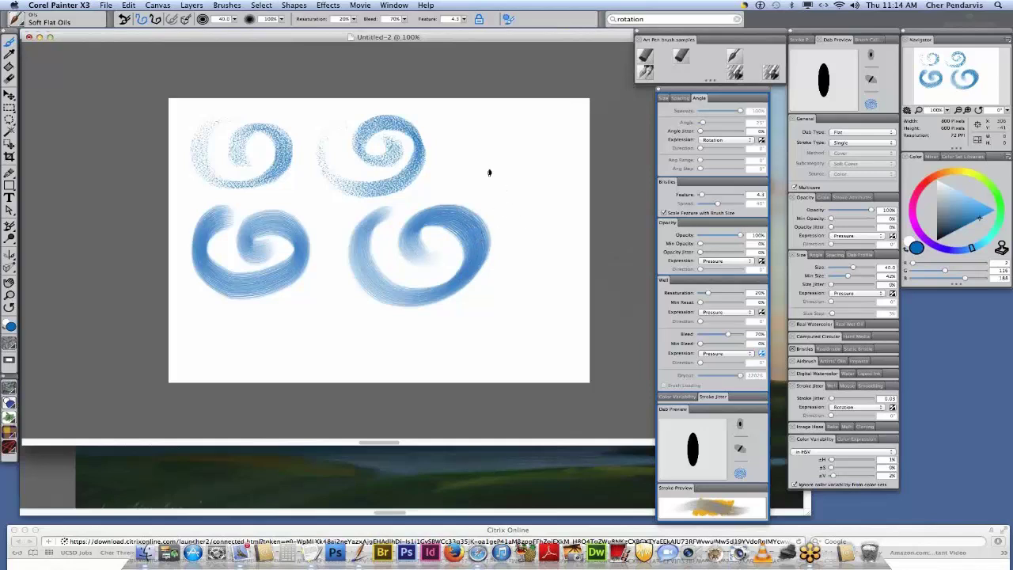
mouse_move(489, 173)
left_mouse_down()
mouse_move(509, 191)
mouse_move(500, 180)
mouse_move(521, 192)
mouse_move(536, 189)
mouse_move(511, 189)
mouse_move(584, 186)
left_mouse_up()
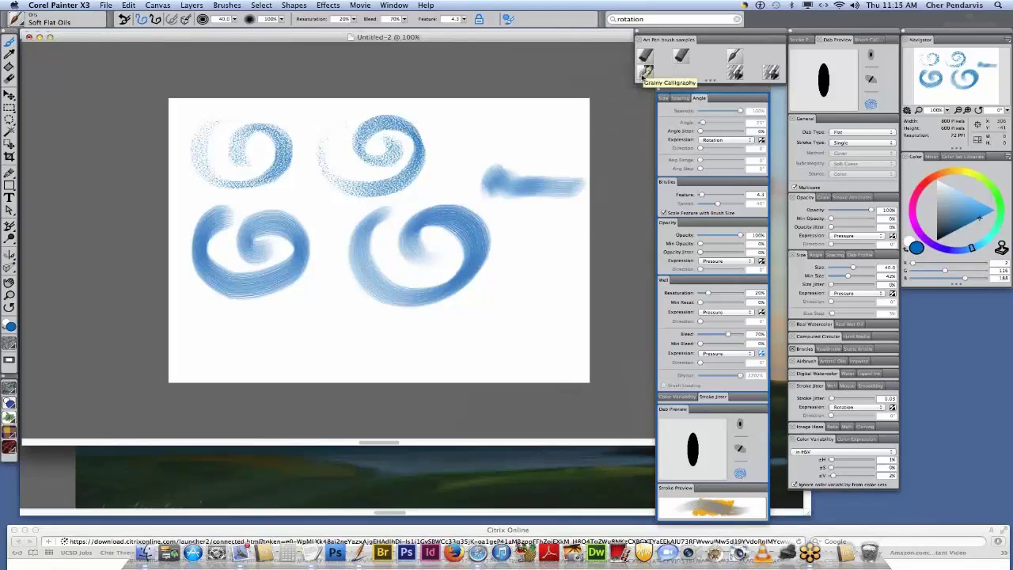
- Choose the Grainy Calligraphy brush and clear all test strokes from the canvas
left_click(644, 74)
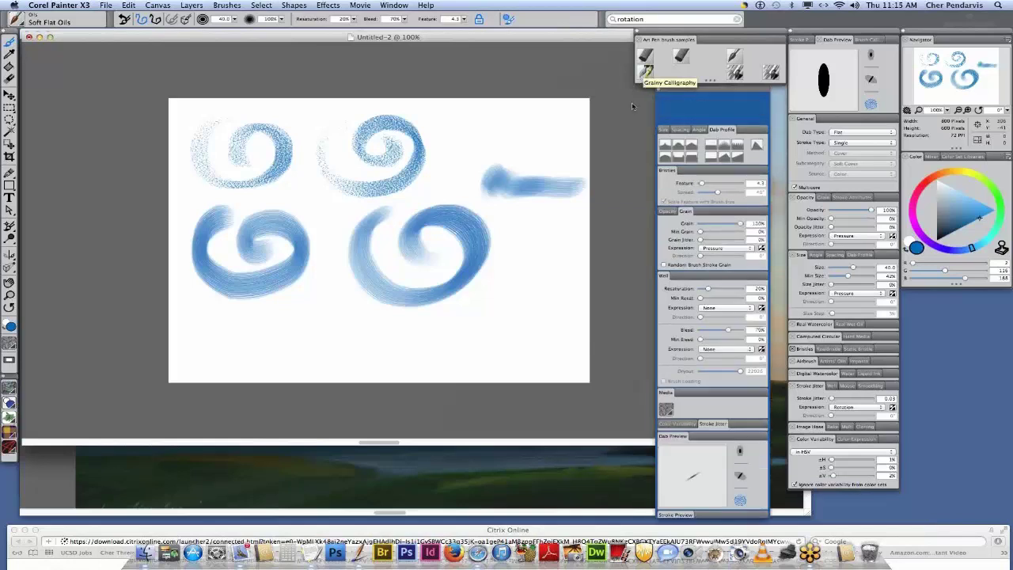
key("super+a")
key("Delete")
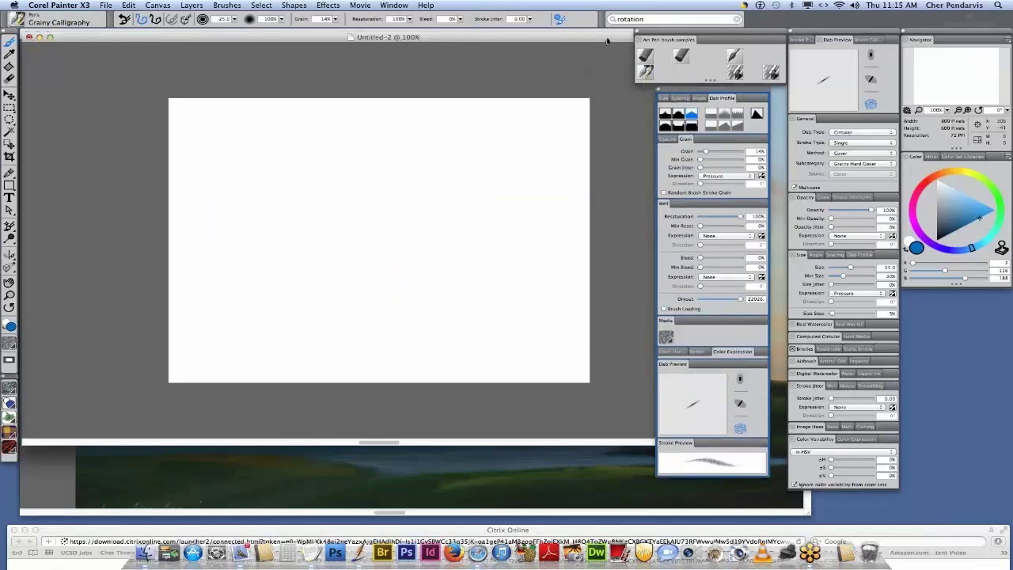
left_click(646, 71)
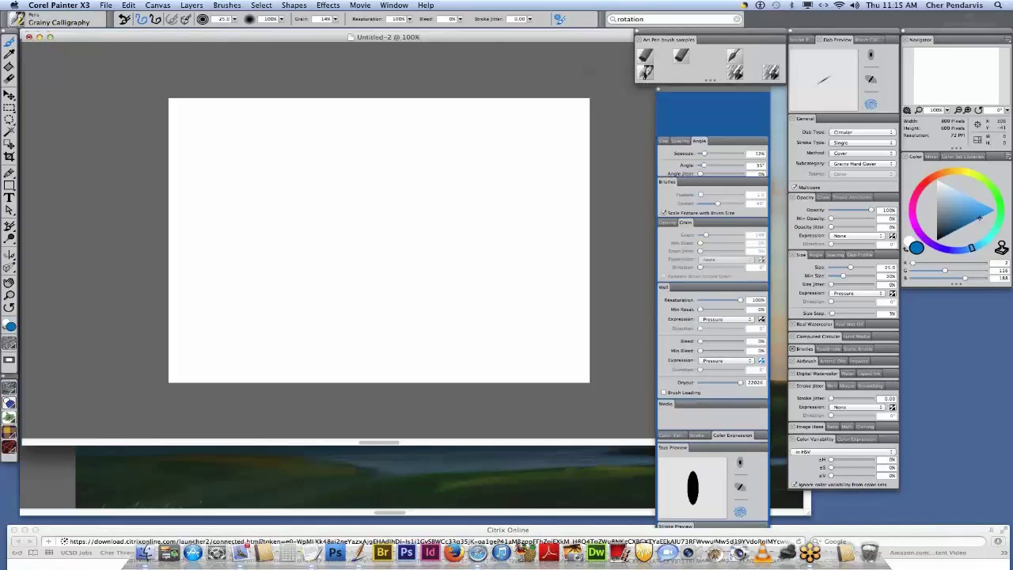
left_click(646, 72)
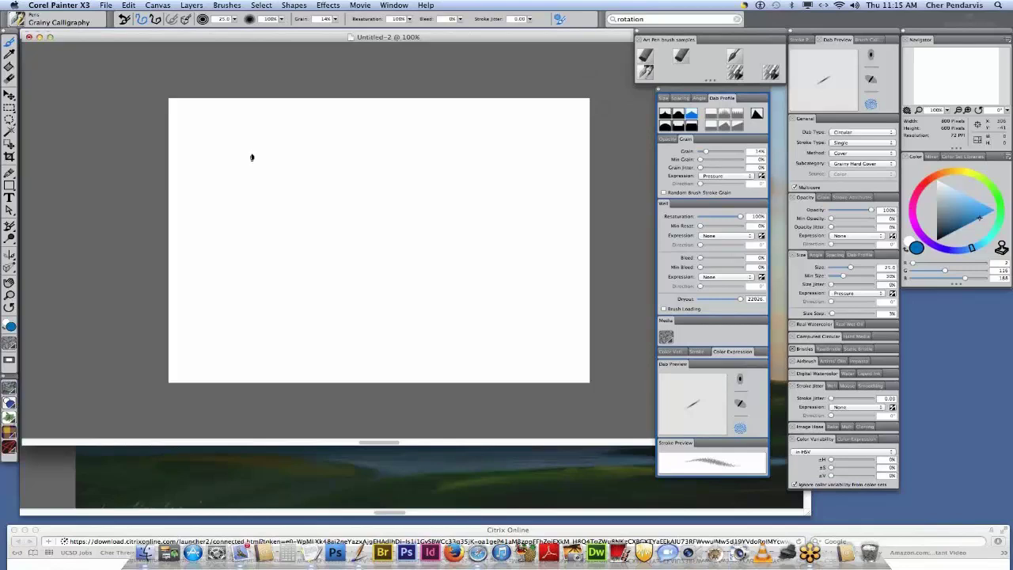
- Paint a calligraphic T-like flourish, a spiral and a small pair of crossing strokes across the upper part of the canvas
mouse_move(200, 140)
left_mouse_down()
mouse_move(190, 161)
mouse_move(339, 108)
mouse_move(283, 168)
mouse_move(228, 198)
left_mouse_up()
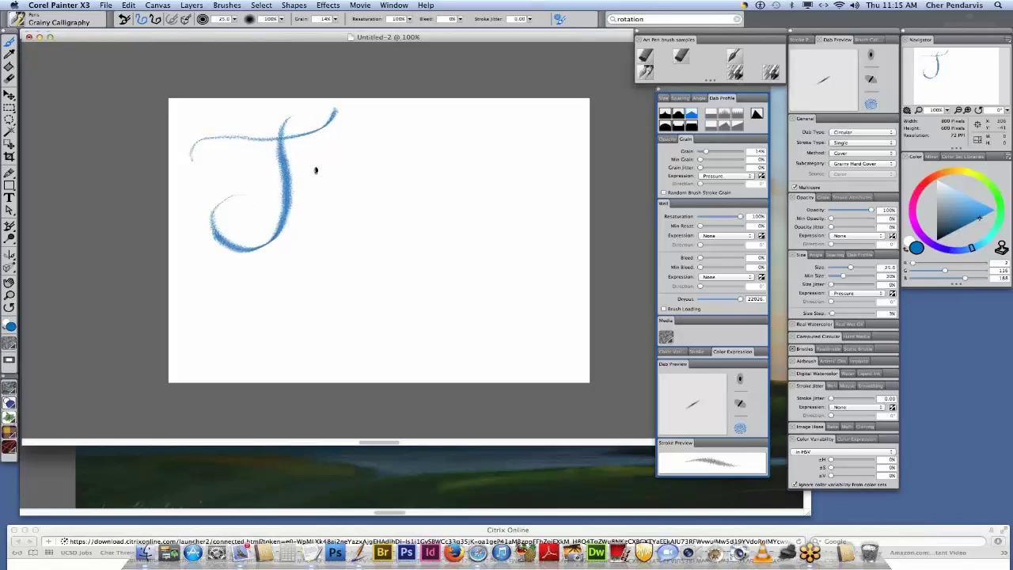
mouse_move(316, 163)
left_mouse_down()
mouse_move(319, 188)
mouse_move(370, 220)
mouse_move(400, 208)
mouse_move(401, 145)
mouse_move(365, 138)
mouse_move(342, 152)
mouse_move(349, 187)
mouse_move(382, 190)
mouse_move(360, 167)
left_mouse_up()
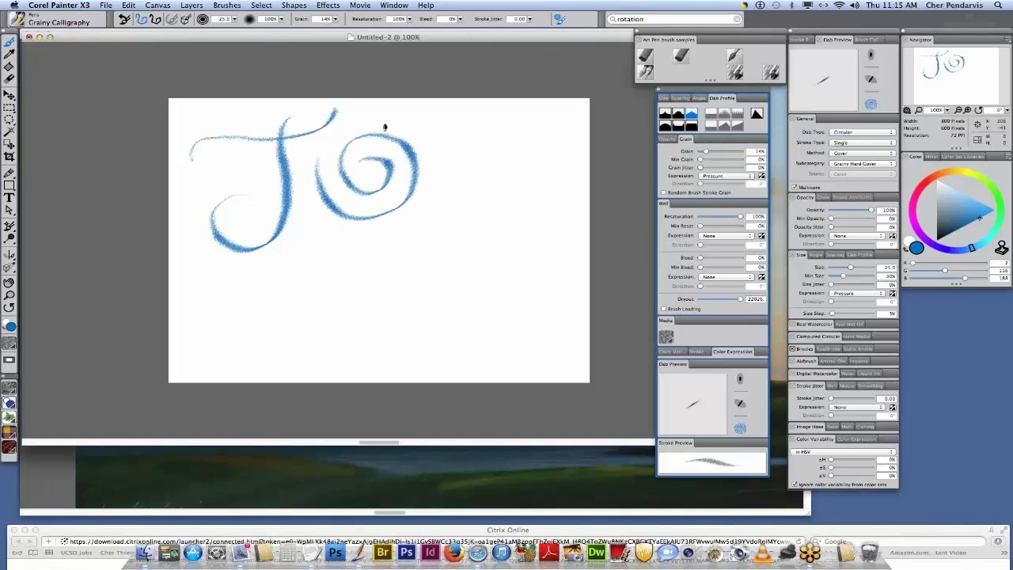
left_click_drag(360, 116, 466, 123)
mouse_move(410, 109)
left_mouse_down()
mouse_move(436, 170)
mouse_move(433, 158)
left_mouse_up()
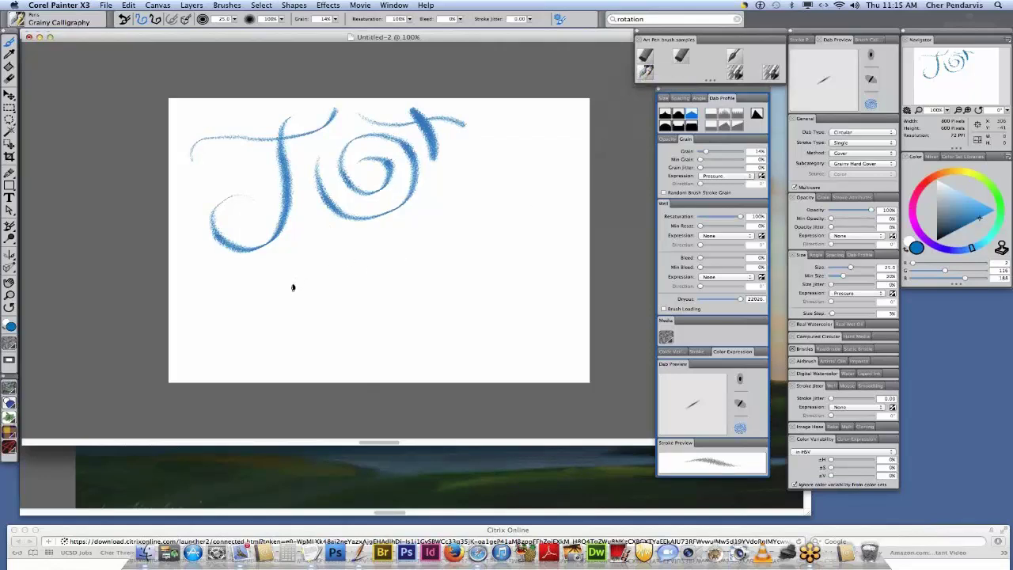
- Paint two curled T-like flourishes on the lower half of the canvas and a small spiral near its upper-right corner
mouse_move(293, 287)
left_mouse_down()
mouse_move(409, 257)
mouse_move(428, 238)
mouse_move(381, 259)
mouse_move(379, 340)
mouse_move(353, 365)
mouse_move(324, 366)
mouse_move(307, 347)
mouse_move(310, 327)
mouse_move(343, 343)
left_mouse_up()
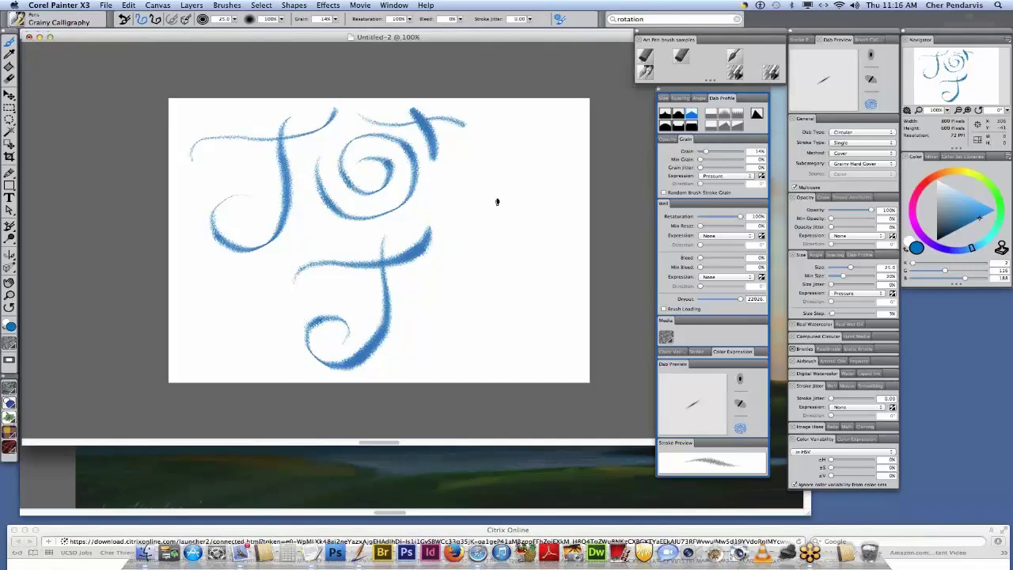
mouse_move(486, 203)
left_mouse_down()
mouse_move(484, 224)
mouse_move(511, 287)
mouse_move(480, 347)
mouse_move(460, 346)
mouse_move(439, 321)
mouse_move(448, 299)
mouse_move(469, 305)
mouse_move(473, 321)
mouse_move(459, 333)
left_mouse_up()
mouse_move(440, 266)
left_mouse_down()
mouse_move(446, 251)
mouse_move(529, 231)
mouse_move(559, 207)
mouse_move(545, 186)
left_mouse_up()
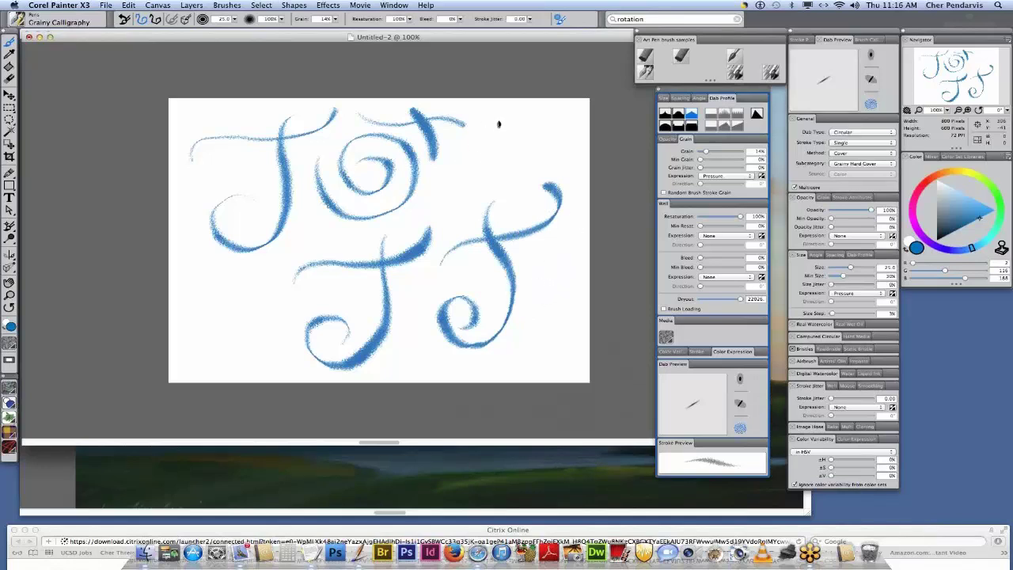
mouse_move(486, 125)
left_mouse_down()
mouse_move(482, 154)
mouse_move(524, 169)
mouse_move(554, 145)
mouse_move(532, 118)
mouse_move(506, 134)
mouse_move(517, 146)
mouse_move(537, 138)
mouse_move(526, 125)
mouse_move(514, 133)
mouse_move(530, 140)
left_mouse_up()
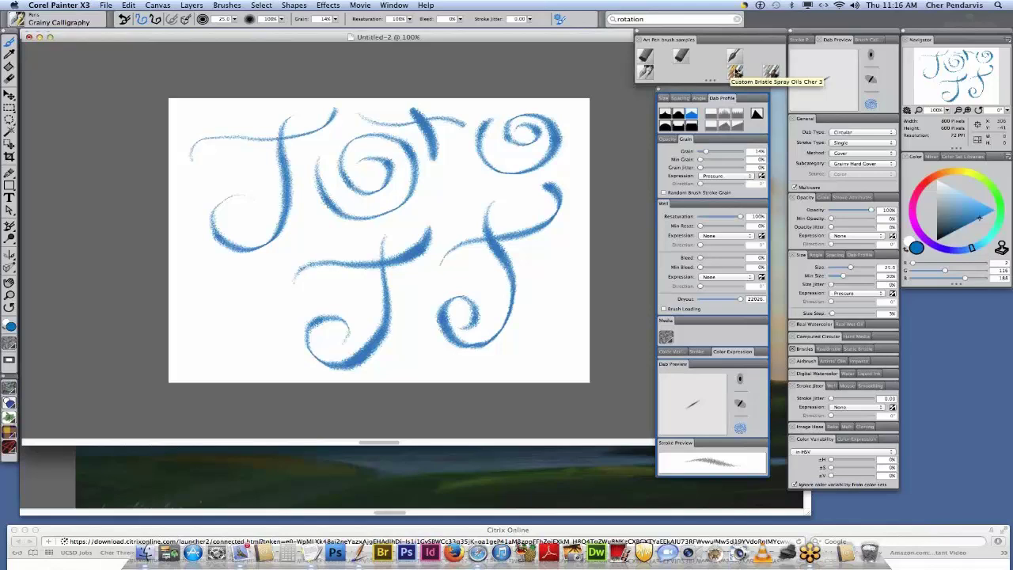
- Choose the Custom Bristle Spray Oils brush from the Art Pen samples and clear the calligraphy strokes from the canvas
left_click(735, 71)
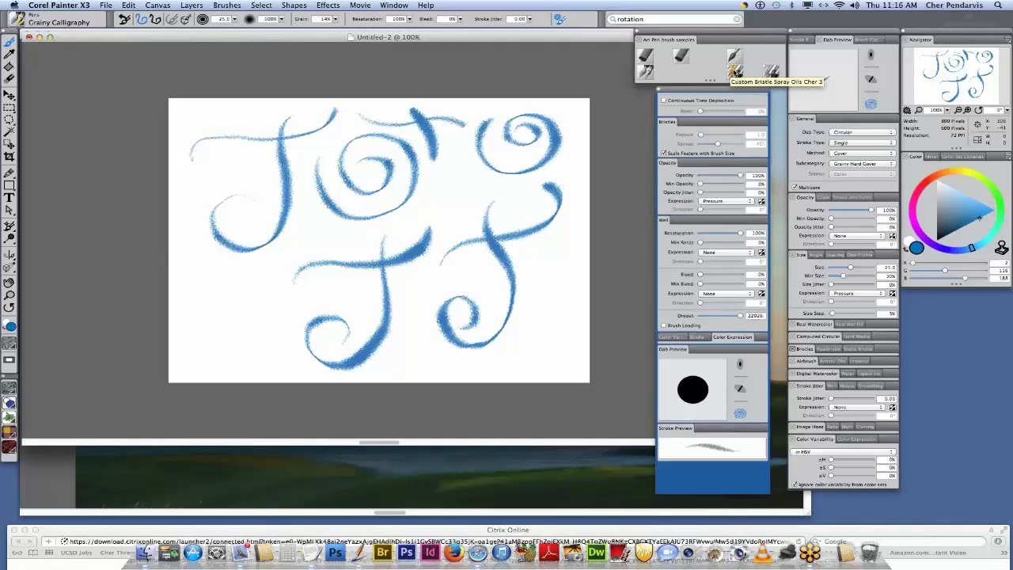
key("super+a")
key("BackSpace")
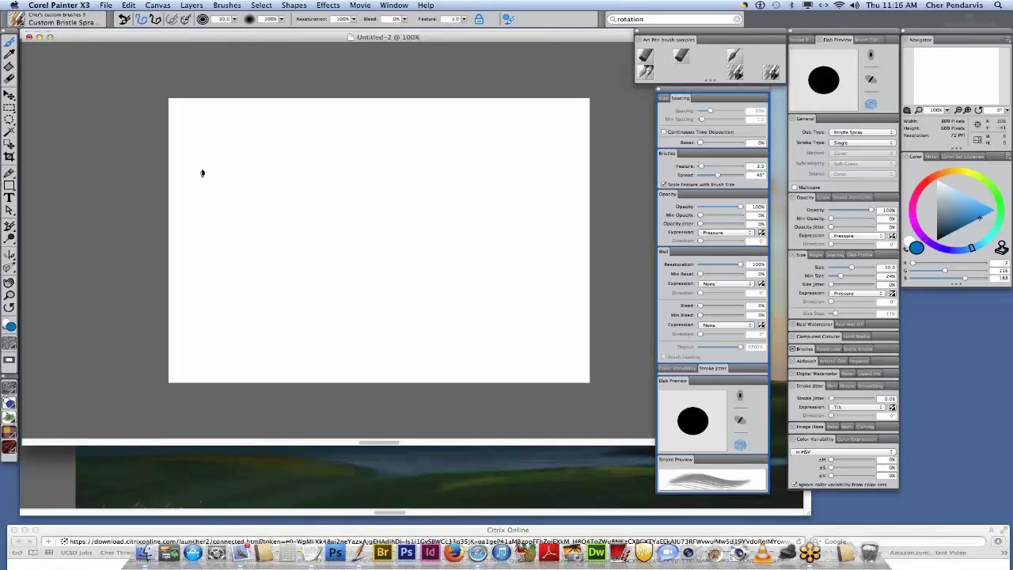
- Paint four wavy bristle strokes in two rows, with broader ones on the canvas's left half and narrower ones on its right
mouse_move(188, 180)
left_mouse_down()
mouse_move(206, 152)
mouse_move(255, 144)
mouse_move(327, 175)
mouse_move(395, 140)
left_mouse_up()
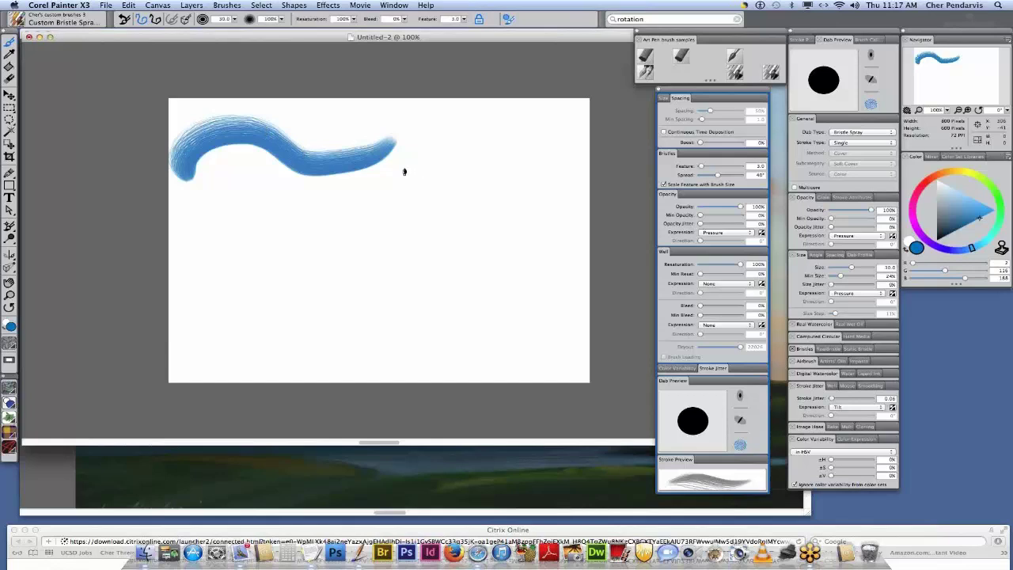
mouse_move(403, 172)
left_mouse_down()
mouse_move(483, 171)
mouse_move(528, 155)
mouse_move(518, 126)
mouse_move(488, 131)
left_mouse_up()
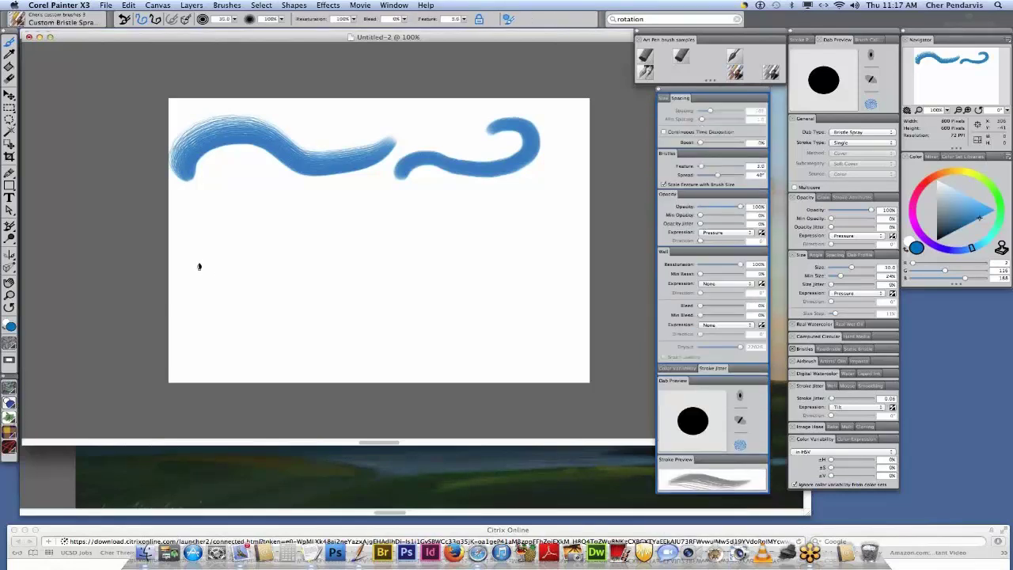
mouse_move(198, 268)
left_mouse_down()
mouse_move(190, 256)
mouse_move(200, 234)
mouse_move(253, 226)
mouse_move(310, 251)
mouse_move(359, 212)
mouse_move(331, 182)
left_mouse_up()
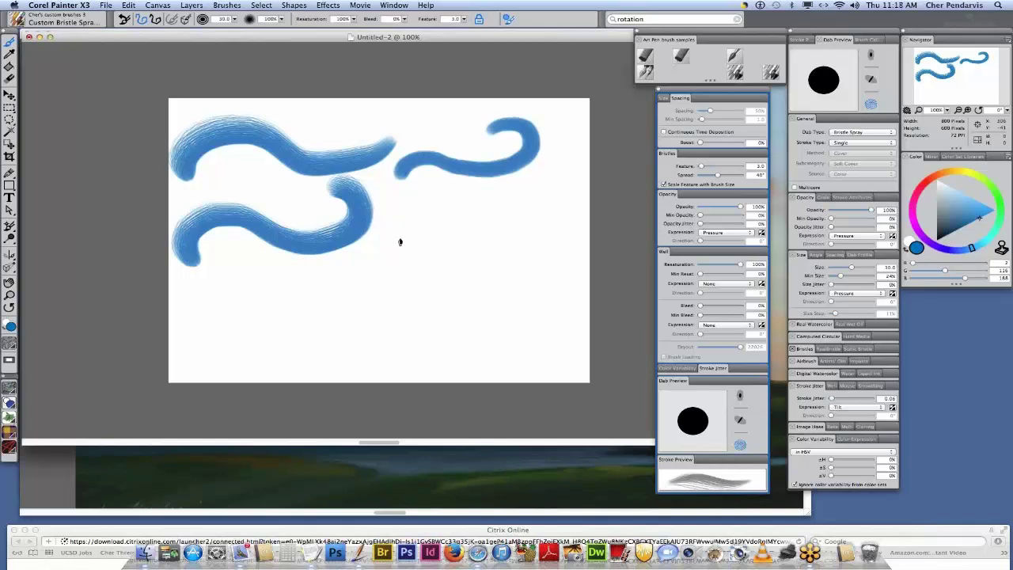
mouse_move(397, 249)
left_mouse_down()
mouse_move(407, 223)
mouse_move(454, 234)
mouse_move(503, 225)
mouse_move(492, 196)
mouse_move(464, 197)
left_mouse_up()
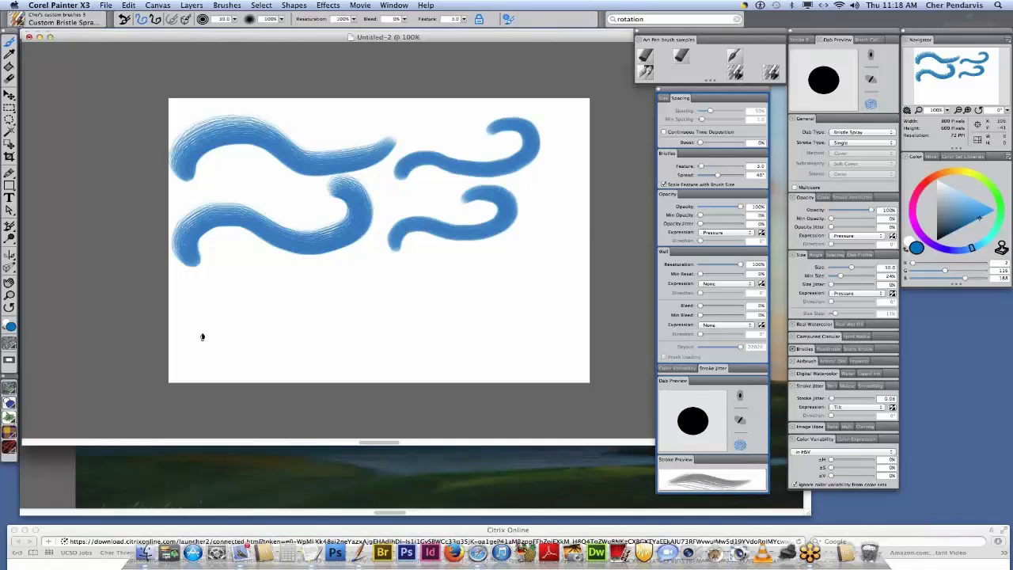
- Paint a wavy stroke with a curled end at the canvas's lower left, plus an arc and a small spiral at its lower right
mouse_move(206, 345)
left_mouse_down()
mouse_move(198, 337)
mouse_move(214, 302)
mouse_move(281, 315)
mouse_move(428, 281)
mouse_move(361, 272)
mouse_move(388, 271)
mouse_move(376, 292)
left_mouse_up()
key("super+z")
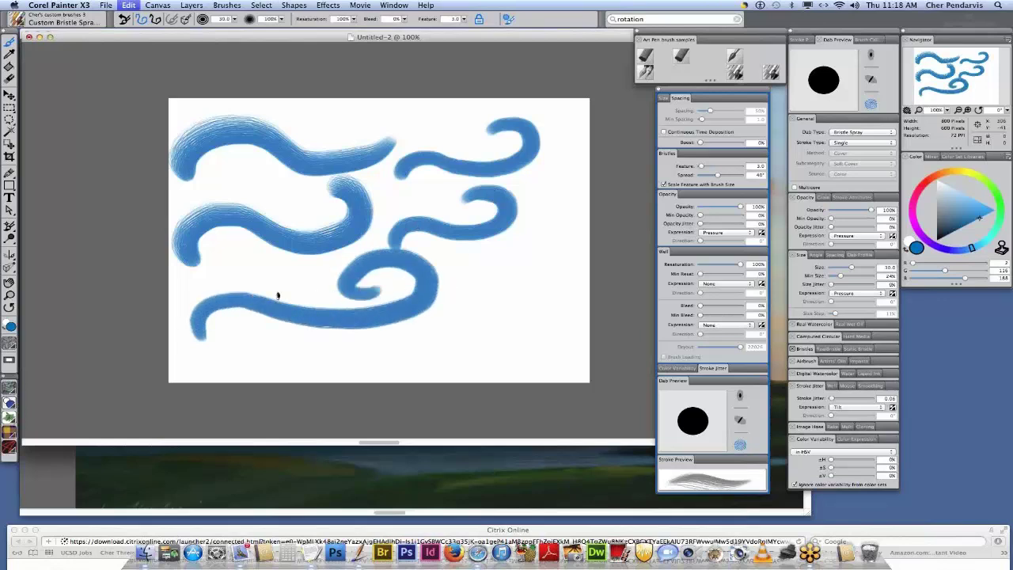
mouse_move(203, 343)
left_mouse_down()
mouse_move(250, 313)
mouse_move(312, 332)
mouse_move(359, 322)
mouse_move(371, 308)
mouse_move(366, 292)
mouse_move(342, 281)
mouse_move(318, 305)
left_mouse_up()
mouse_move(536, 293)
left_mouse_down()
mouse_move(482, 276)
mouse_move(432, 286)
mouse_move(444, 335)
mouse_move(457, 333)
left_mouse_up()
mouse_move(555, 327)
left_mouse_down()
mouse_move(523, 329)
mouse_move(525, 353)
left_mouse_up()
mouse_move(549, 353)
left_mouse_down()
mouse_move(554, 331)
mouse_move(534, 341)
left_mouse_up()
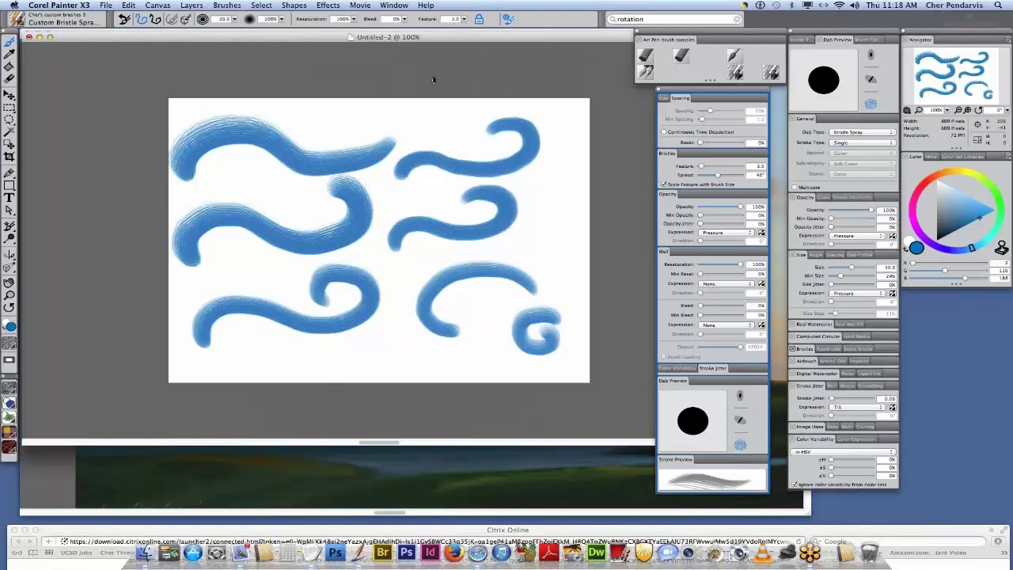
- Choose the 1-Pixel variant from the Pens category of the brush library
left_click(18, 22)
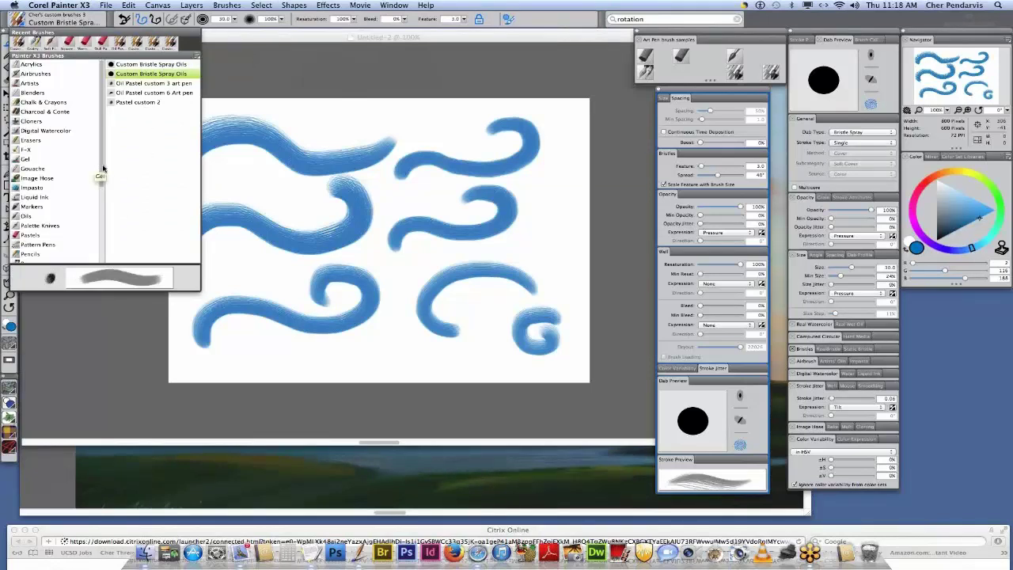
left_click_drag(100, 171, 119, 196)
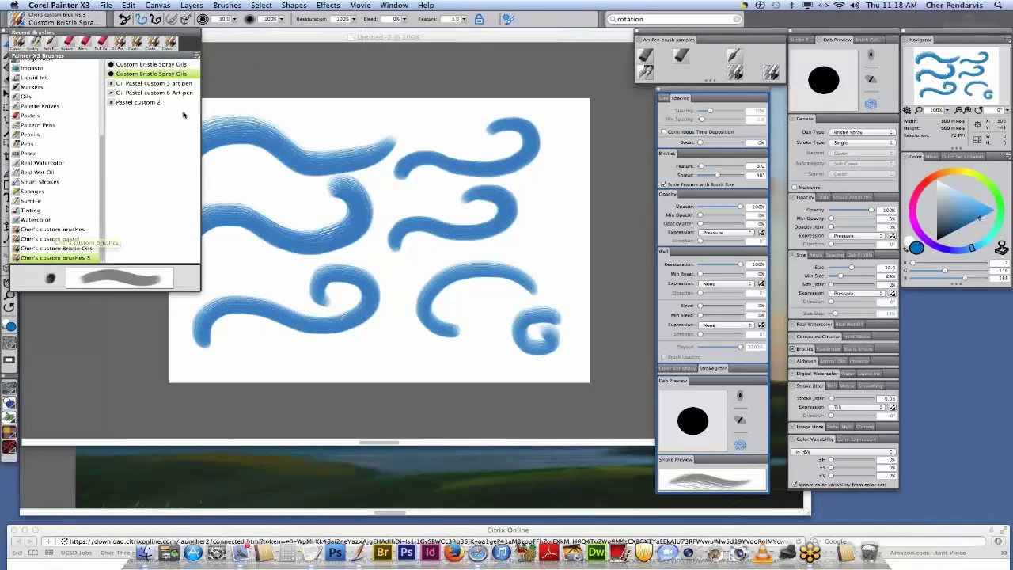
left_click(19, 24)
left_click(19, 24)
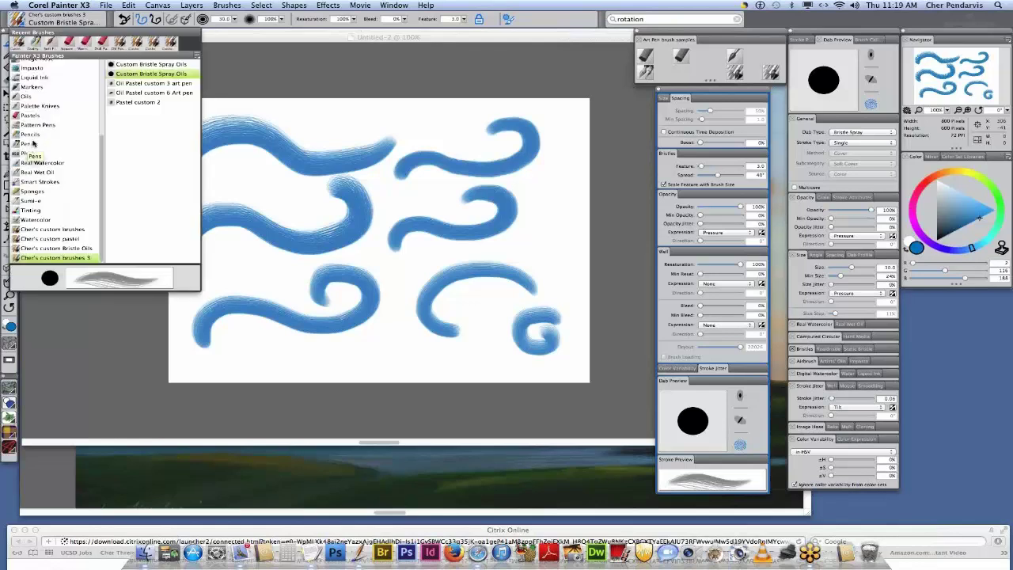
left_click(30, 144)
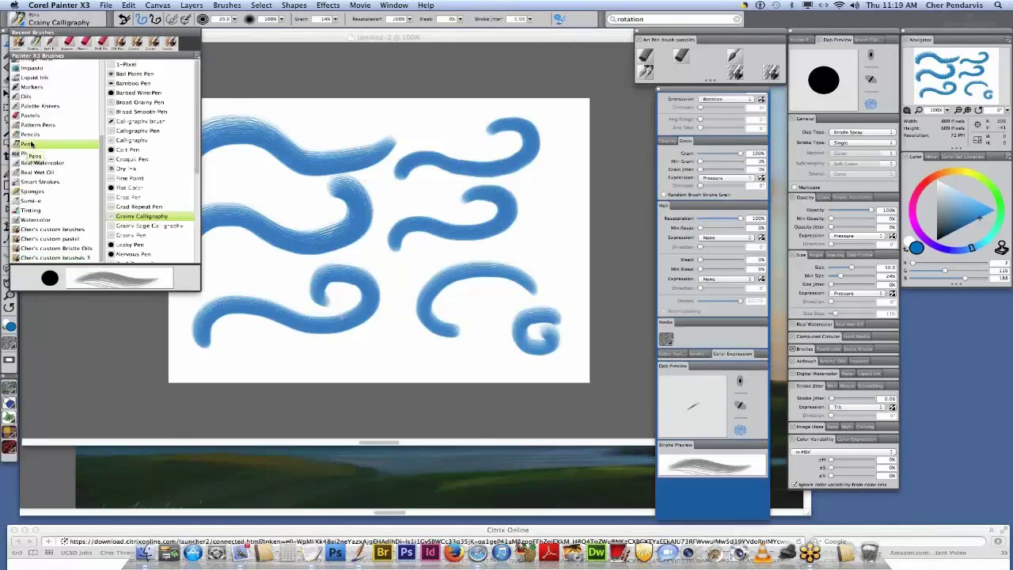
left_click(137, 65)
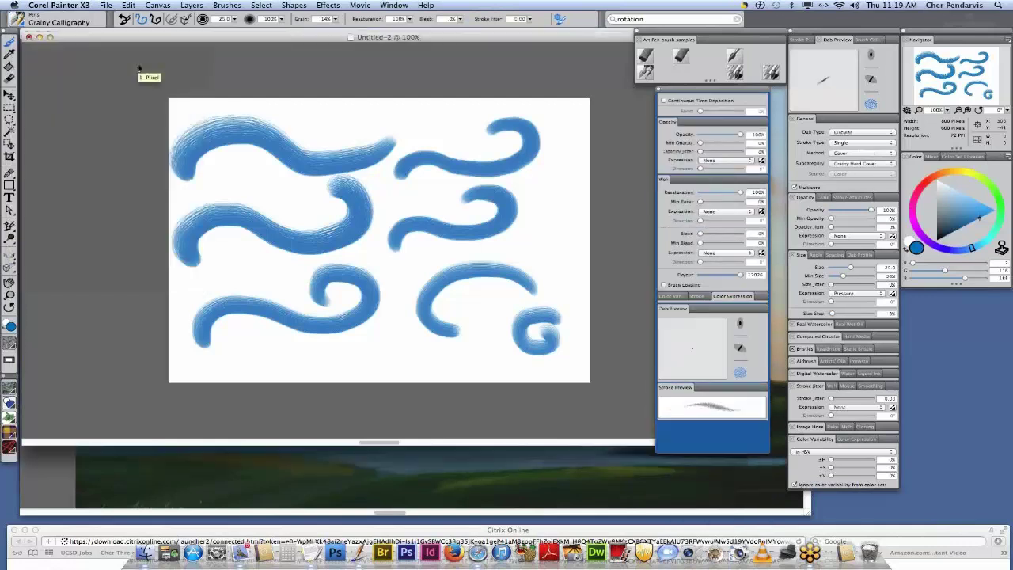
- Copy the 1-Pixel variant to the "custom brushes 3" category and open that category in the brush library
left_click(233, 7)
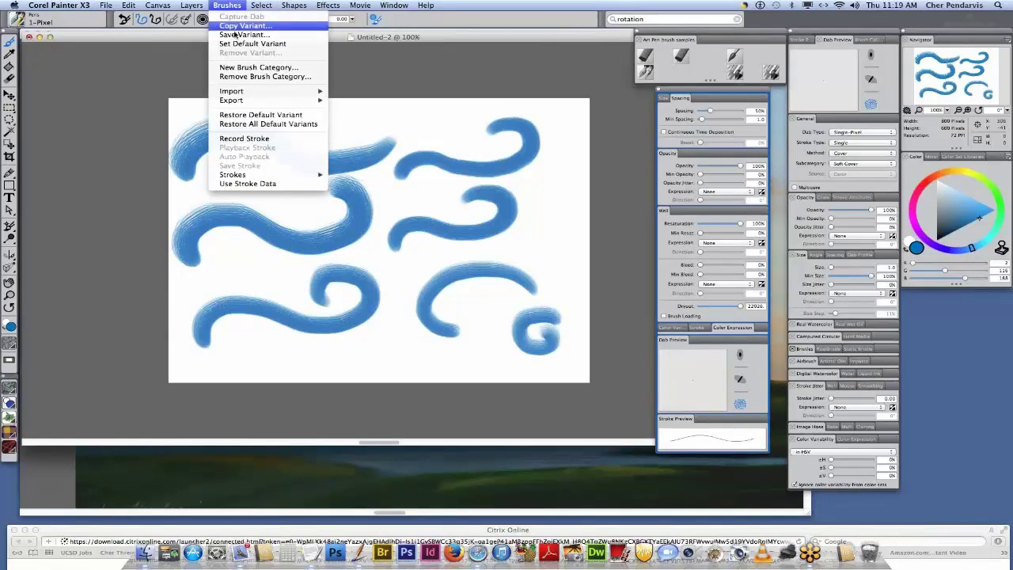
left_click(233, 35)
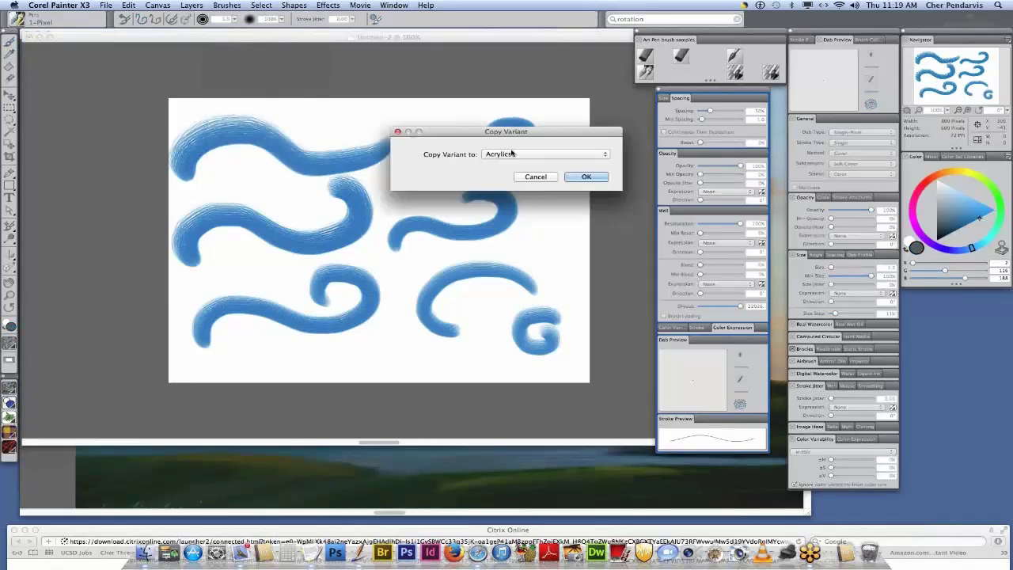
left_click(512, 154)
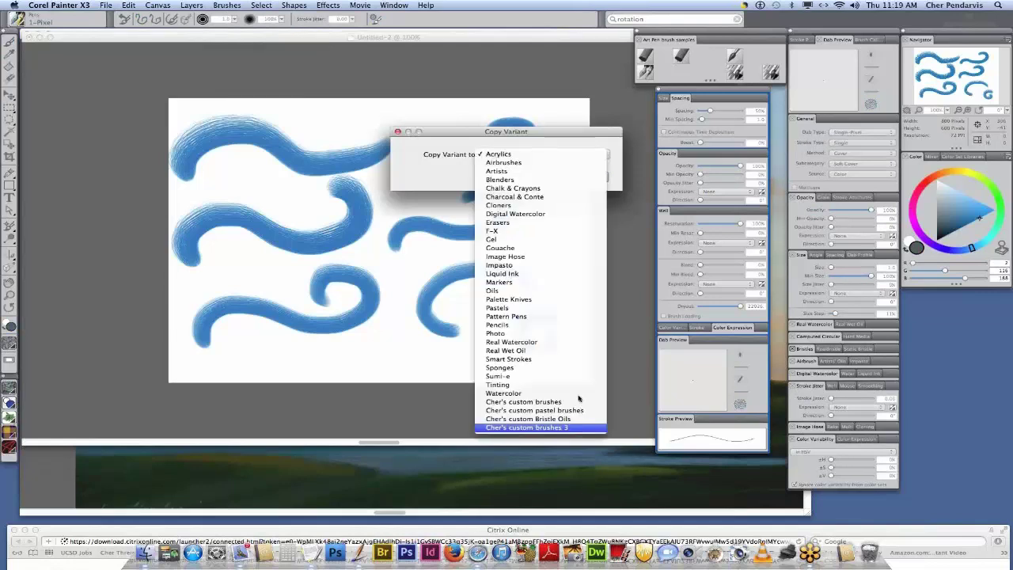
left_click(580, 401)
left_click(577, 177)
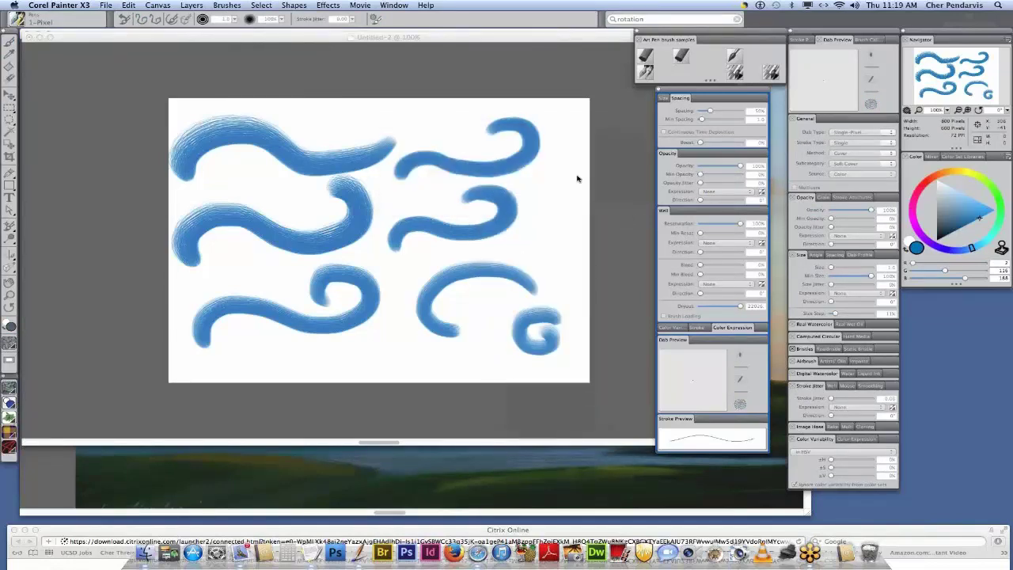
left_click(19, 22)
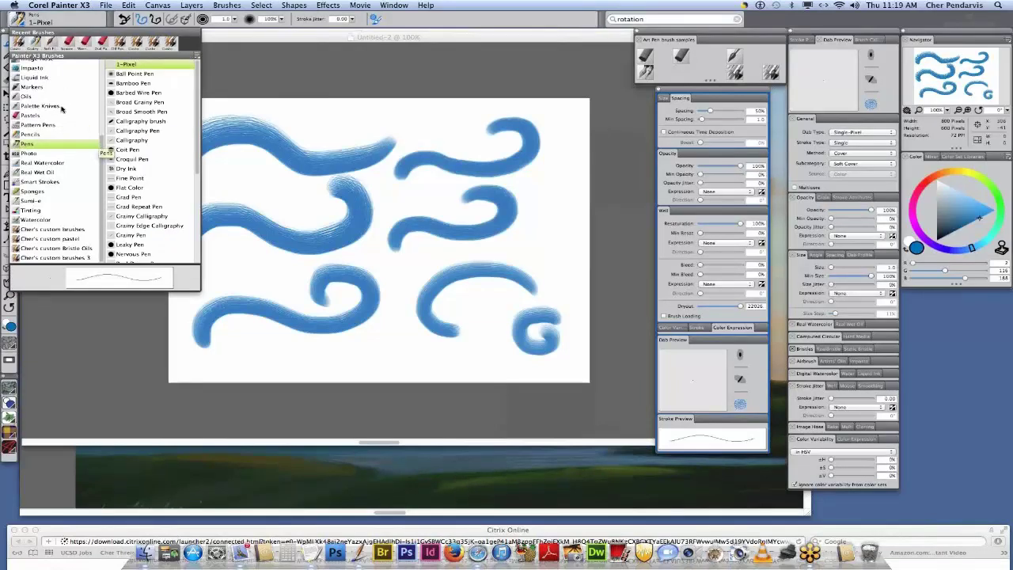
left_click(48, 259)
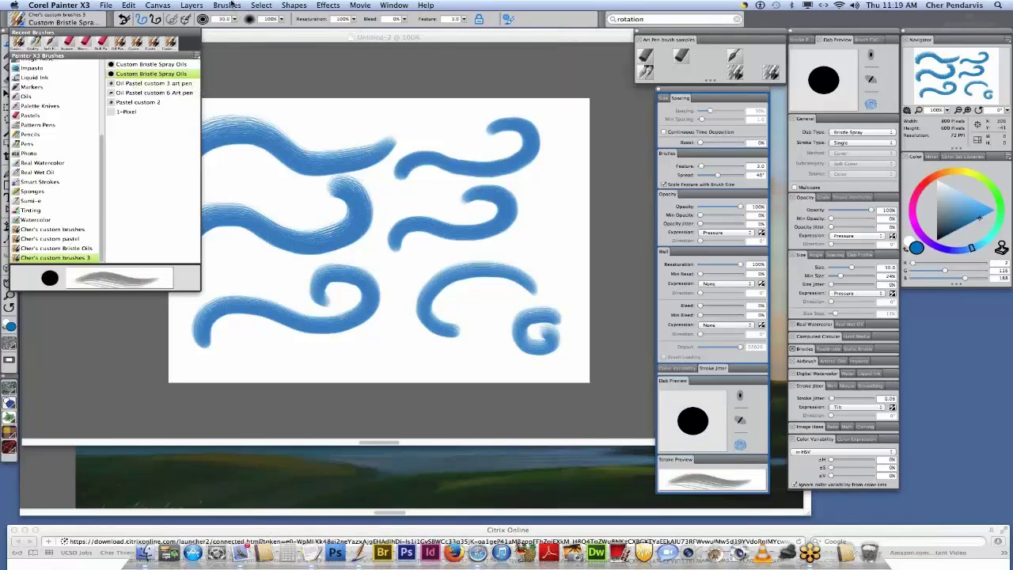
left_click(230, 6)
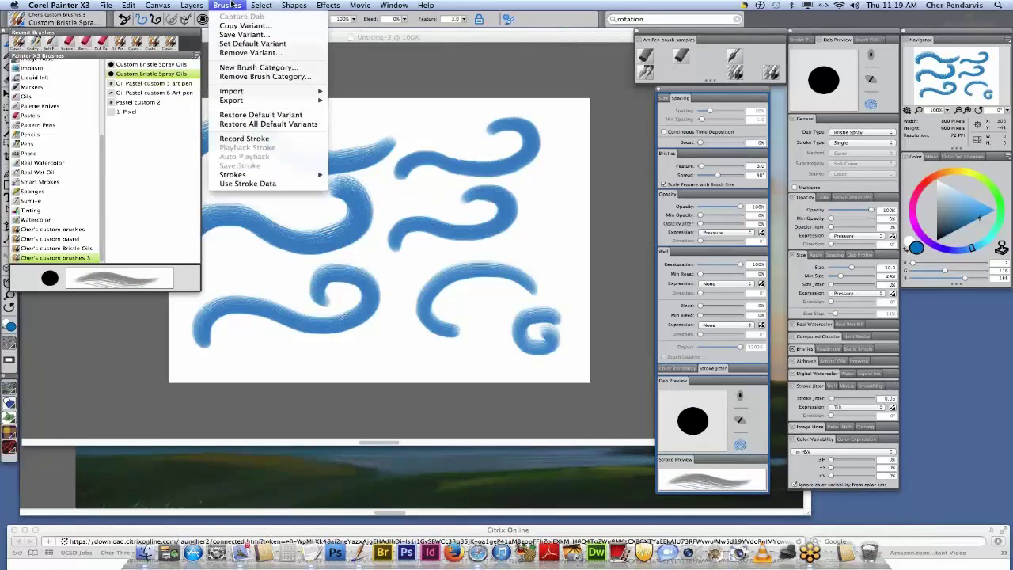
left_click(233, 68)
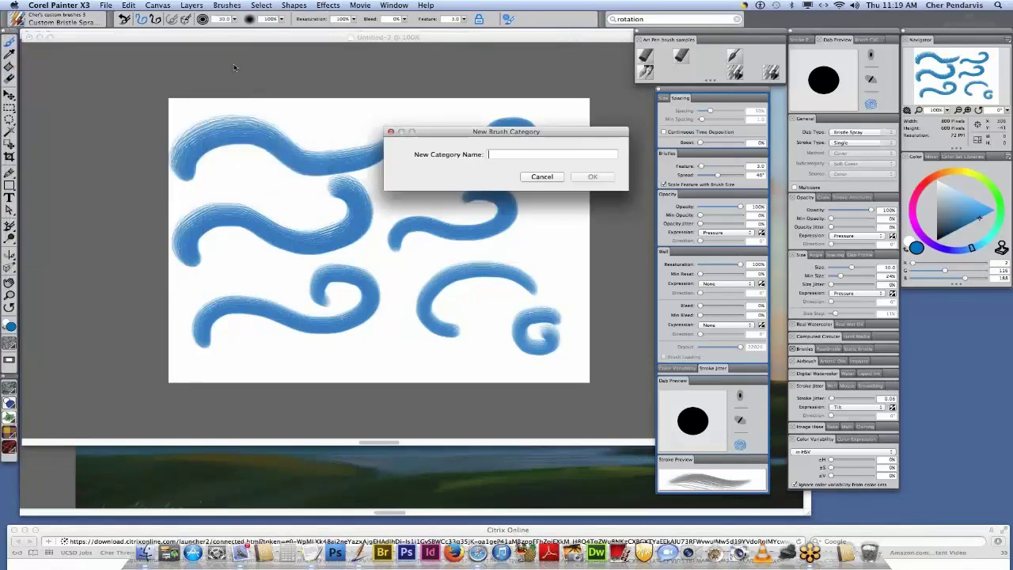
left_click(542, 176)
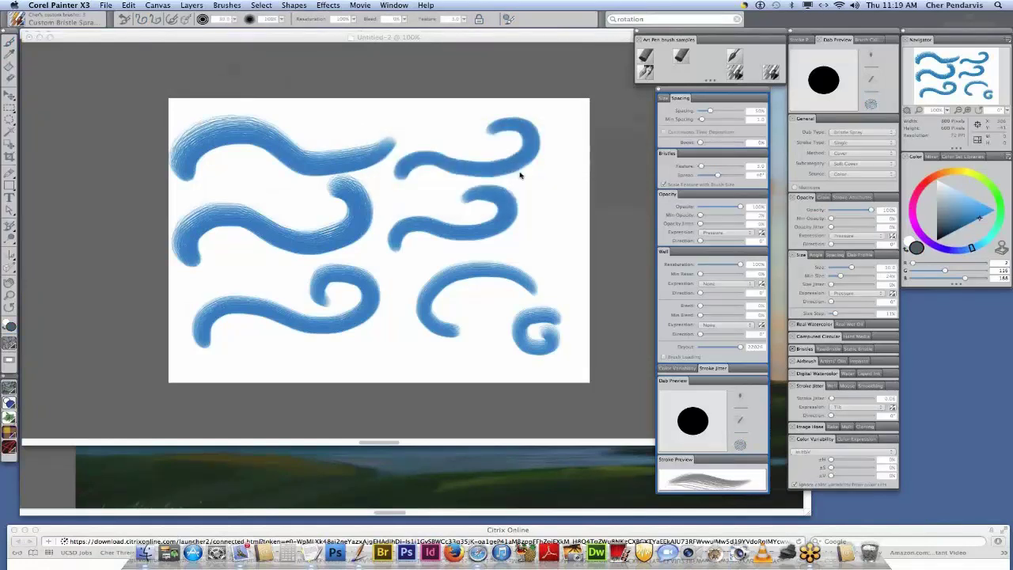
- Check the brush library's options and select the copied 1-Pixel variant in the "custom brushes 3" category
left_click(16, 17)
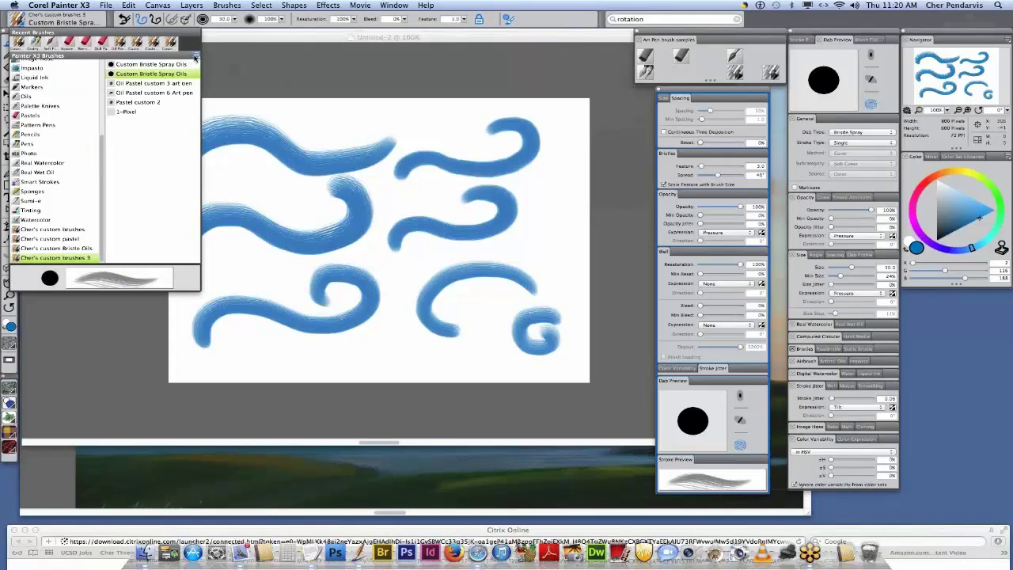
left_click(195, 58)
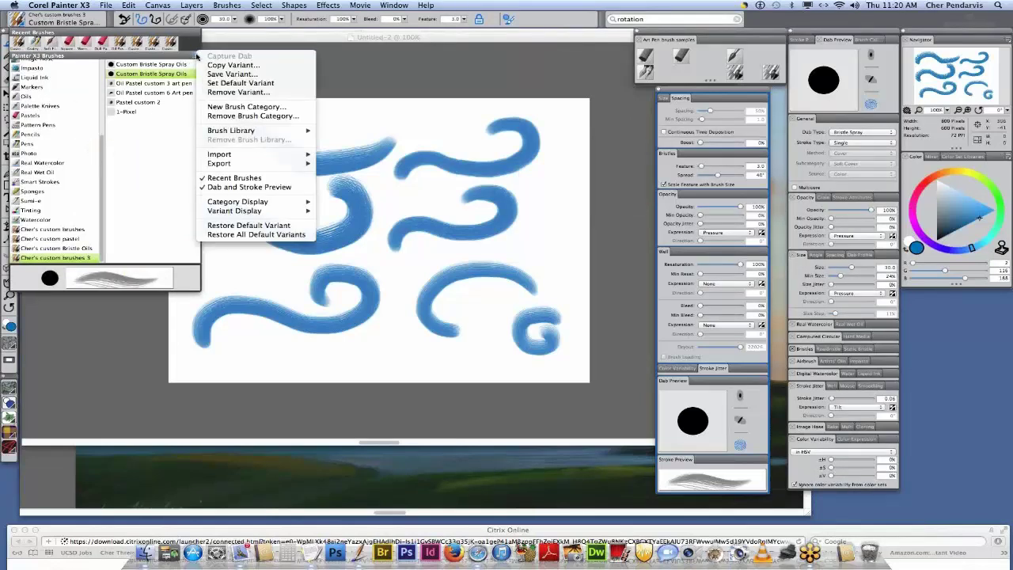
left_click(196, 56)
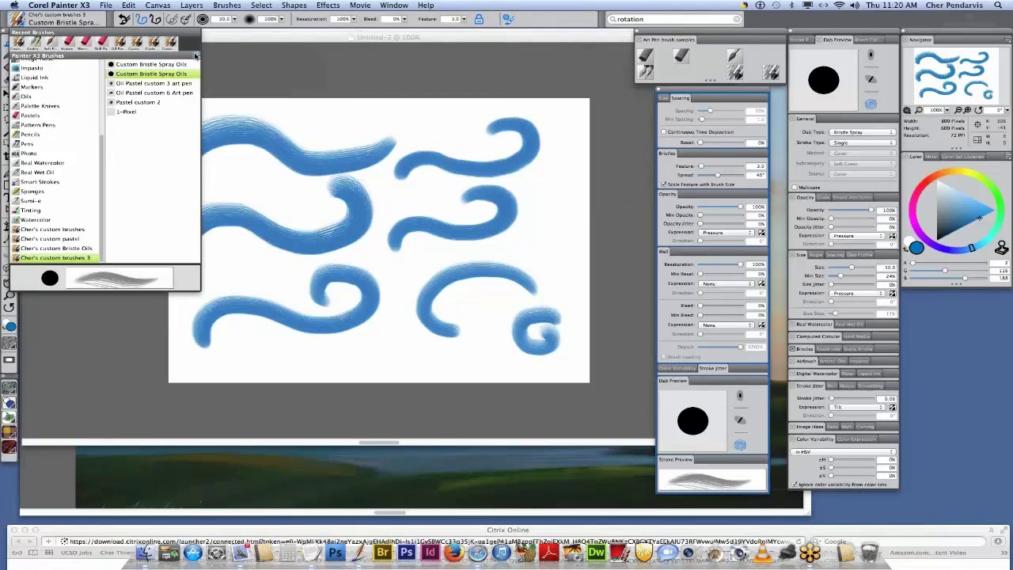
left_click(195, 57)
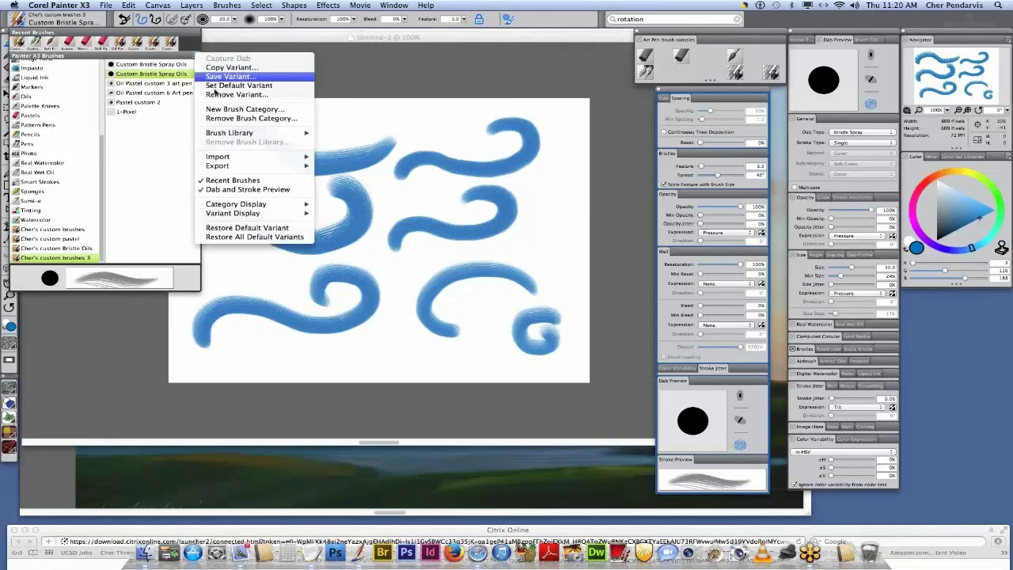
left_click(185, 56)
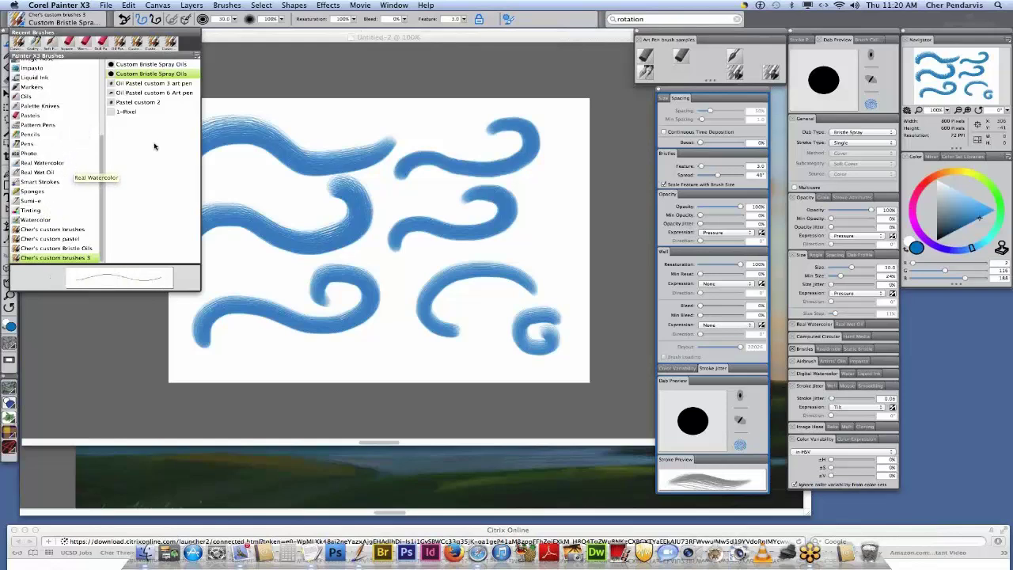
left_click(127, 112)
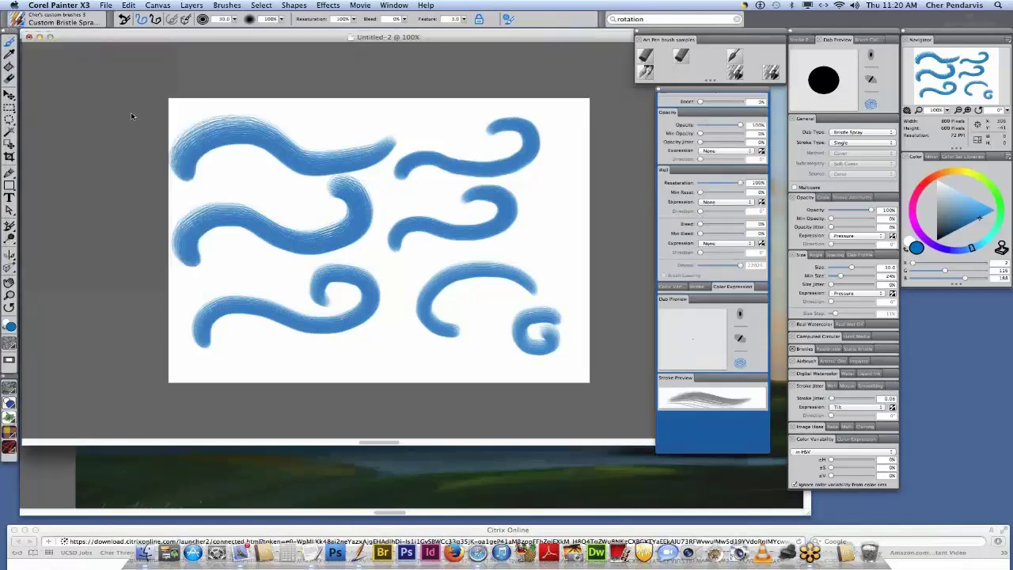
- Save the 1-Pixel copy as a new variant in the same category, named with the owner's first name plus "Bristle Spray 2"
left_click(228, 6)
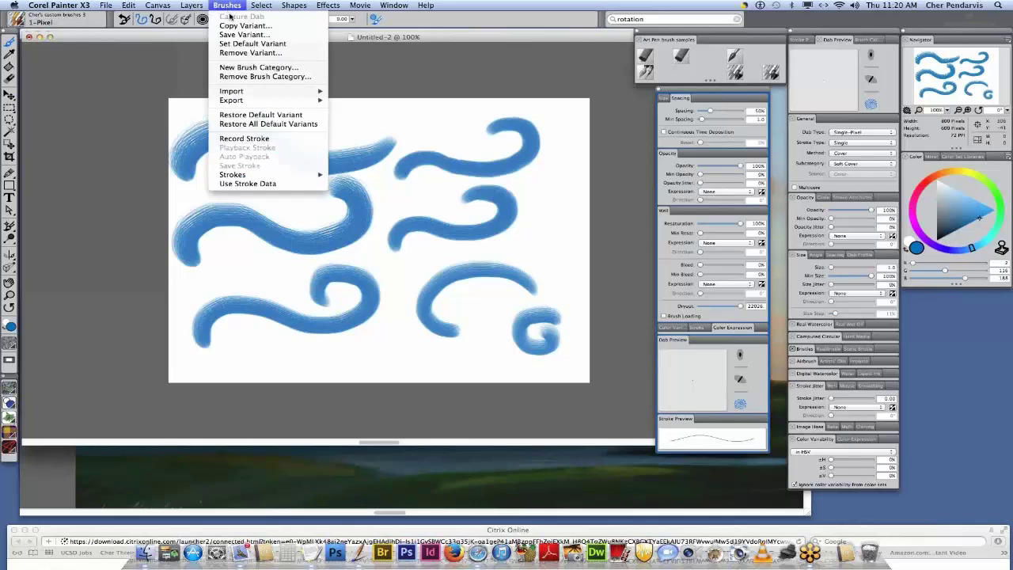
left_click(242, 69)
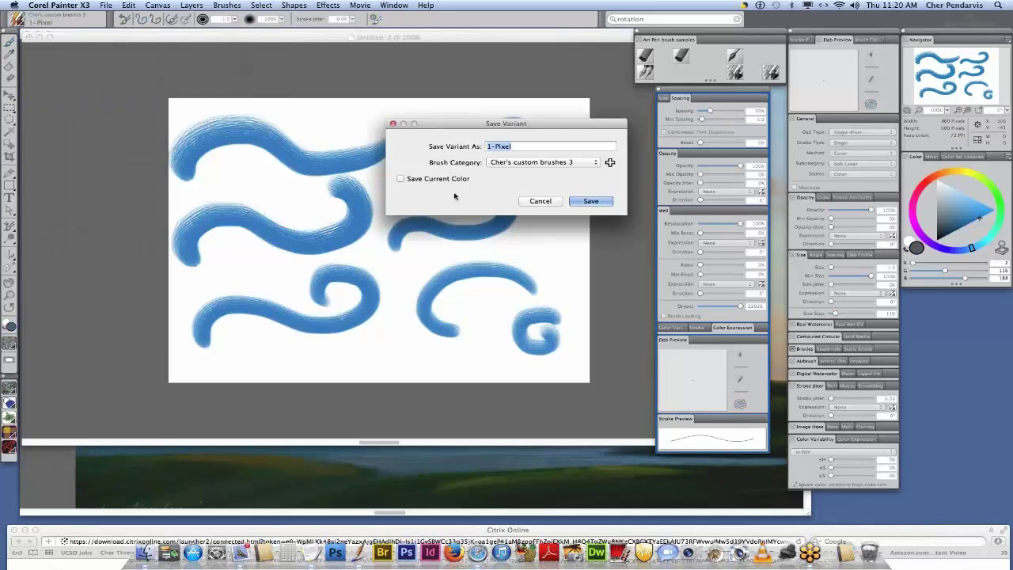
type("Cher's")
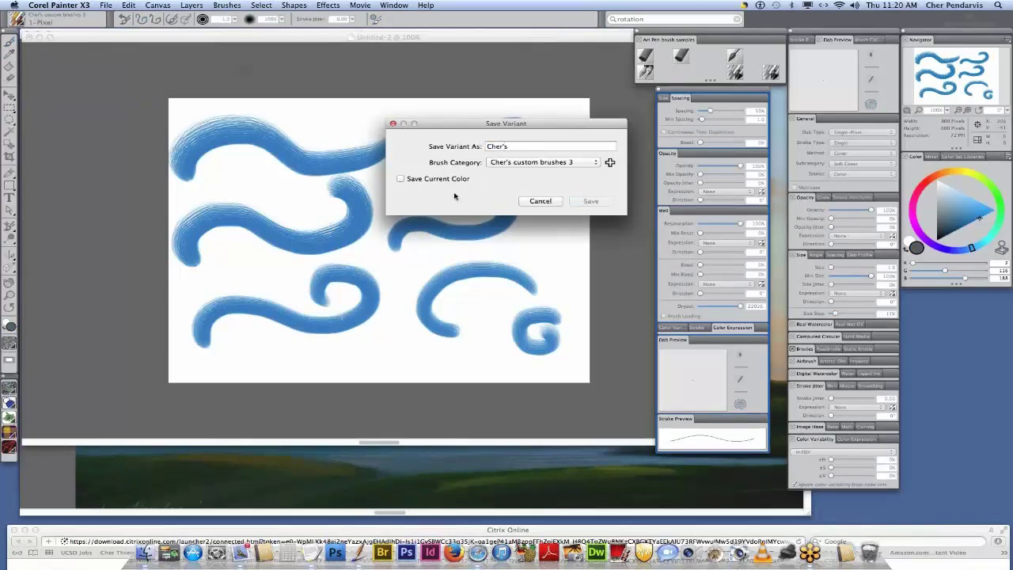
type(" Bristl")
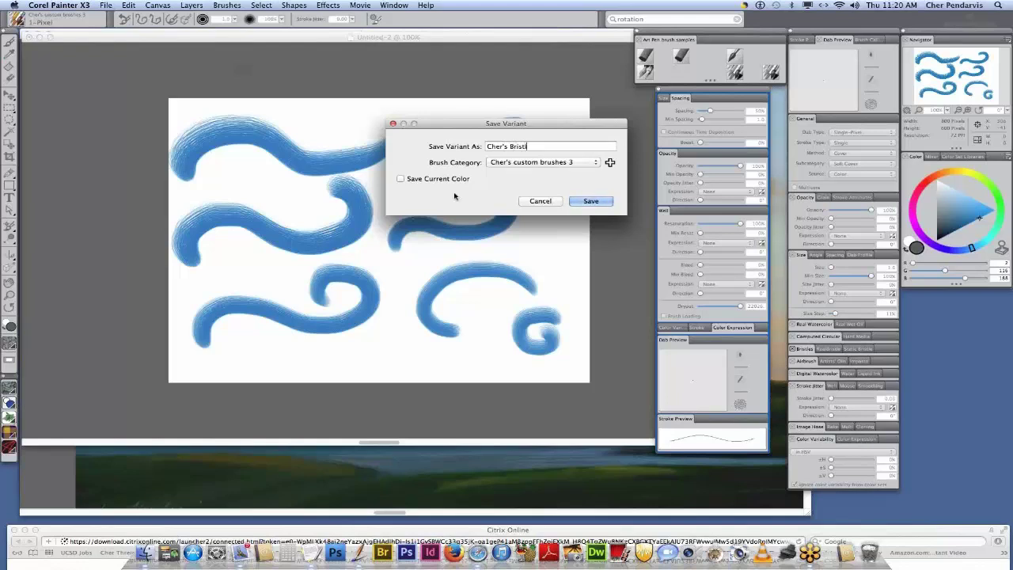
type("e Spray 2")
left_click(591, 201)
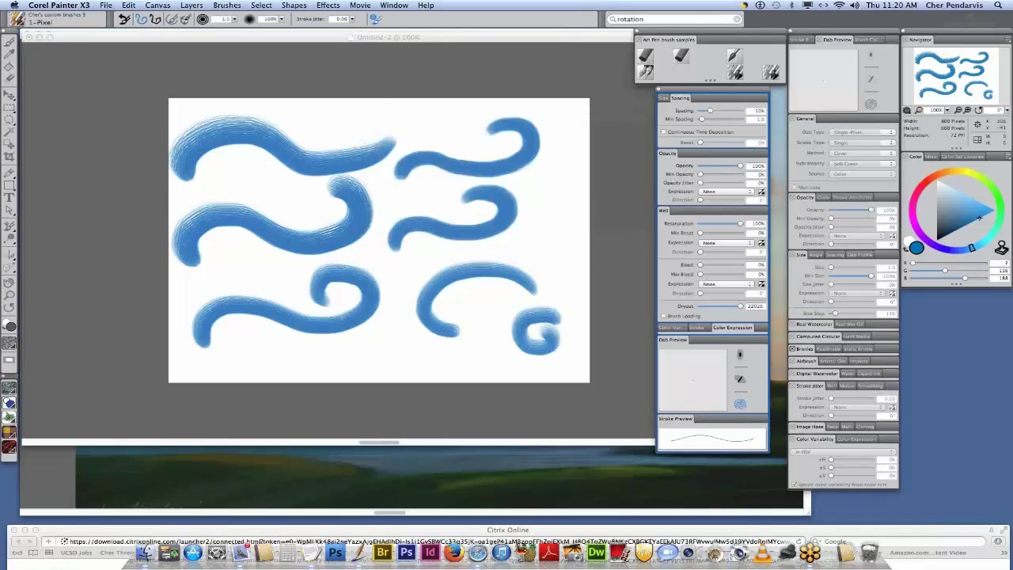
- Select the saved Bristle Spray 2 variant and clear all bristle strokes from the canvas
left_click(14, 20)
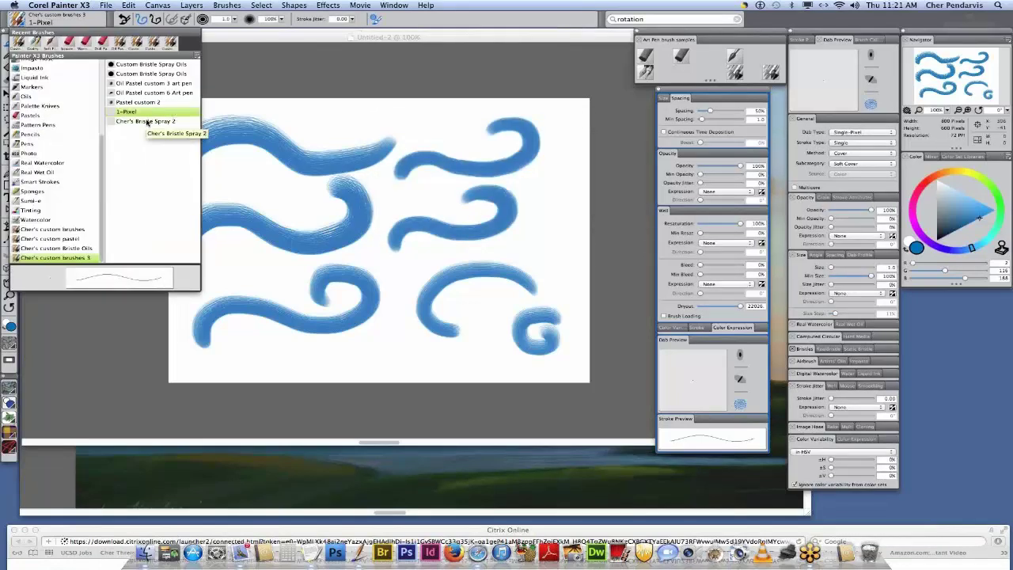
left_click(146, 122)
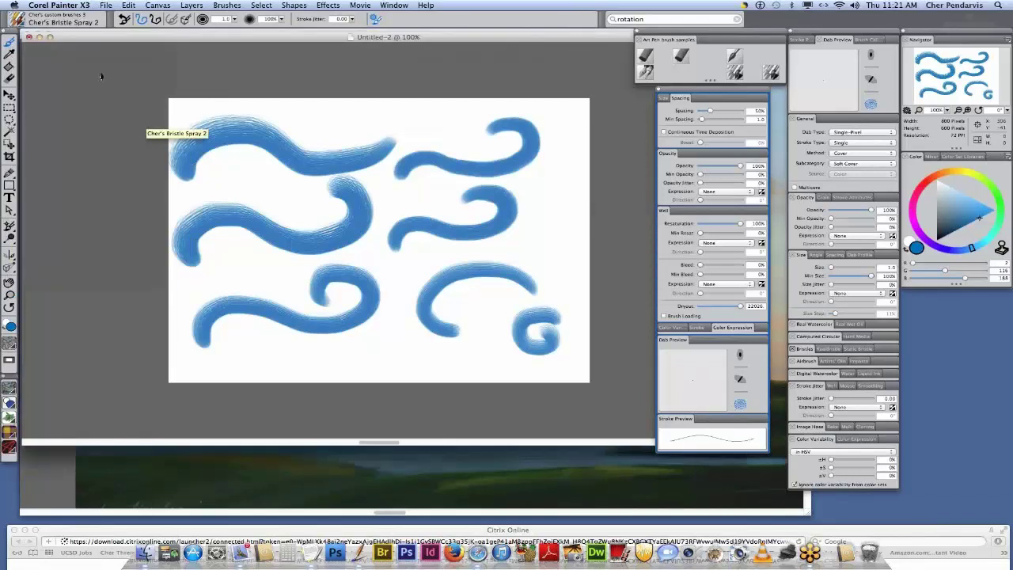
key("super+a")
key("Delete")
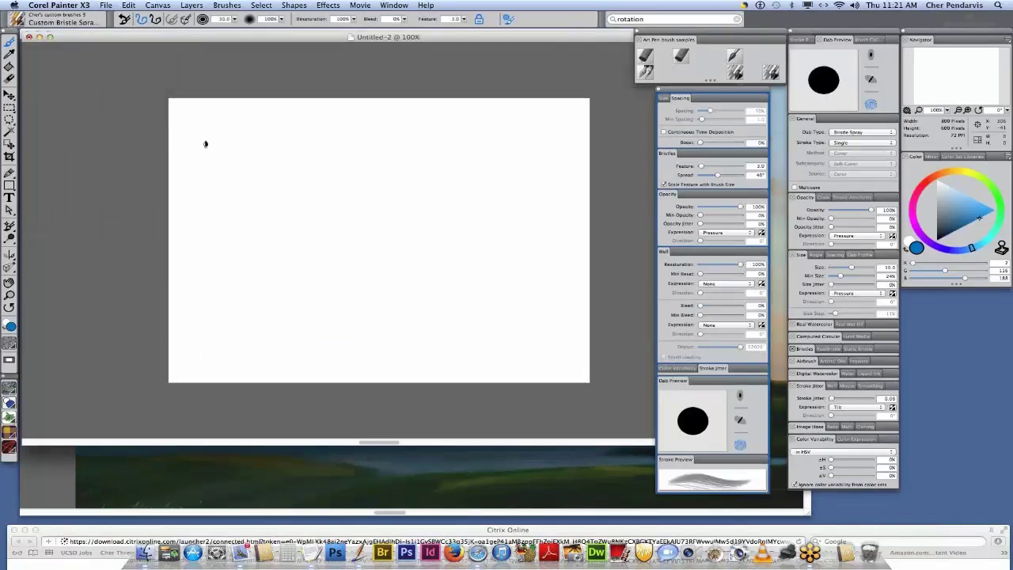
- Try a short bristle arc at the canvas's upper left, undo it, and draw a thin wavy line across with the Bristle Spray 2 variant
mouse_move(187, 152)
left_mouse_down()
mouse_move(213, 143)
mouse_move(279, 148)
left_mouse_up()
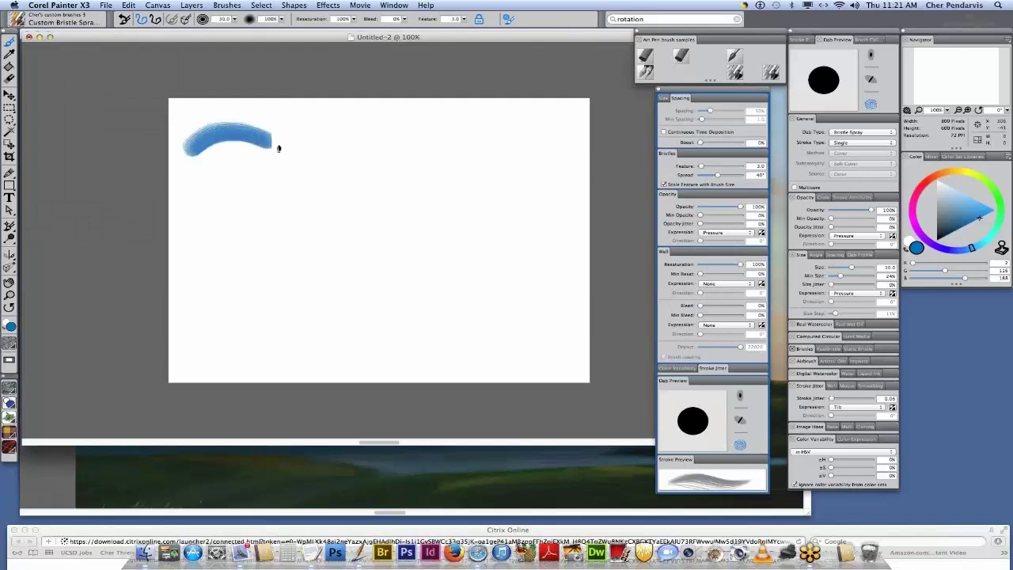
left_click(24, 26)
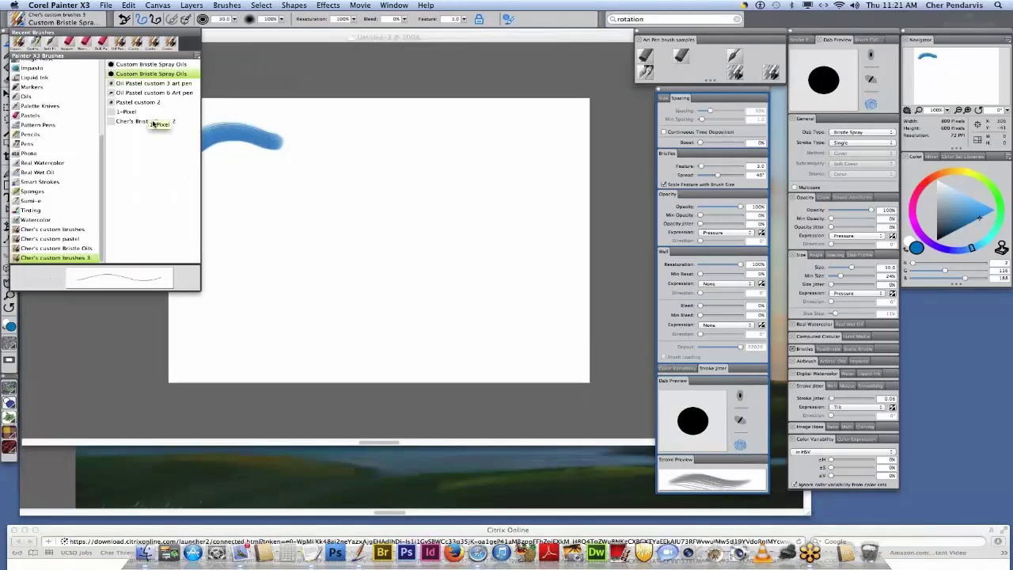
left_click(150, 121)
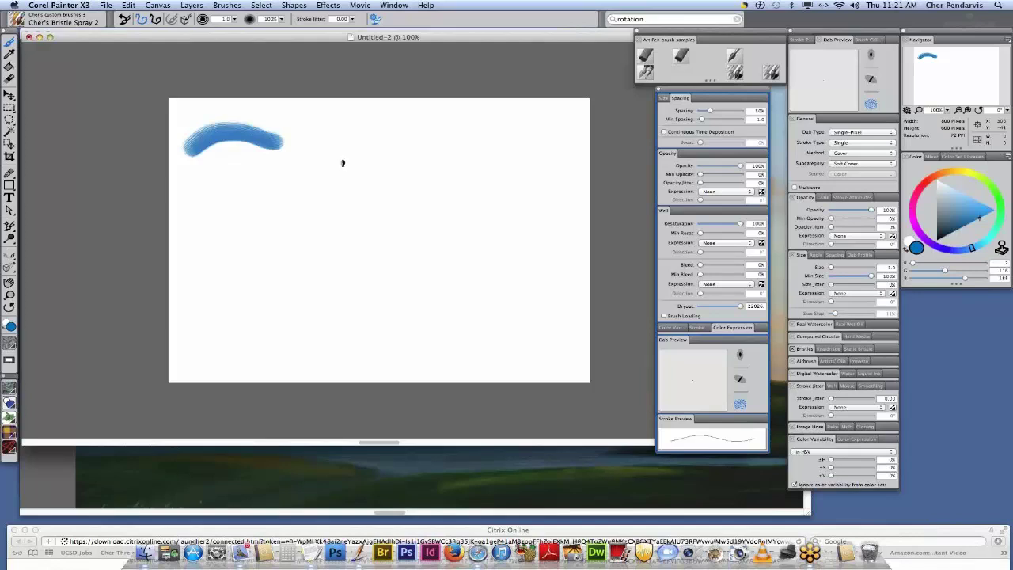
key("ctrl+z")
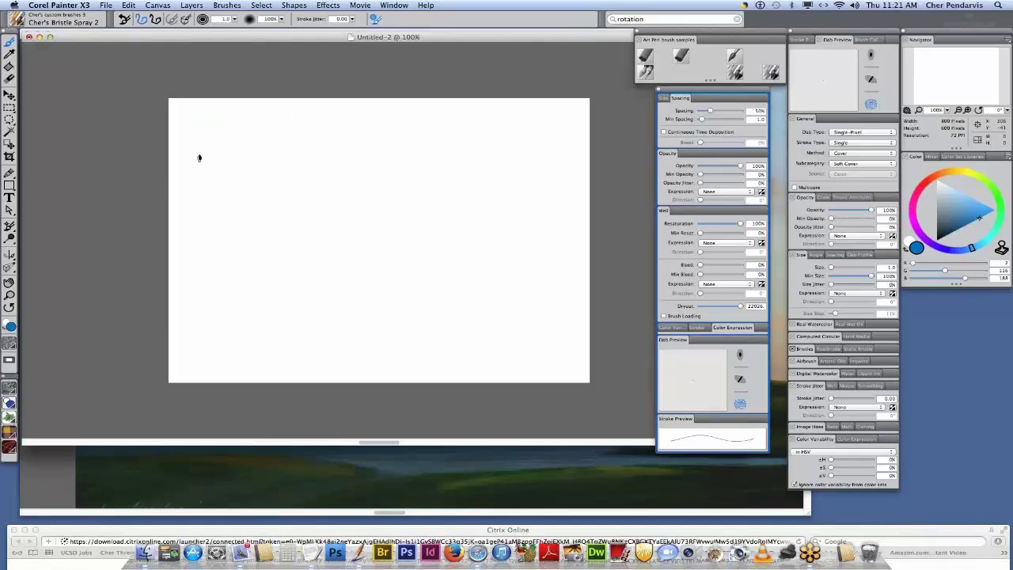
mouse_move(199, 157)
left_mouse_down()
mouse_move(244, 141)
mouse_move(494, 135)
left_mouse_up()
left_click(394, 5)
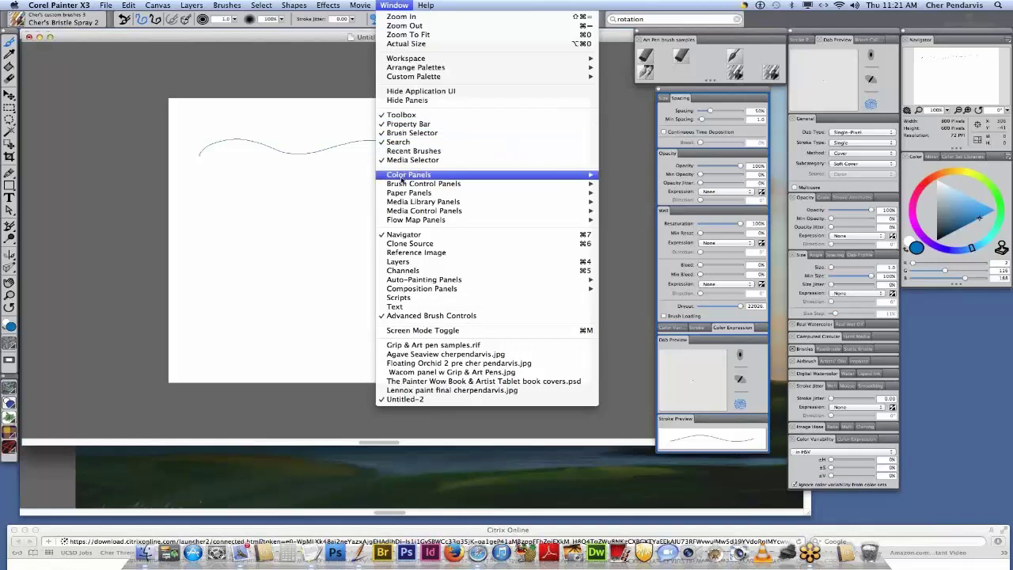
mouse_move(404, 186)
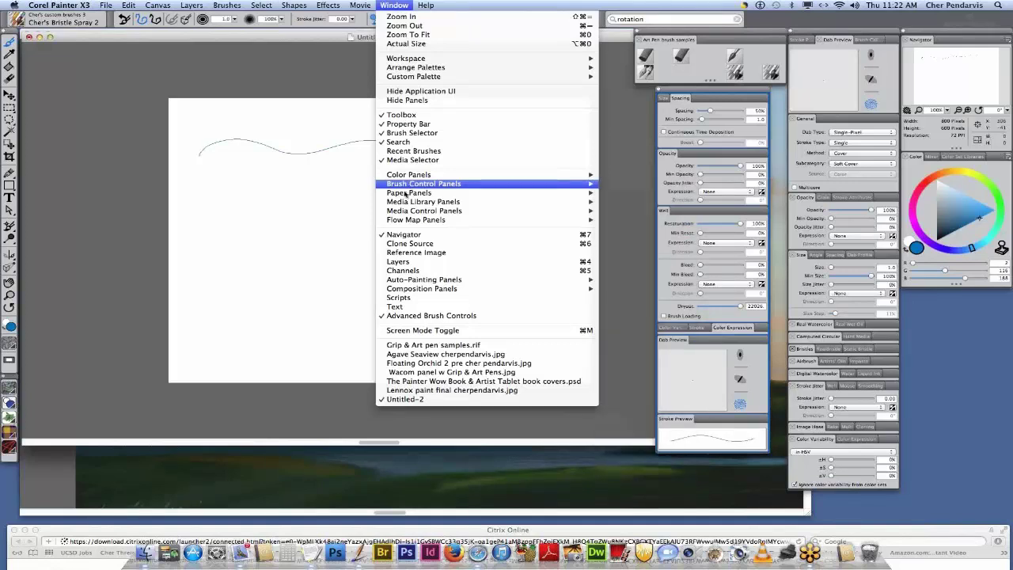
key("Escape")
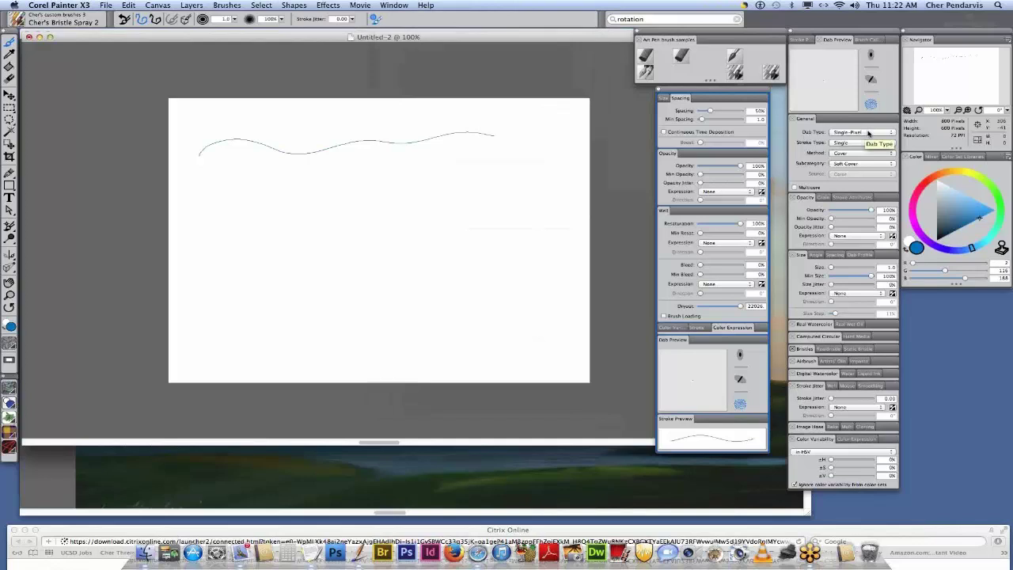
- Set the variant's dab type to Bristle Spray and size to about 33, and paint two wide bristle strokes below the thin wavy line
left_click(868, 133)
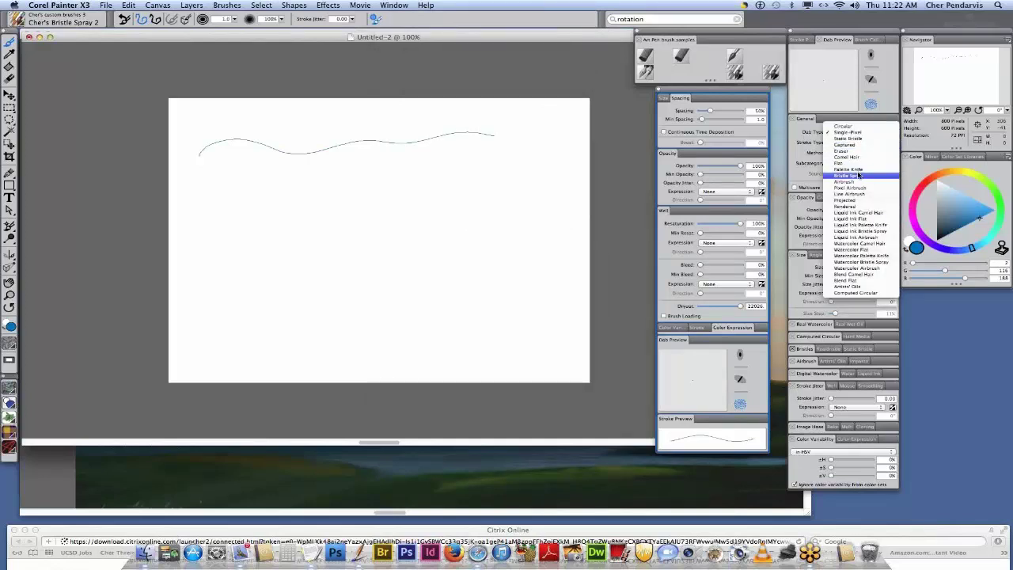
left_click(858, 174)
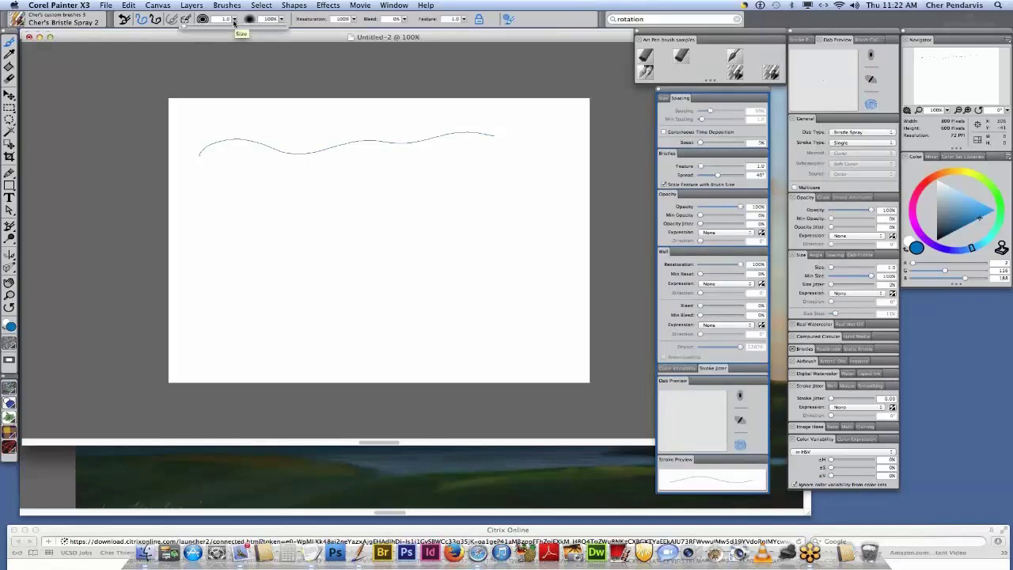
mouse_move(235, 23)
left_mouse_down()
mouse_move(191, 30)
mouse_move(235, 26)
left_mouse_up()
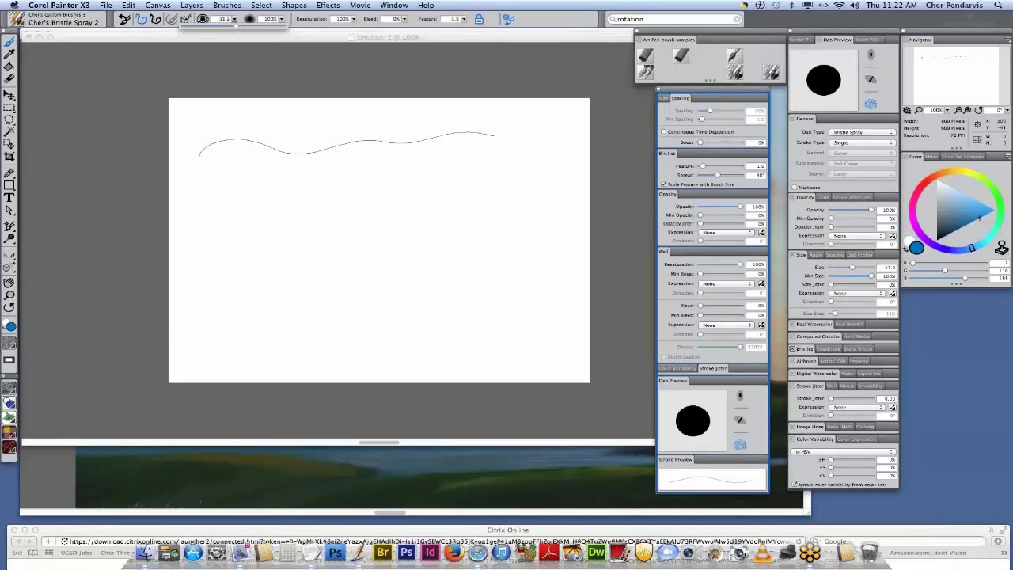
mouse_move(197, 204)
left_mouse_down()
mouse_move(480, 188)
mouse_move(487, 167)
left_mouse_up()
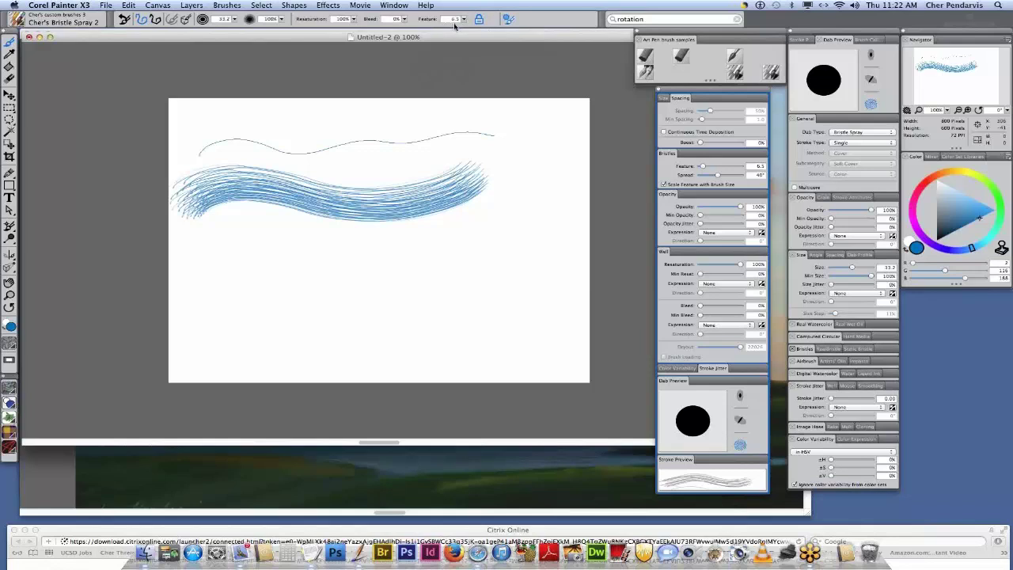
mouse_move(437, 234)
left_mouse_down()
mouse_move(482, 225)
mouse_move(527, 168)
left_mouse_up()
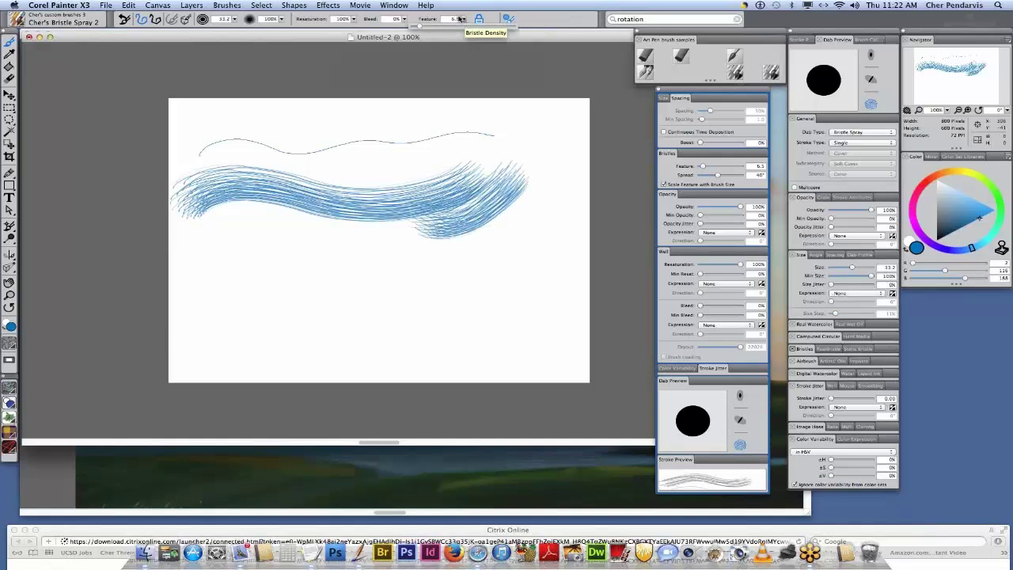
- Lower the bristle Feature to 2.7 and paint two short, denser arcs in the lower half of the canvas
left_click_drag(420, 29, 417, 27)
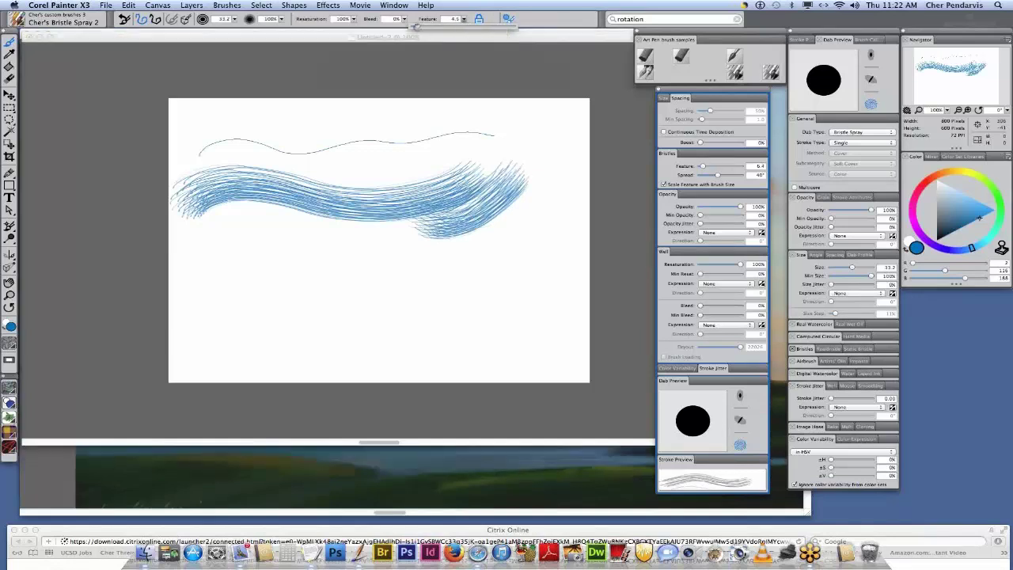
left_click_drag(417, 31, 414, 29)
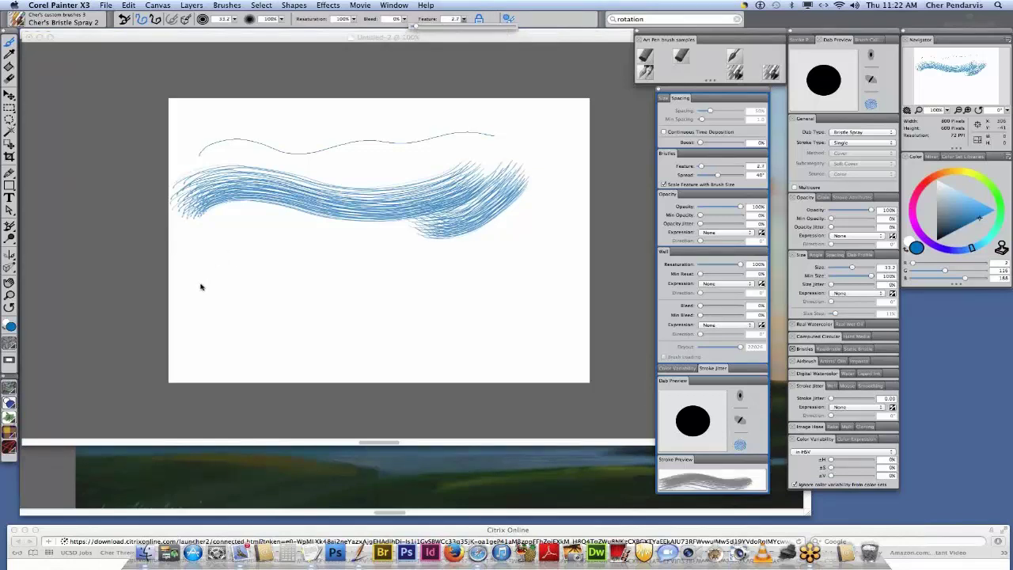
mouse_move(198, 285)
left_mouse_down()
mouse_move(234, 265)
mouse_move(306, 271)
left_mouse_up()
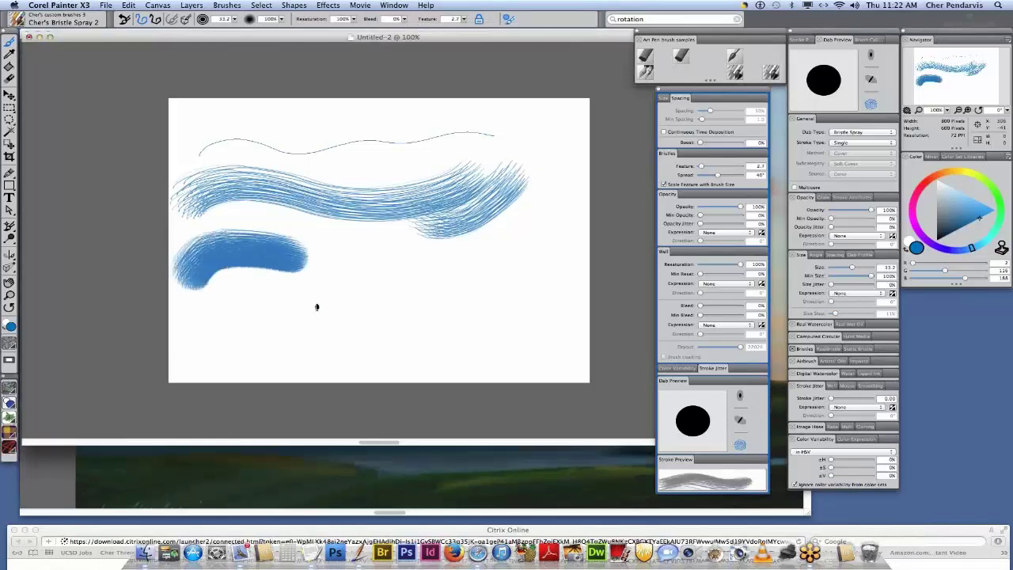
mouse_move(313, 321)
left_mouse_down()
mouse_move(309, 310)
mouse_move(369, 288)
mouse_move(402, 290)
mouse_move(405, 277)
left_mouse_up()
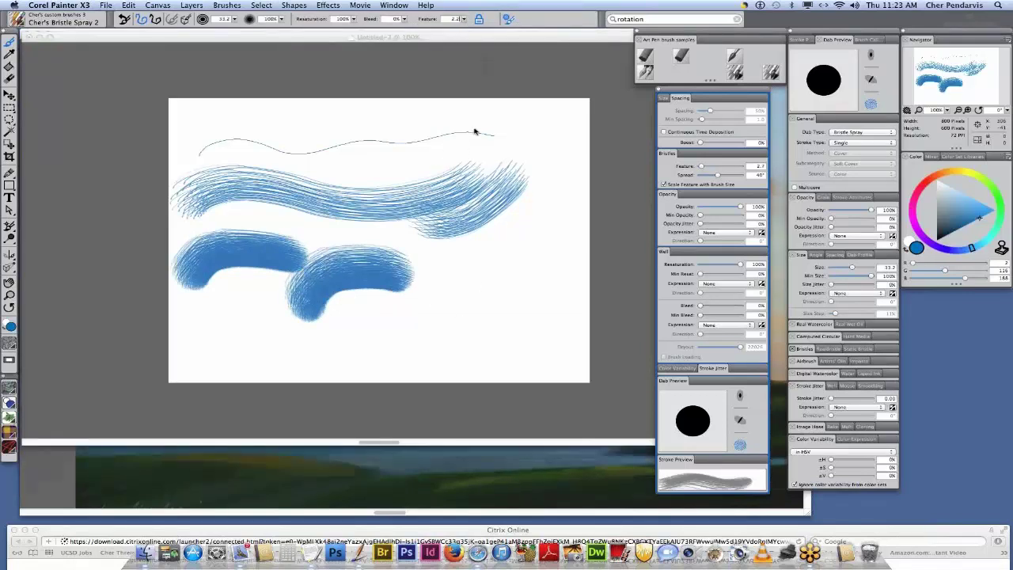
- Set the bristle Feature to 2.2 and paint two overlapping arcs at the canvas's lower right and a short stroke at the lower left
left_click(446, 282)
mouse_move(419, 273)
left_mouse_down()
mouse_move(498, 278)
mouse_move(540, 298)
left_mouse_up()
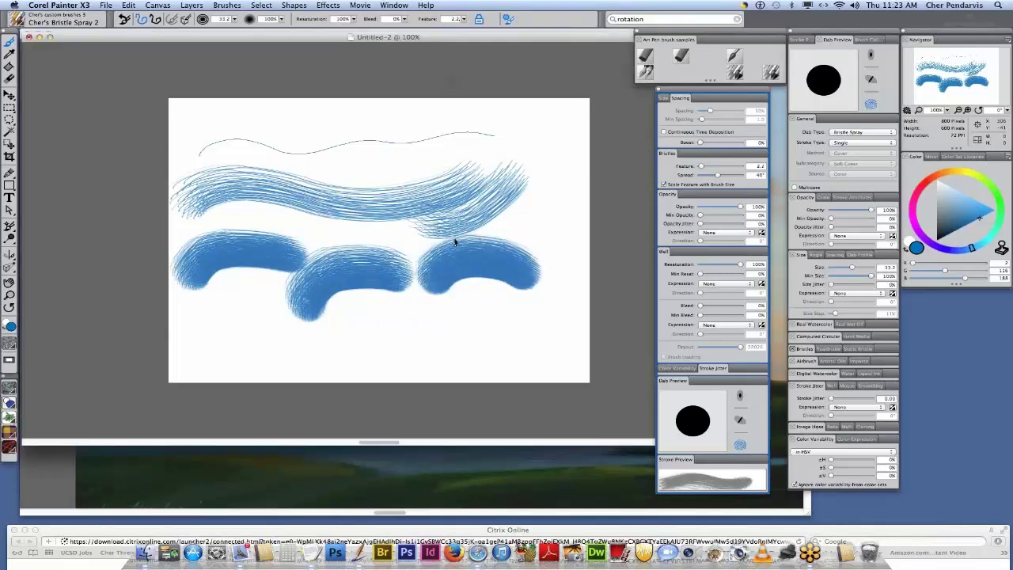
mouse_move(444, 325)
left_mouse_down()
mouse_move(441, 314)
mouse_move(483, 309)
mouse_move(538, 342)
left_mouse_up()
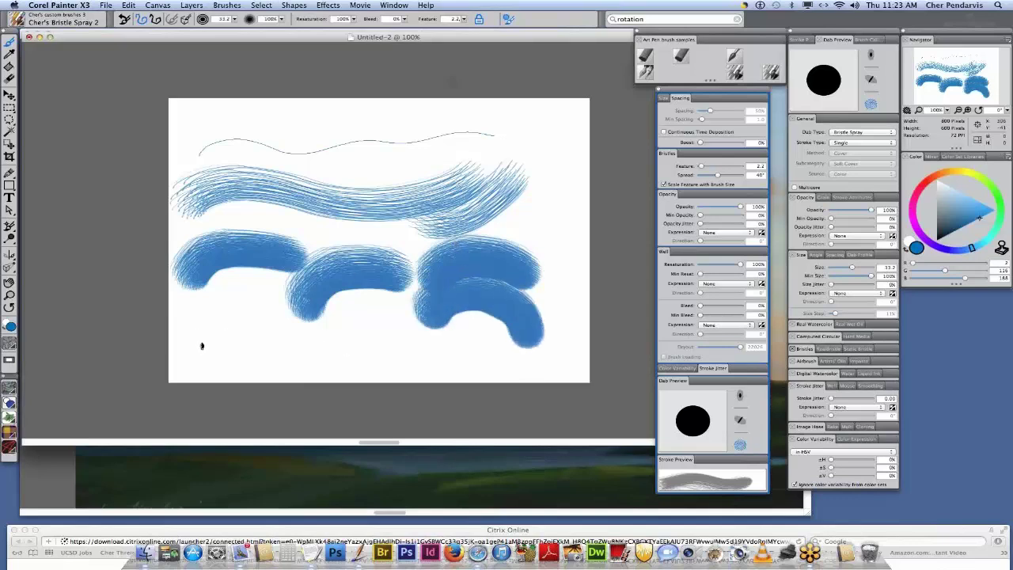
left_click_drag(202, 349, 304, 354)
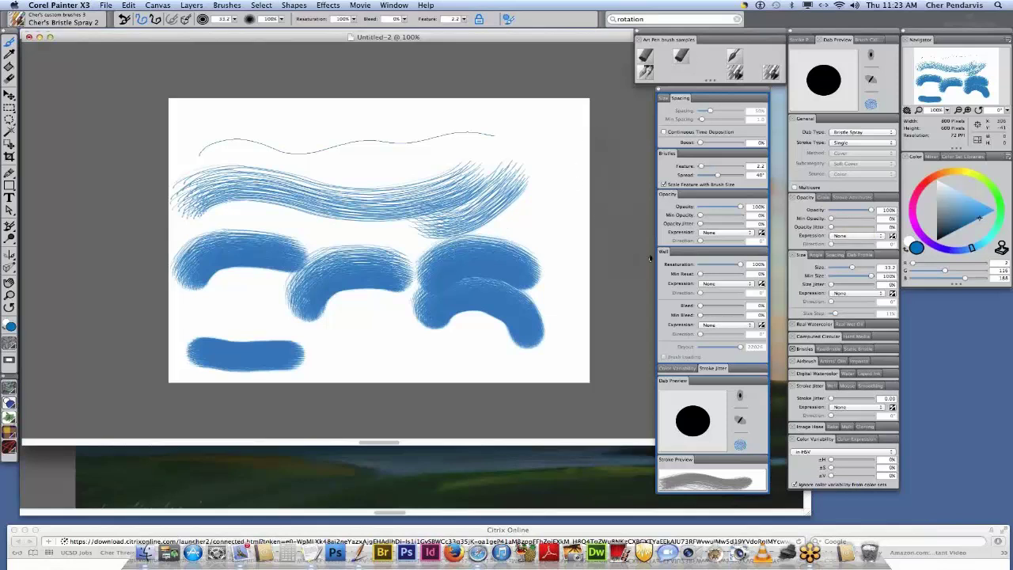
- Set the Opacity expression to Pressure and paint vertical strokes of varying pressure on the right part of the canvas
left_click(719, 234)
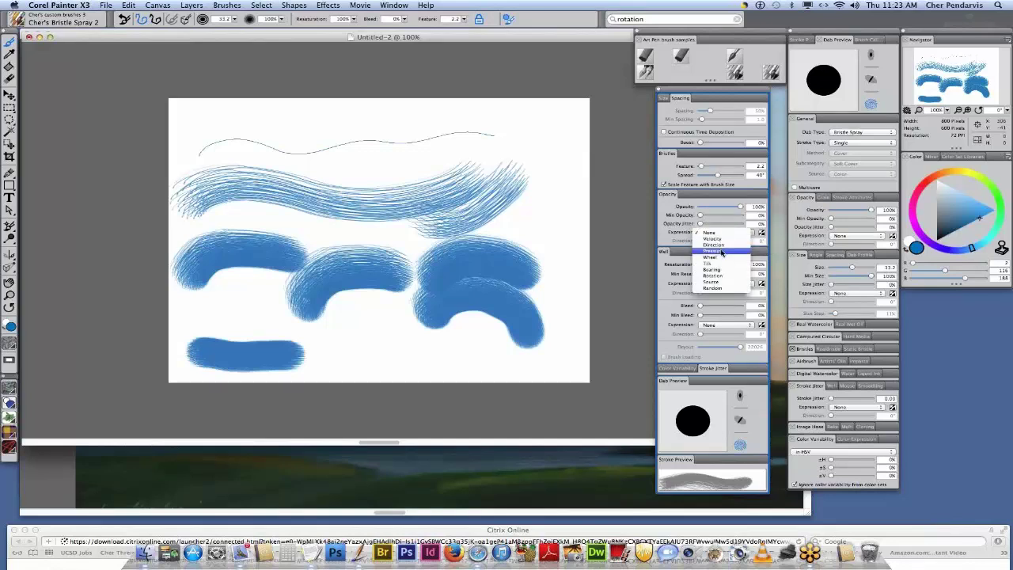
key("Escape")
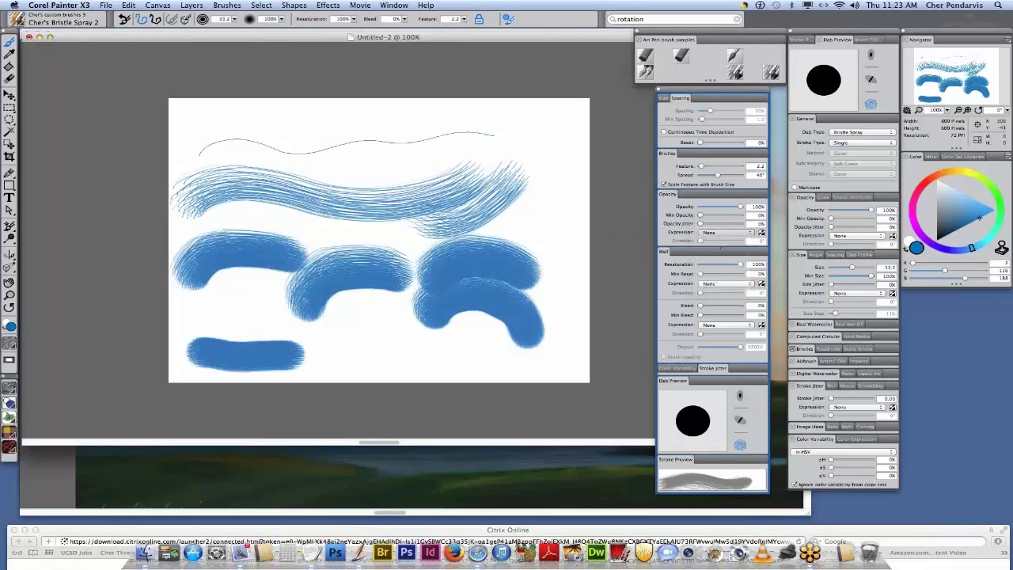
left_click(718, 231)
left_click(718, 265)
left_click(534, 119)
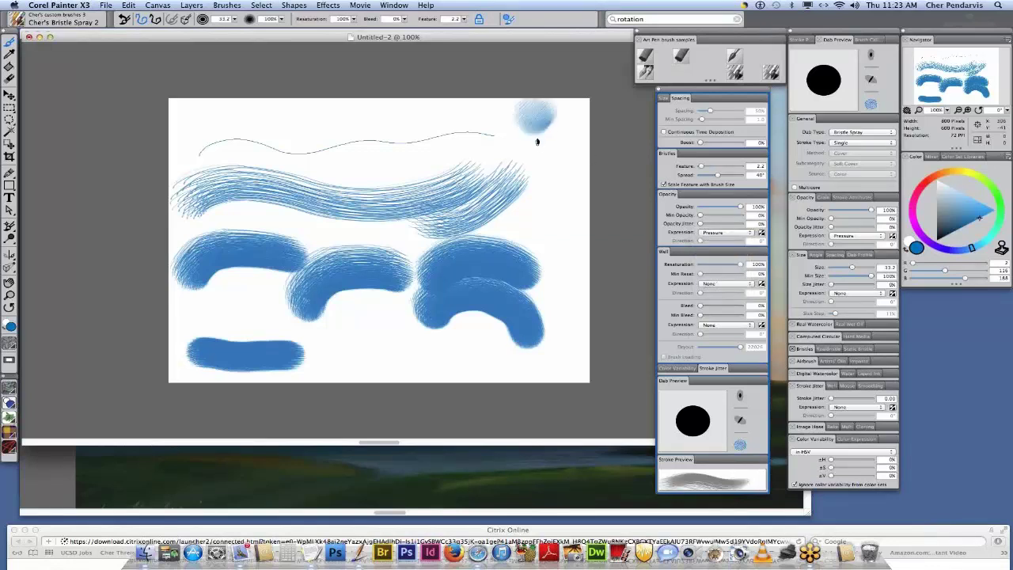
mouse_move(537, 142)
left_mouse_down()
mouse_move(555, 184)
mouse_move(546, 214)
mouse_move(572, 218)
mouse_move(567, 227)
mouse_move(566, 212)
mouse_move(569, 273)
mouse_move(555, 315)
left_mouse_up()
mouse_move(486, 109)
left_mouse_down()
mouse_move(485, 166)
mouse_move(422, 230)
left_mouse_up()
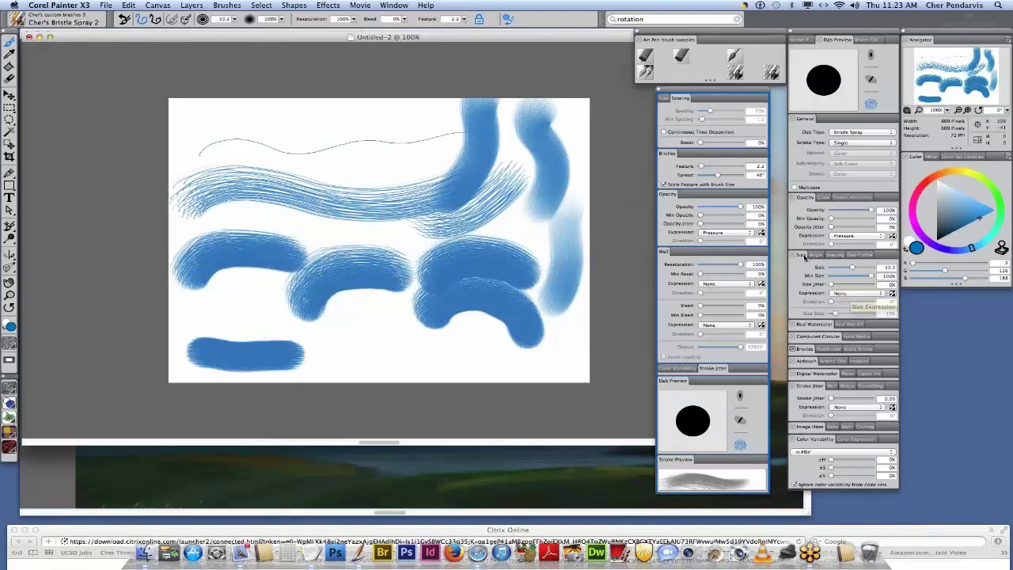
- Set the Size expression to Pressure with a minimum size of about 23%, and switch the dab preview to size and shape
left_click(855, 293)
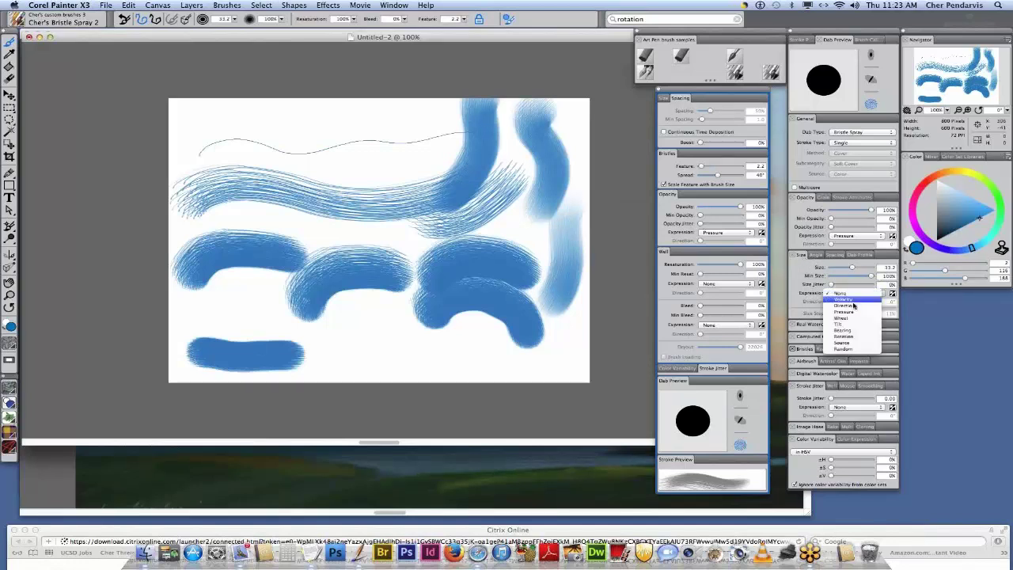
left_click(851, 313)
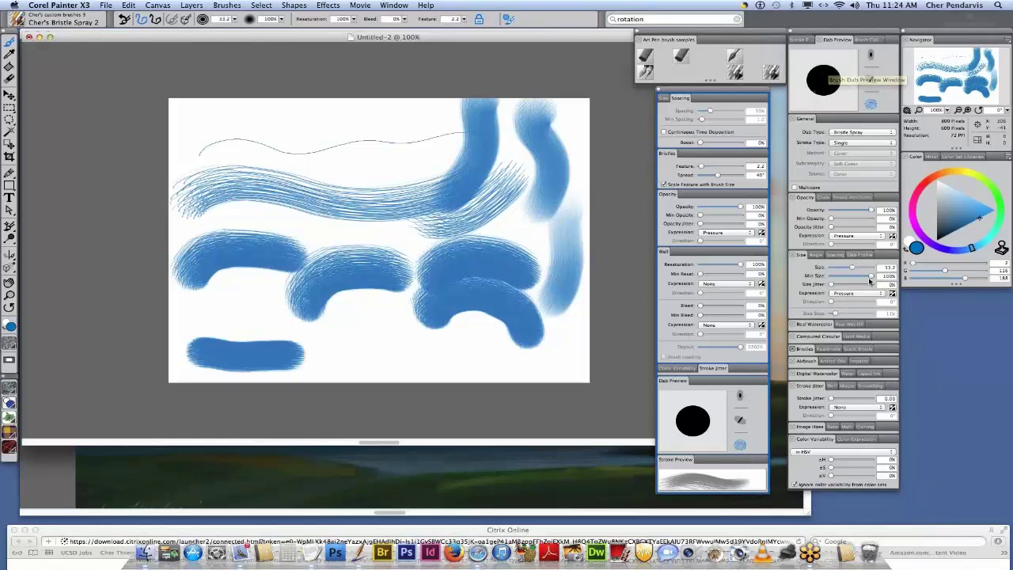
left_click_drag(871, 276, 848, 278)
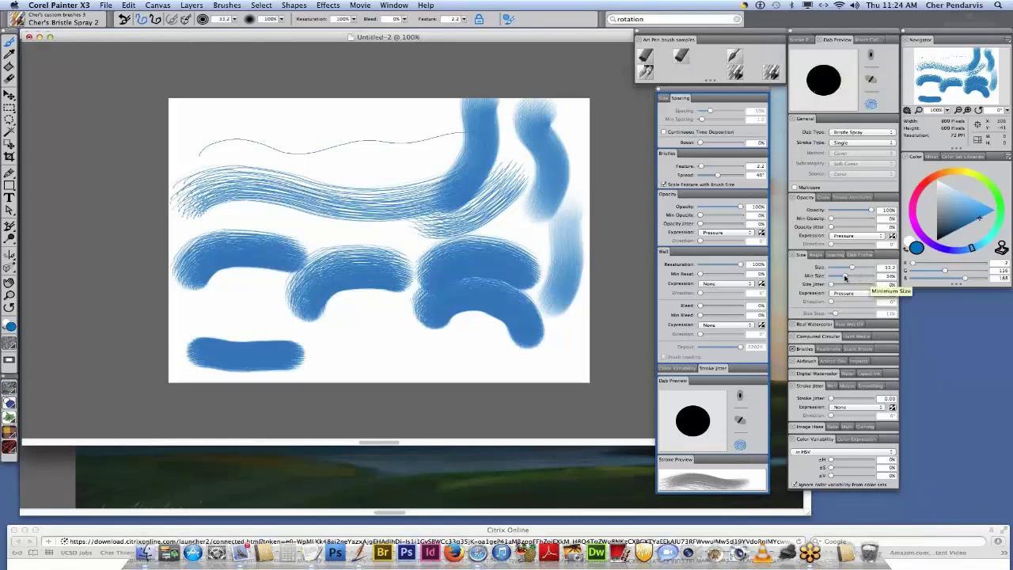
left_click_drag(842, 278, 840, 283)
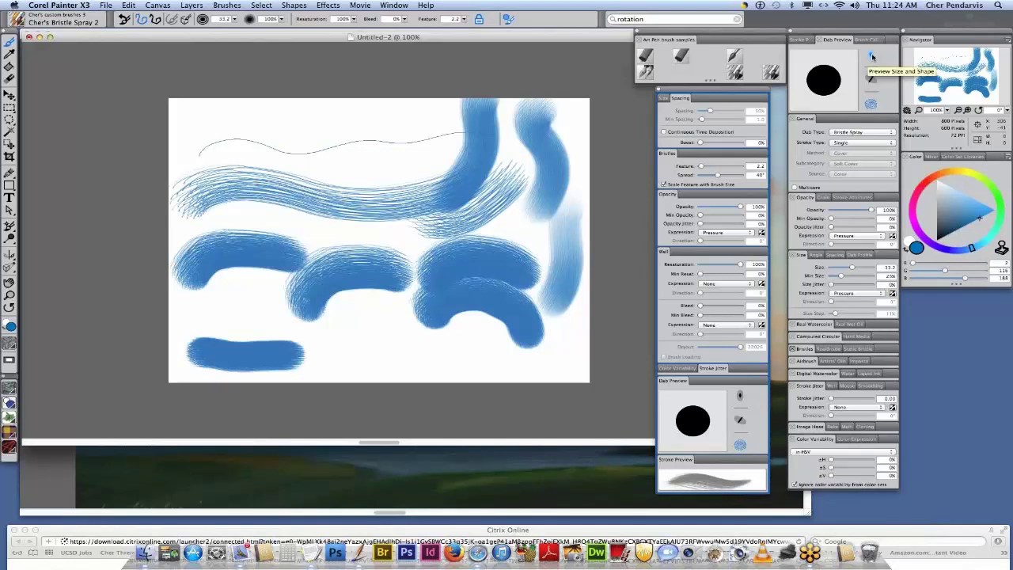
left_click(823, 80)
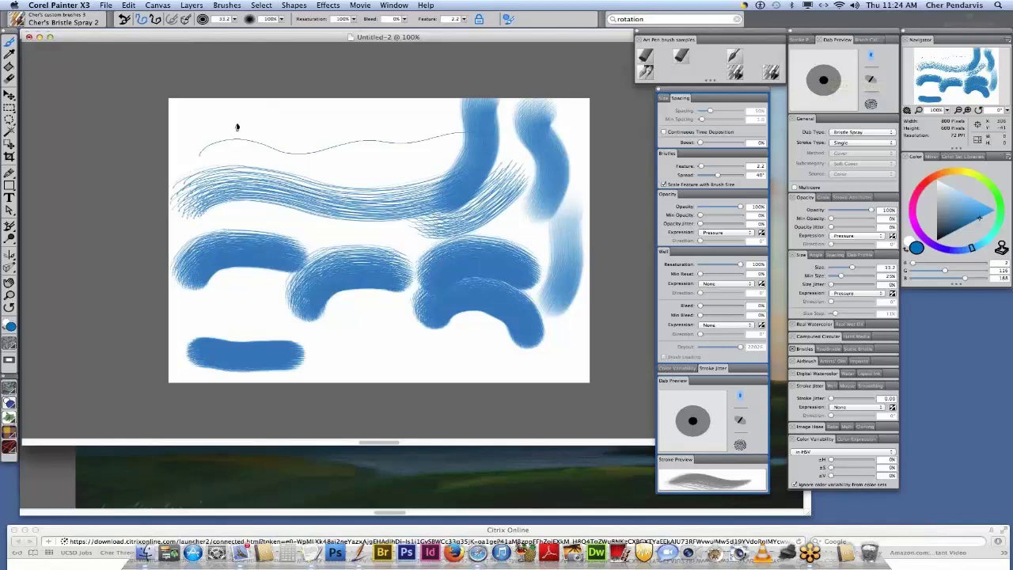
- Paint several curved pressure-sensitive test strokes across the upper left and middle of the canvas
mouse_move(235, 118)
left_mouse_down()
mouse_move(277, 120)
mouse_move(301, 147)
mouse_move(371, 150)
left_mouse_up()
mouse_move(409, 104)
left_mouse_down()
mouse_move(415, 179)
mouse_move(402, 217)
mouse_move(382, 238)
mouse_move(316, 257)
left_mouse_up()
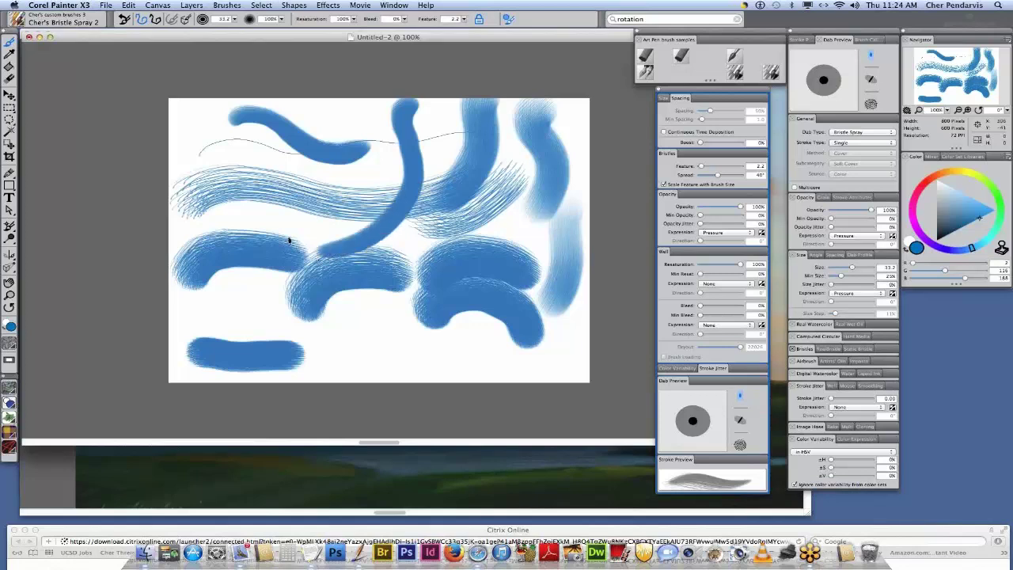
left_click(362, 178)
left_click_drag(358, 205, 376, 294)
left_click_drag(360, 338, 389, 296)
- Clear the whole canvas and paint a wavy horizontal stroke and a long diagonal curve with varying pressure
key("super+a")
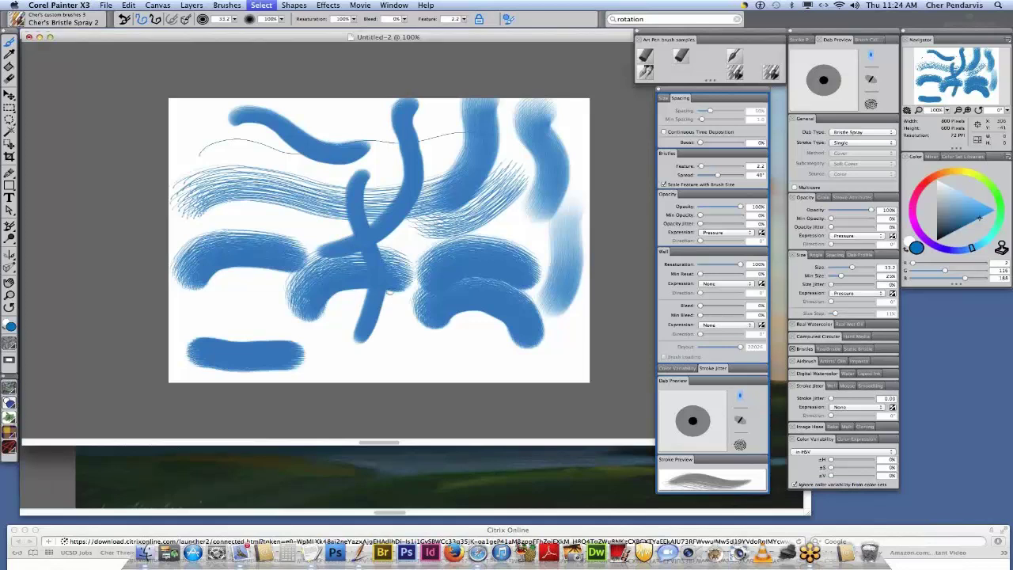
key("BackSpace")
left_click_drag(200, 165, 394, 143)
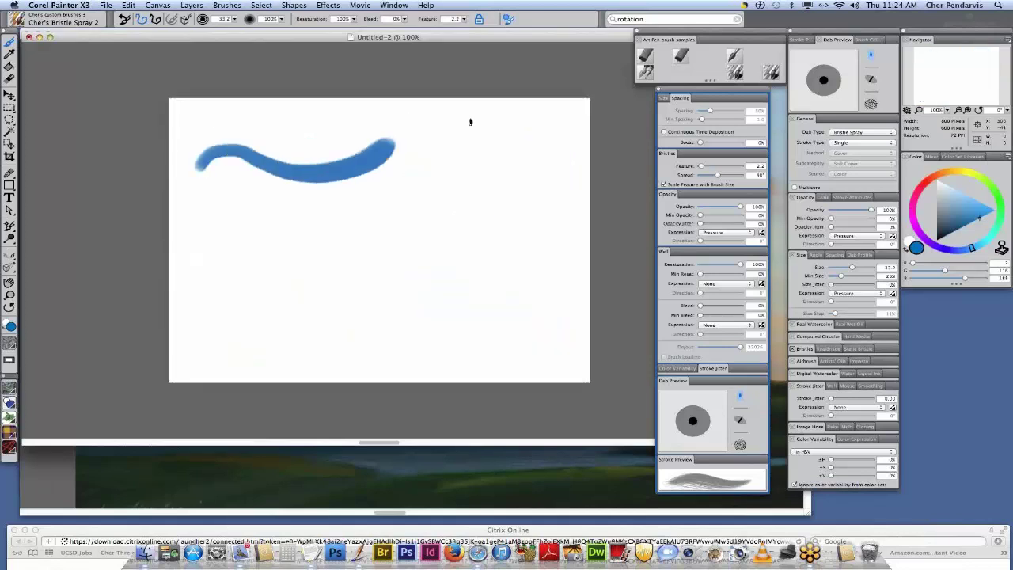
left_click_drag(469, 118, 293, 314)
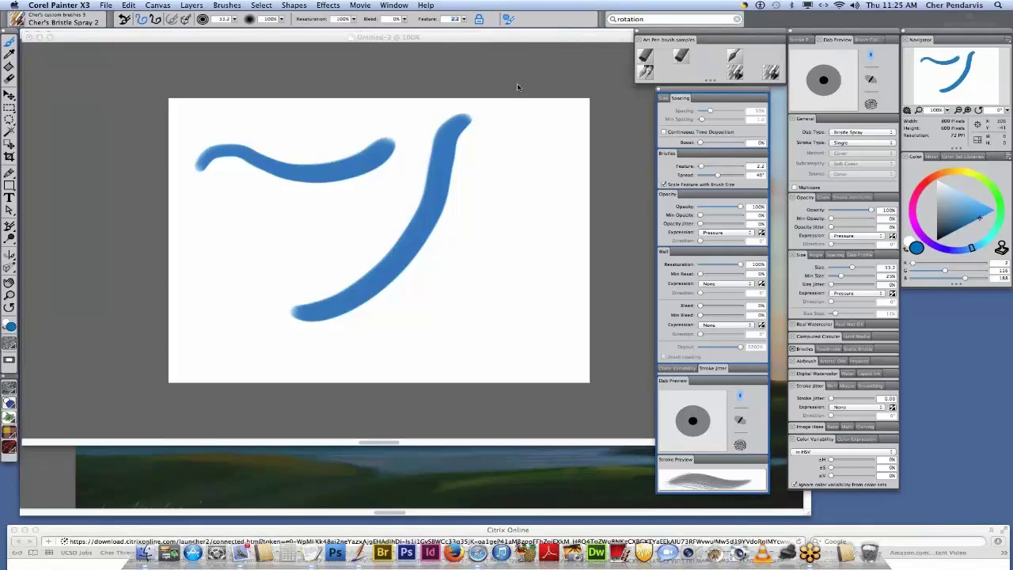
- Set the bristle Feature to 2.6 and paint three short curved strokes around the long diagonal curve
type("2.5")
left_click(539, 123)
left_click_drag(542, 121, 497, 207)
mouse_move(413, 287)
left_mouse_down()
mouse_move(463, 258)
mouse_move(530, 274)
left_mouse_up()
mouse_move(229, 274)
left_mouse_down()
mouse_move(273, 235)
mouse_move(337, 265)
left_mouse_up()
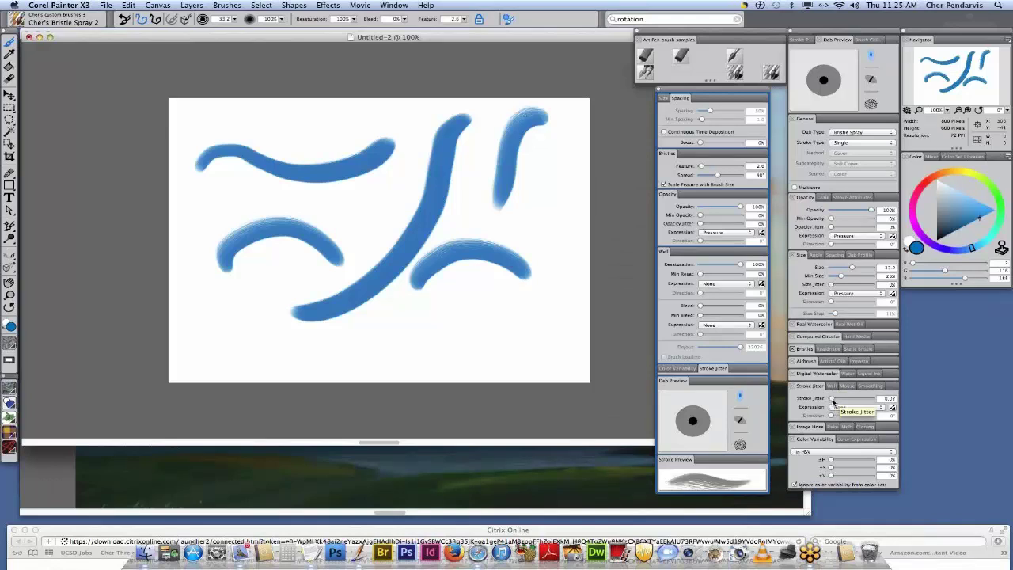
- Set Stroke Jitter to 0.06 with its expression on Rotation, and paint a short curved stroke at the canvas's lower right
left_click_drag(831, 400, 834, 399)
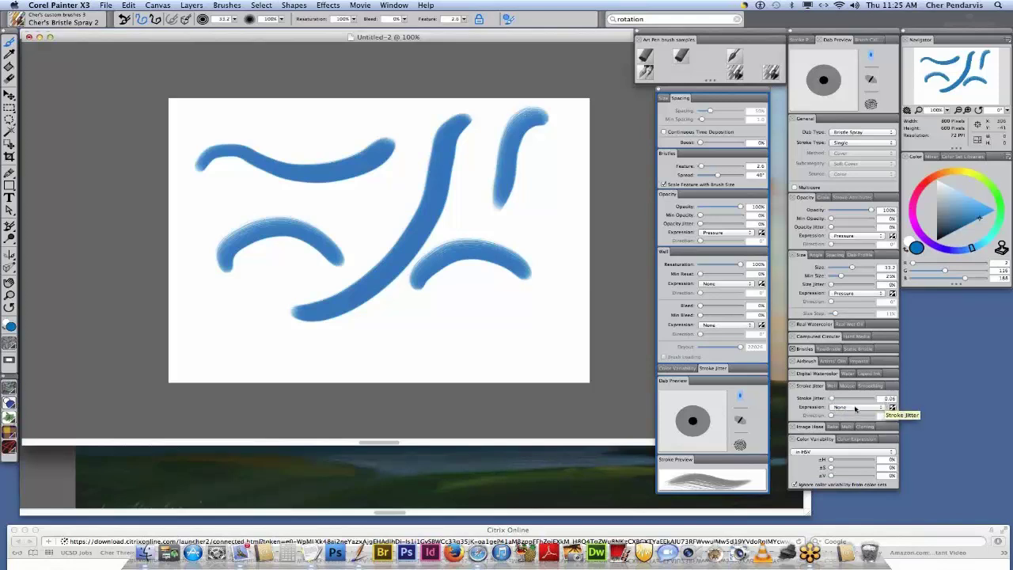
left_click(855, 408)
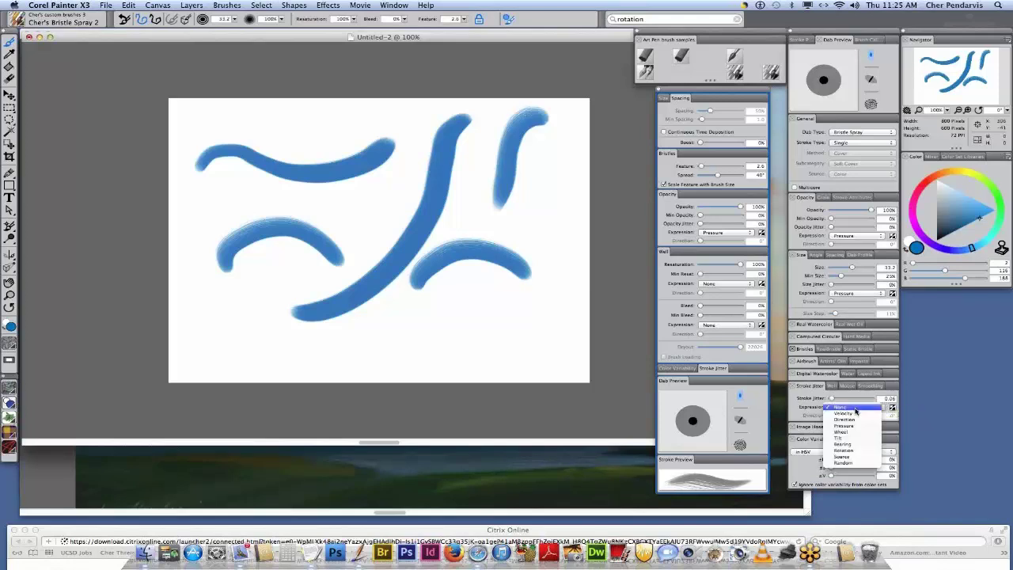
left_click(847, 450)
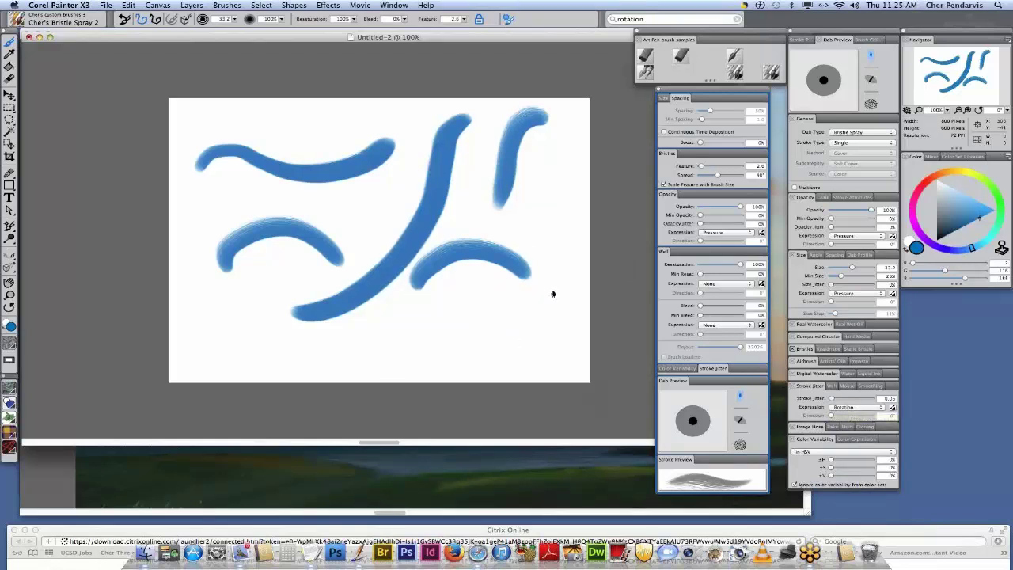
mouse_move(554, 294)
left_mouse_down()
mouse_move(508, 308)
mouse_move(486, 328)
mouse_move(485, 345)
left_mouse_up()
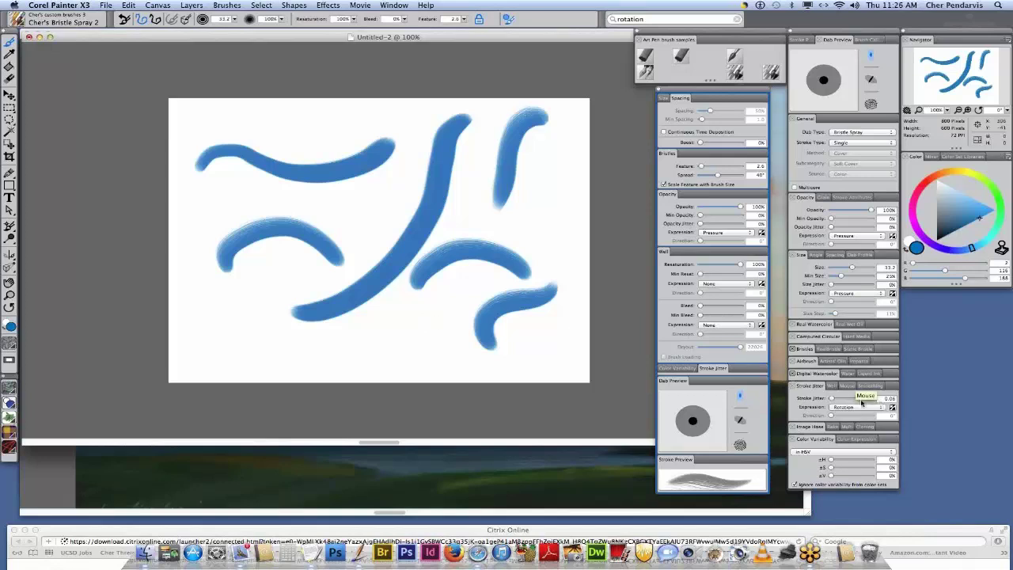
- Raise Stroke Jitter to 0.76 and paint a rough-edged C-shaped stroke at the canvas's lower left
left_click_drag(837, 398, 844, 405)
mouse_move(305, 273)
left_mouse_down()
mouse_move(248, 303)
mouse_move(235, 328)
mouse_move(245, 360)
mouse_move(287, 364)
left_mouse_up()
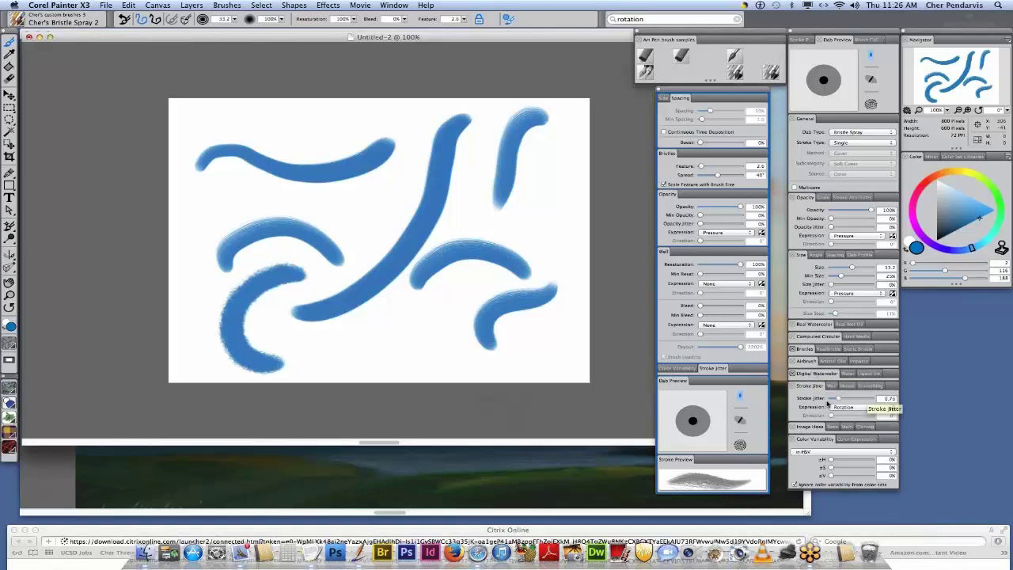
- Reduce Stroke Jitter to 0.19 and paint three short curved strokes along the lower part of the canvas
left_click_drag(838, 401, 834, 402)
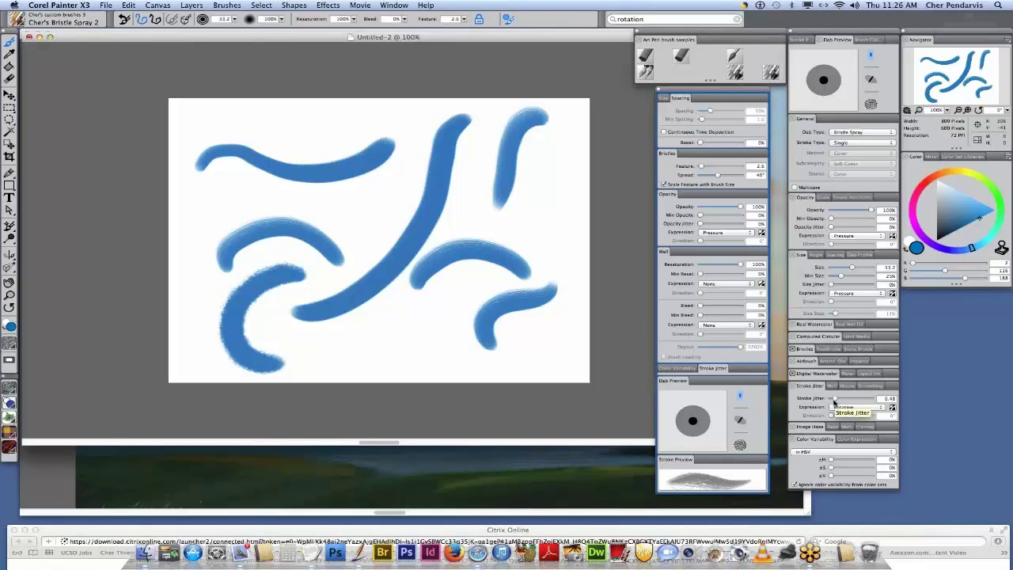
left_click_drag(833, 401, 829, 402)
mouse_move(311, 287)
left_mouse_down()
mouse_move(385, 355)
mouse_move(417, 346)
left_mouse_up()
left_click(399, 309)
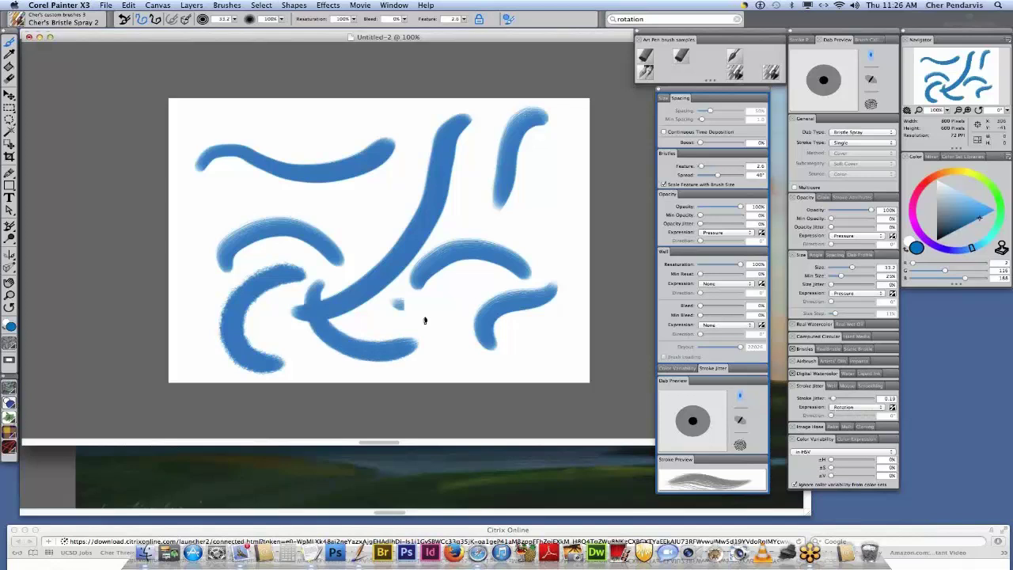
left_click_drag(396, 302, 452, 357)
left_click_drag(454, 292, 560, 347)
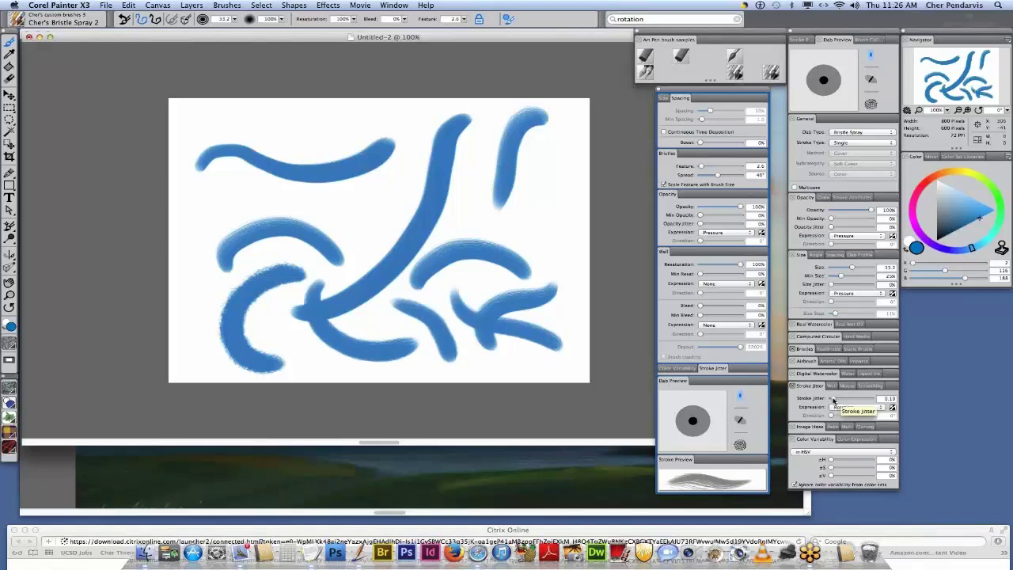
- Set Stroke Jitter to 0.06 and paint several curved test strokes across the upper left half of the canvas
left_click_drag(833, 399, 889, 399)
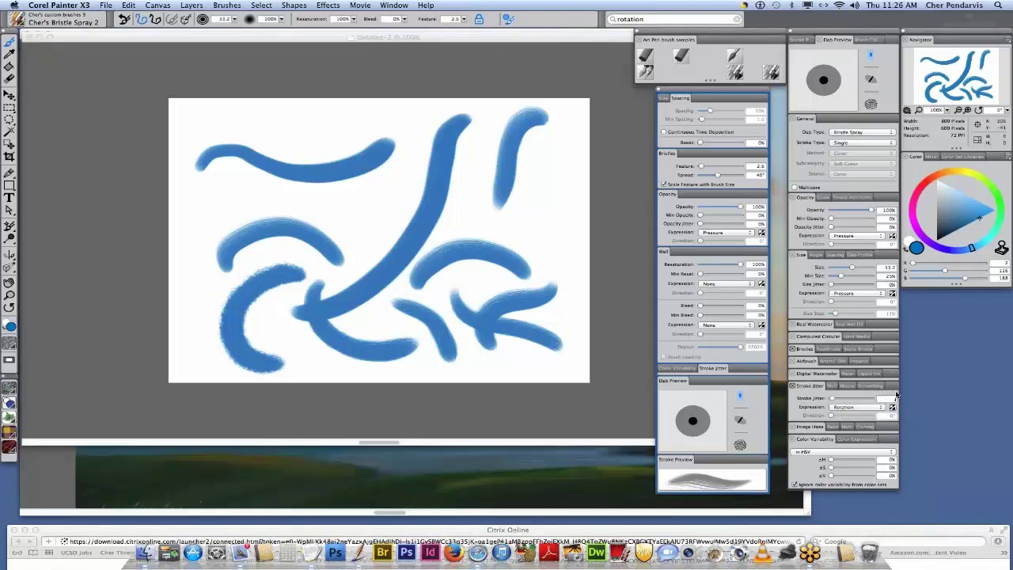
left_click(353, 131)
mouse_move(350, 119)
left_mouse_down()
mouse_move(401, 215)
mouse_move(392, 236)
left_mouse_up()
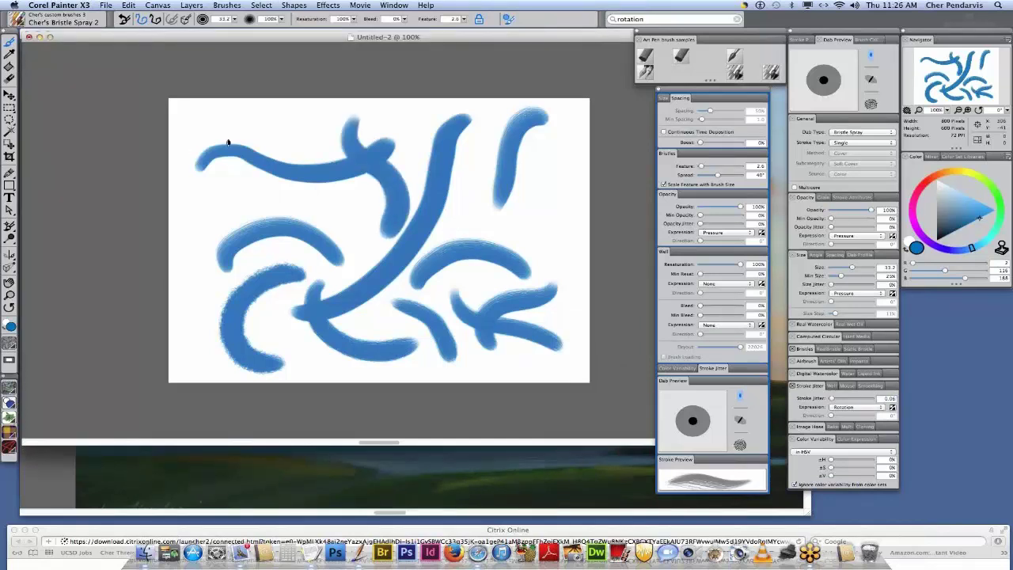
mouse_move(176, 149)
left_mouse_down()
mouse_move(216, 121)
mouse_move(278, 124)
mouse_move(307, 145)
mouse_move(305, 171)
mouse_move(332, 113)
mouse_move(333, 128)
mouse_move(261, 172)
mouse_move(233, 220)
left_mouse_up()
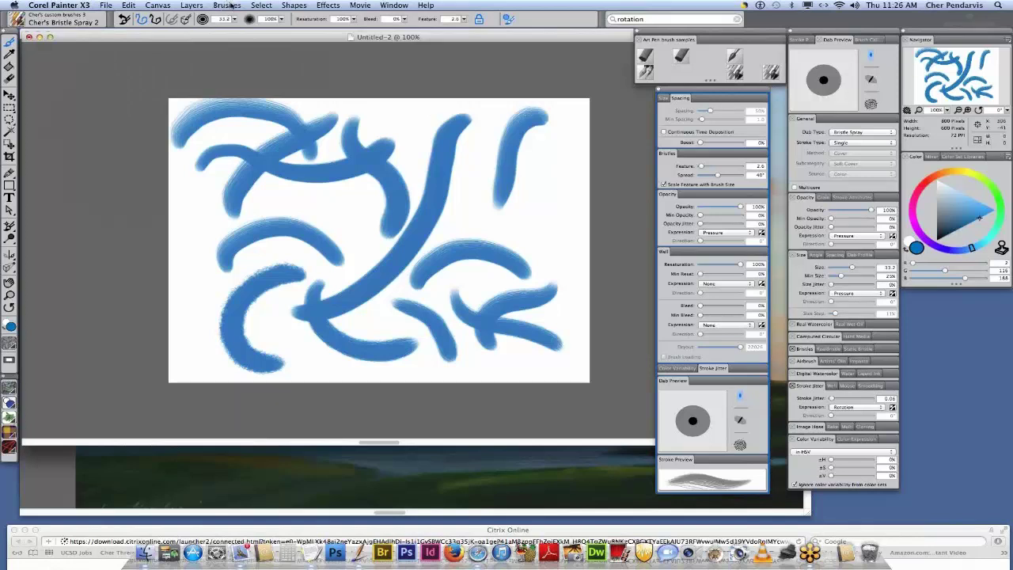
- Replace the brush's default variant with the current settings, and paint a straight horizontal stroke and a straight vertical one on the canvas
left_click(229, 7)
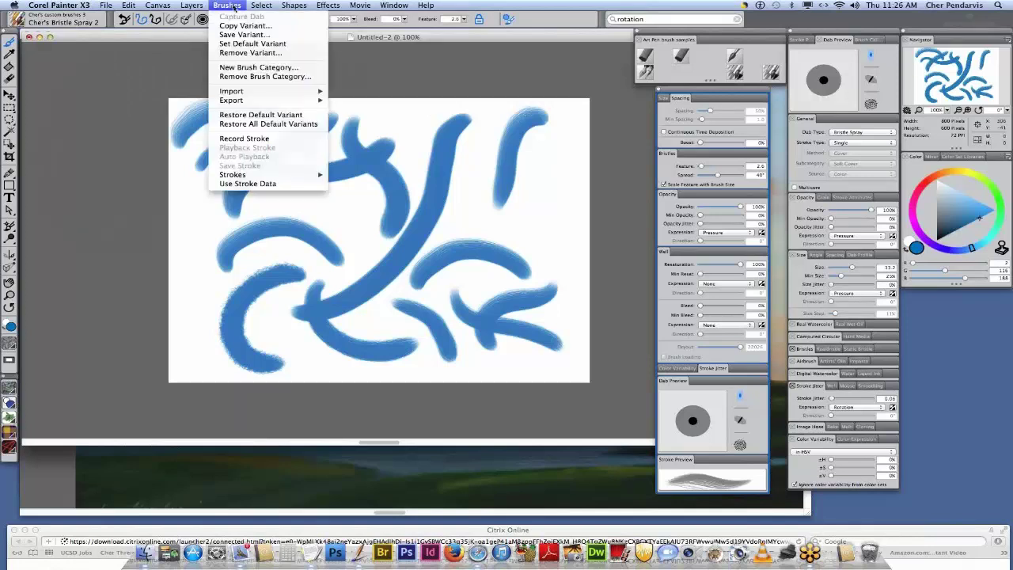
left_click(244, 46)
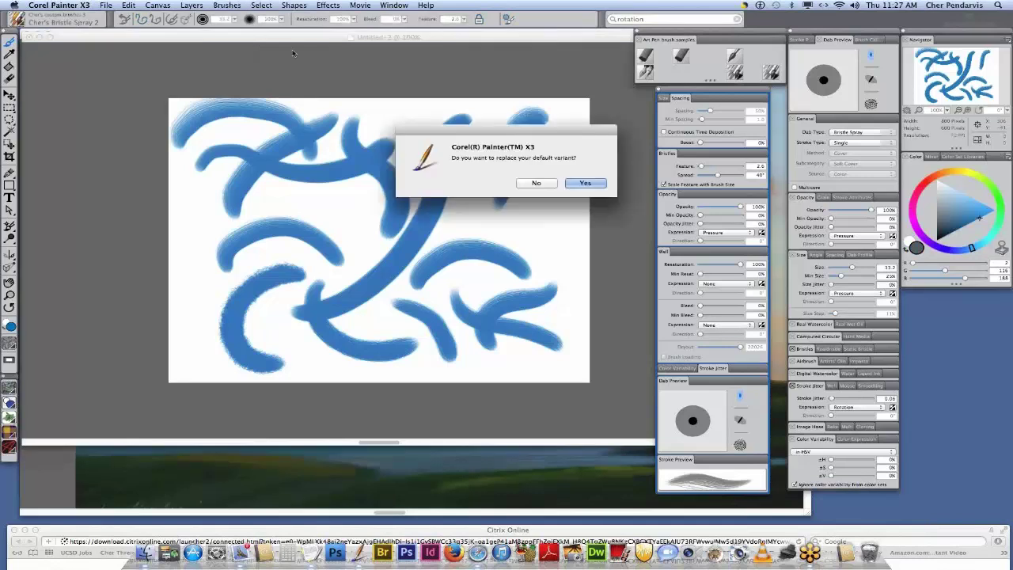
left_click(584, 183)
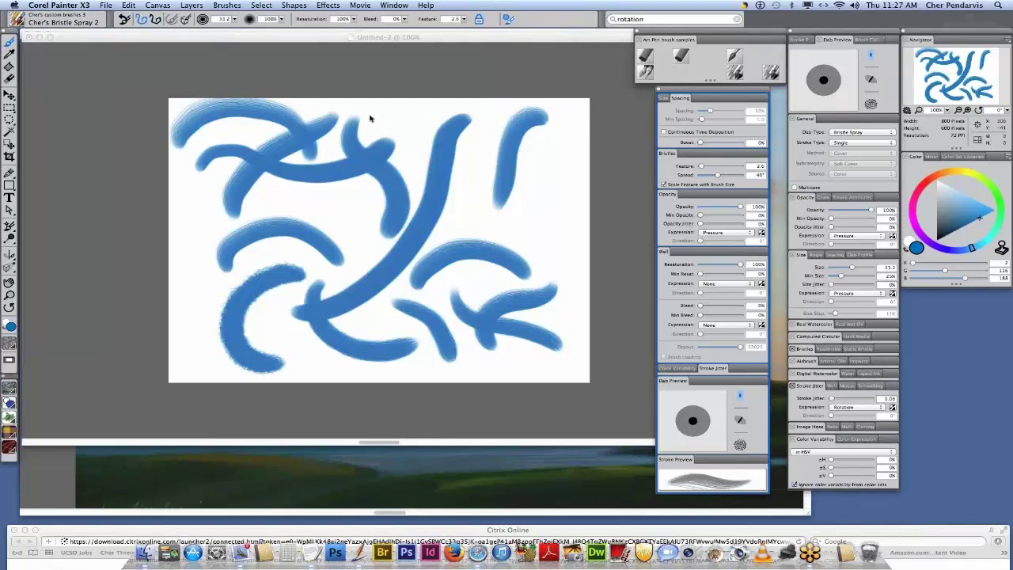
left_click_drag(373, 118, 591, 119)
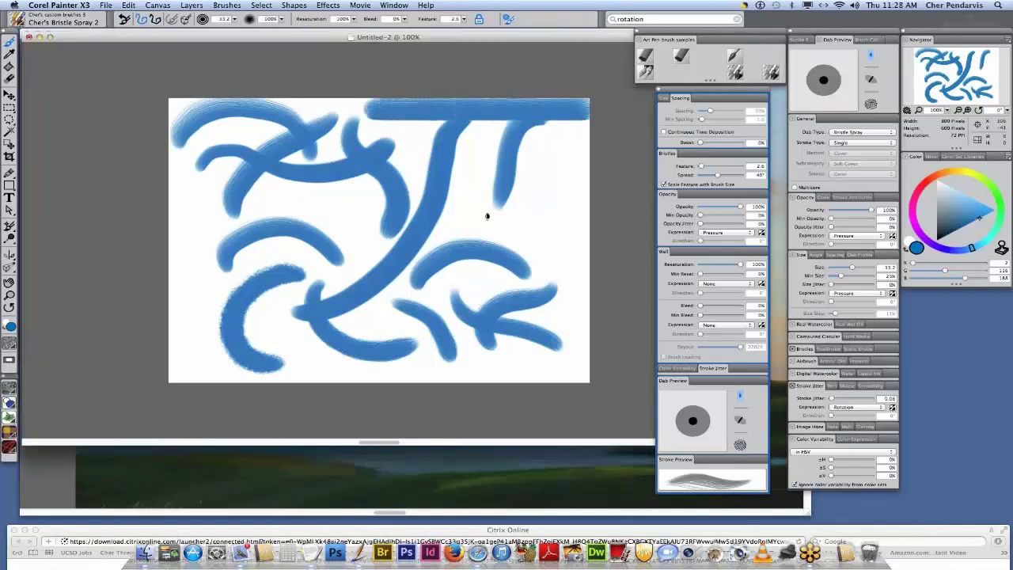
left_click_drag(558, 151, 560, 323)
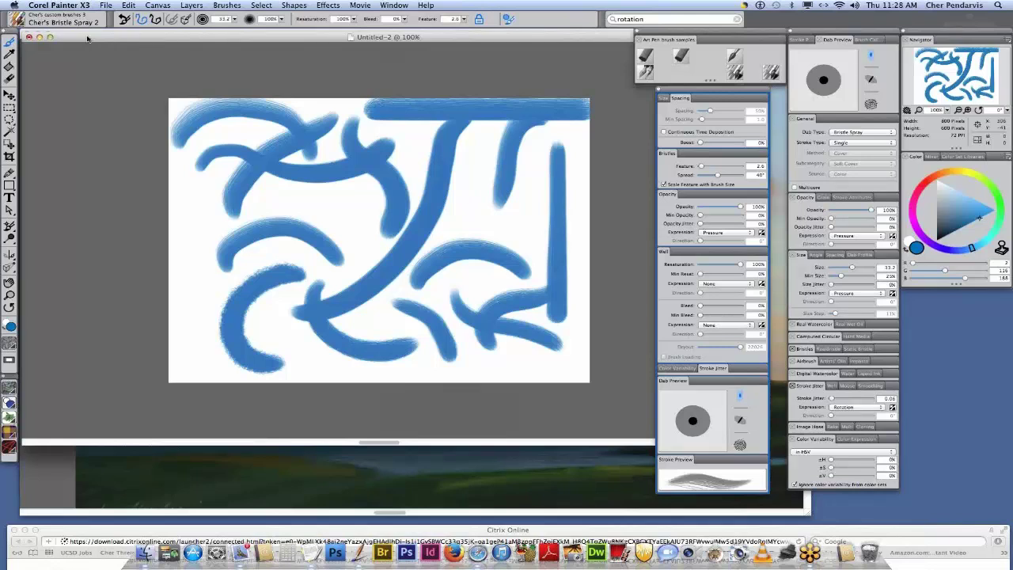
- Choose the Oily Bristle variant from the Oils brush category
left_click(22, 23)
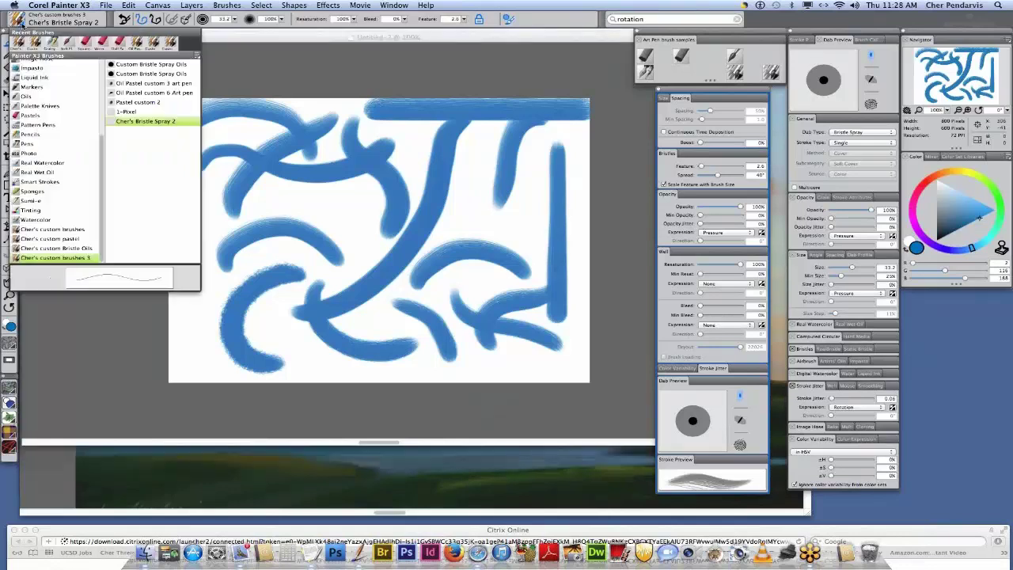
left_click(26, 96)
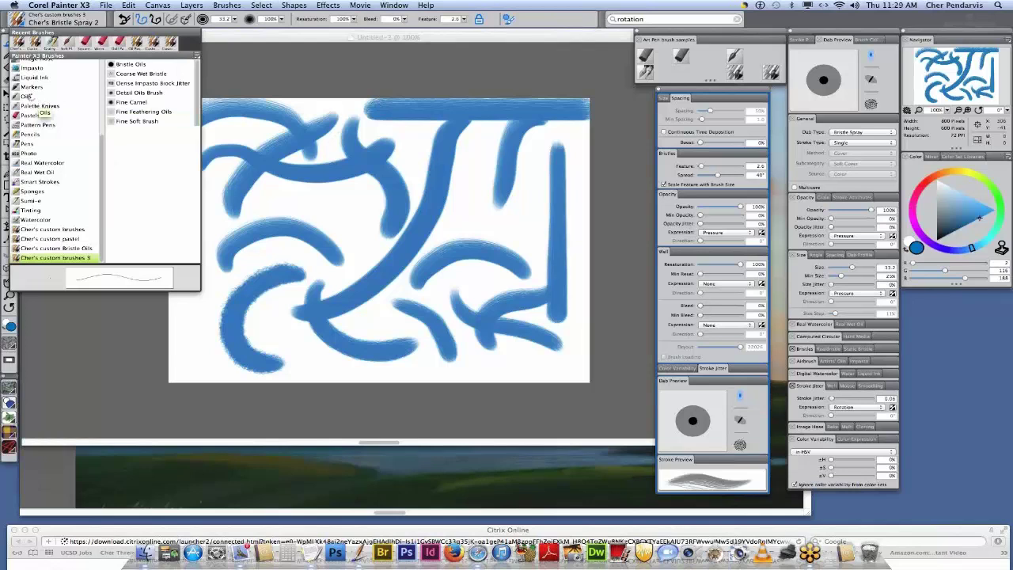
left_click(36, 97)
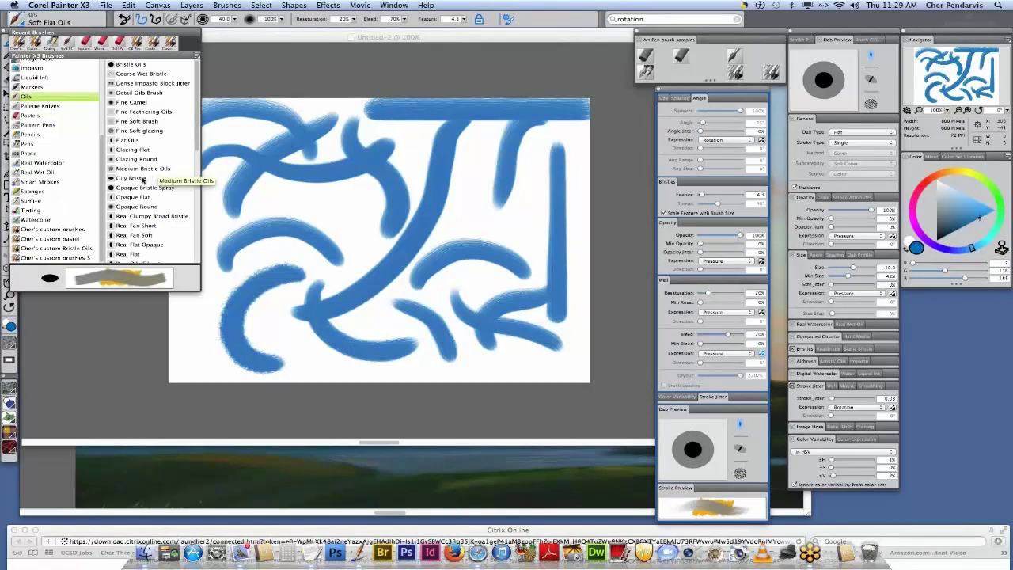
left_click(231, 160)
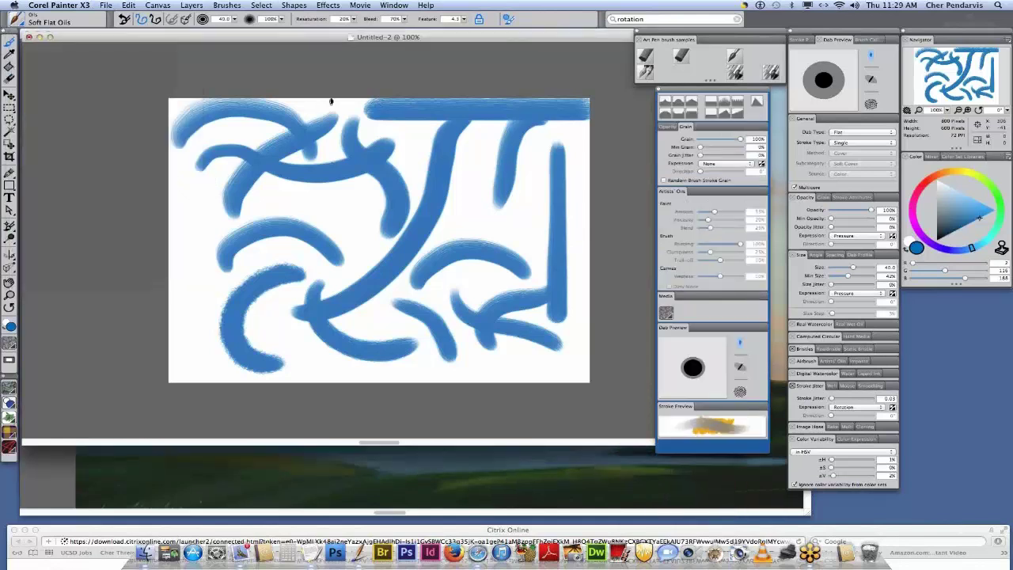
- Clear the whole canvas and paint a few short, broad blue strokes at its upper left
key("super+a")
key("BackSpace")
mouse_move(218, 125)
left_mouse_down()
mouse_move(225, 170)
mouse_move(247, 176)
left_mouse_up()
mouse_move(262, 124)
left_mouse_down()
mouse_move(277, 173)
mouse_move(293, 179)
left_mouse_up()
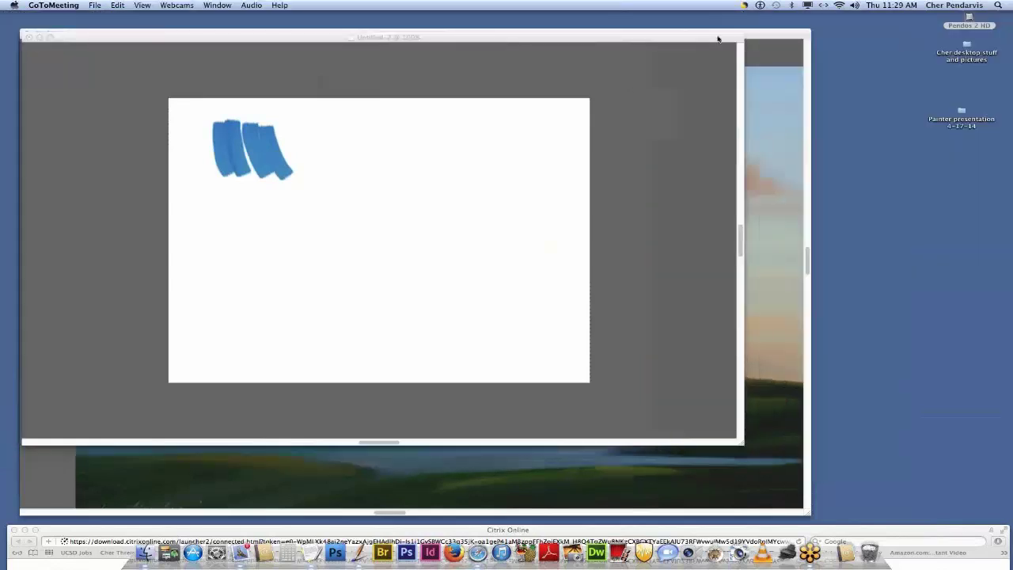
- Switch back to Corel Painter and paint a short magenta patch over the end of the blue strokes
left_click(718, 38)
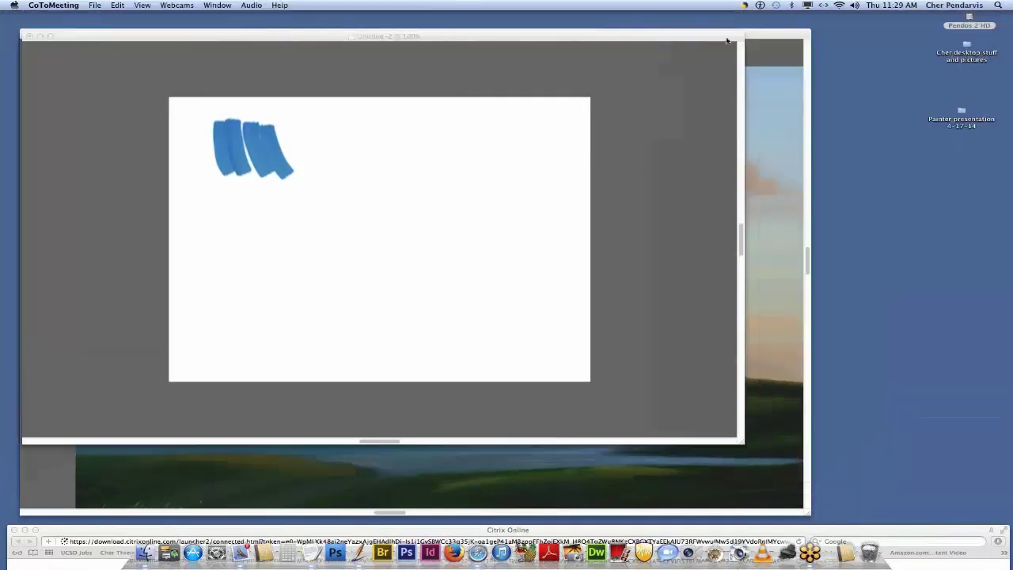
left_click(726, 40)
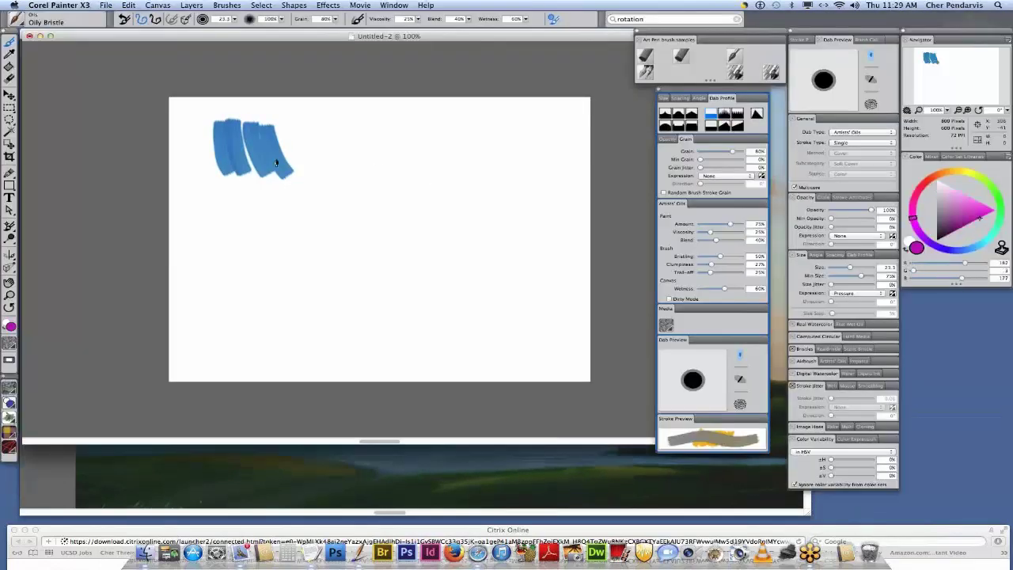
mouse_move(276, 162)
left_mouse_down()
mouse_move(286, 144)
mouse_move(282, 168)
mouse_move(299, 157)
left_mouse_up()
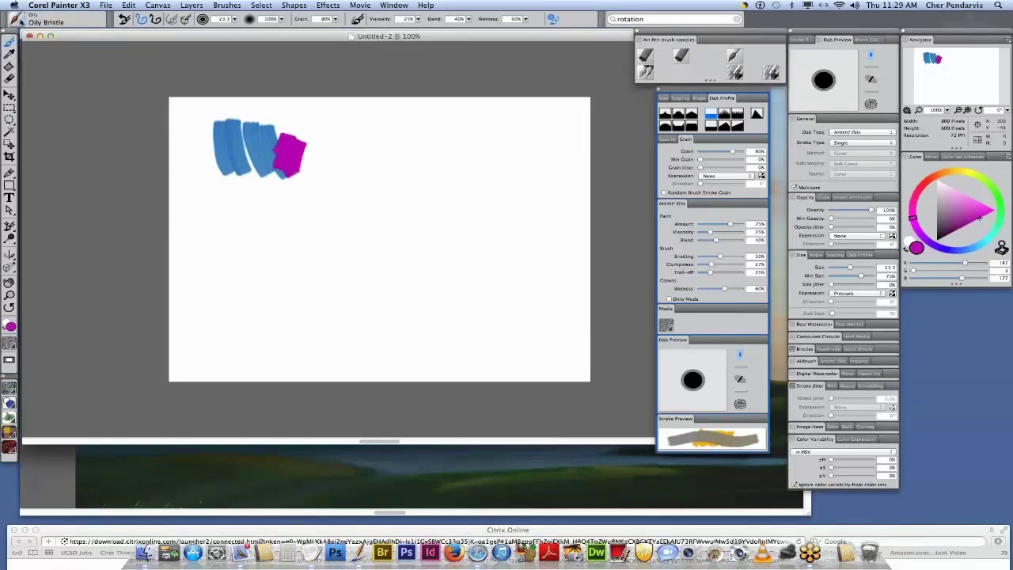
- Choose the Opaque Round oils variant and paint a bristly magenta patch below the blue strokes
left_click(19, 23)
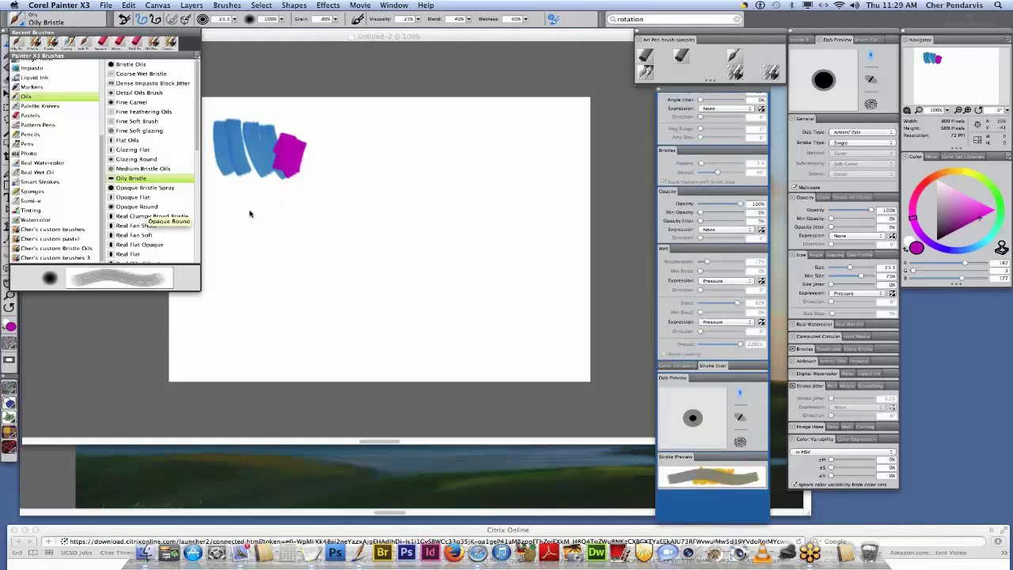
left_click_drag(249, 214, 283, 229)
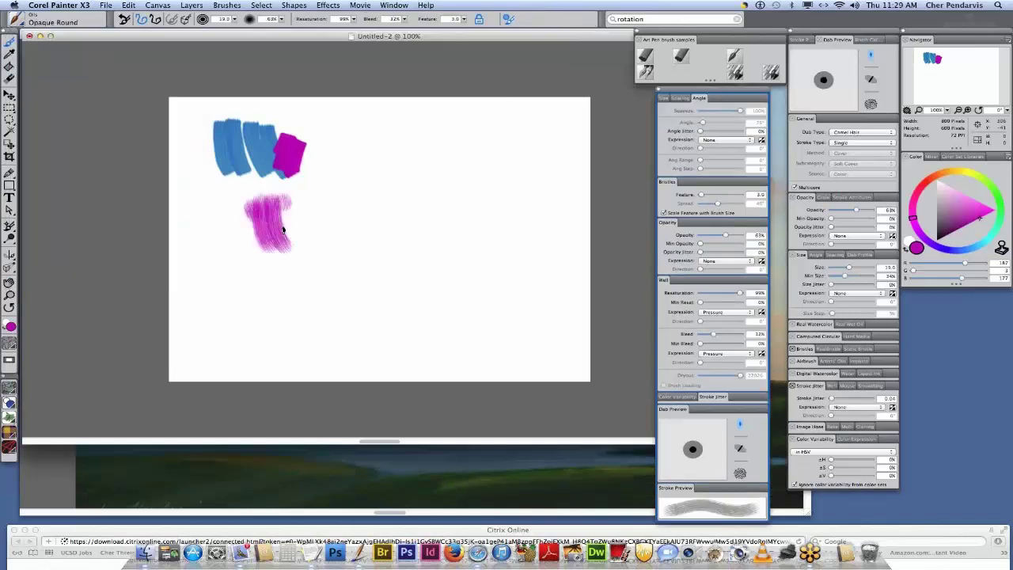
- Choose the Fine Camel oils variant and paint several thin, slanted magenta strokes beside the existing patches
left_click(39, 20)
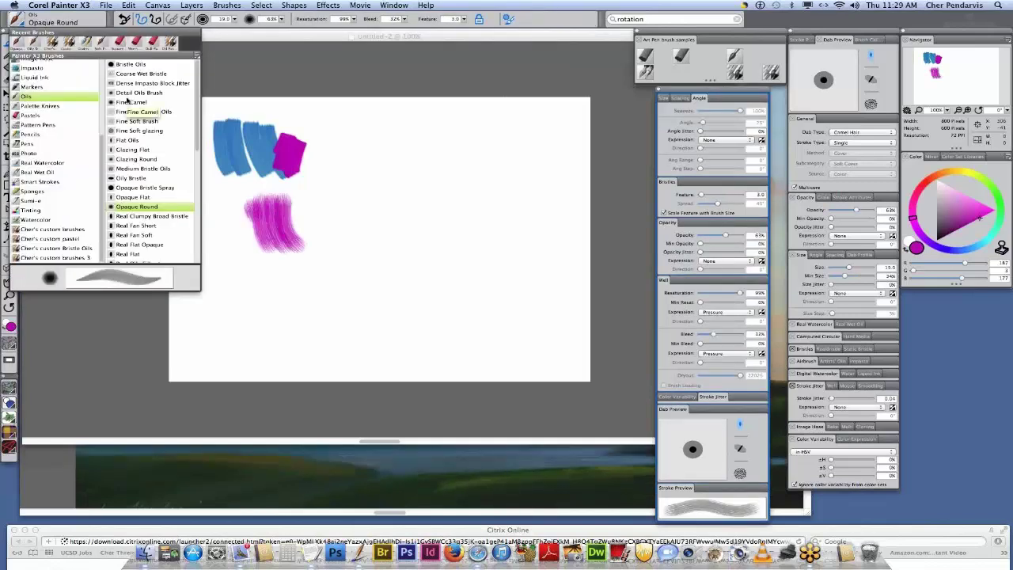
left_click(142, 107)
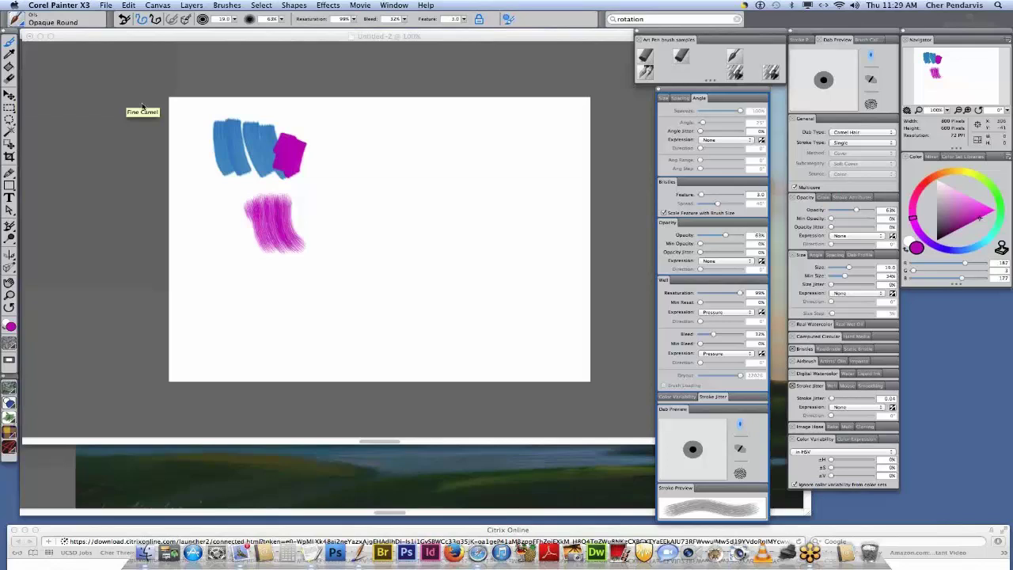
mouse_move(333, 182)
left_mouse_down()
mouse_move(389, 140)
mouse_move(365, 197)
left_mouse_up()
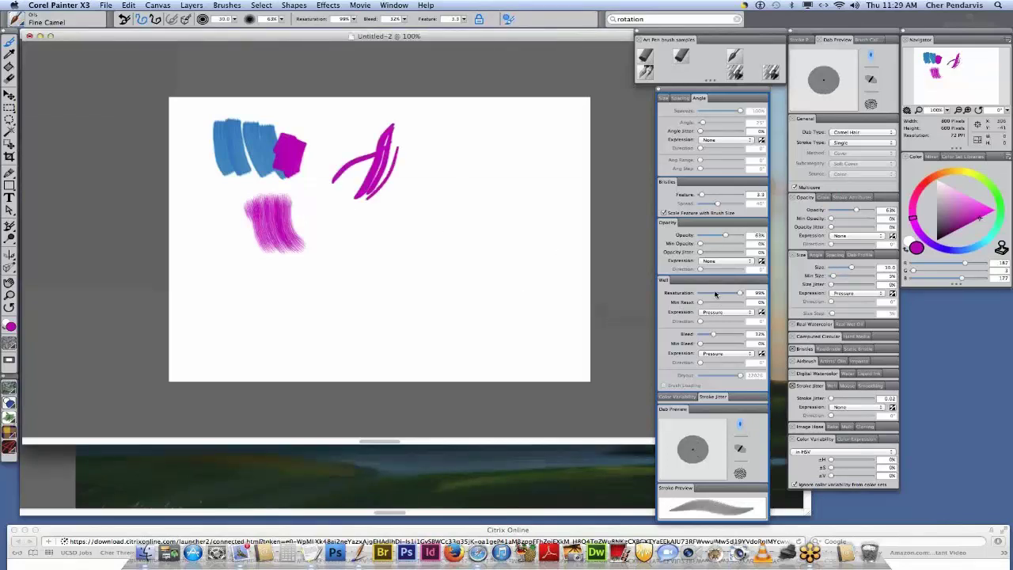
- Lower the Fine Camel brush's Resaturation to 24% and paint two soft magenta strokes beside the thin ones
left_click_drag(740, 292, 709, 295)
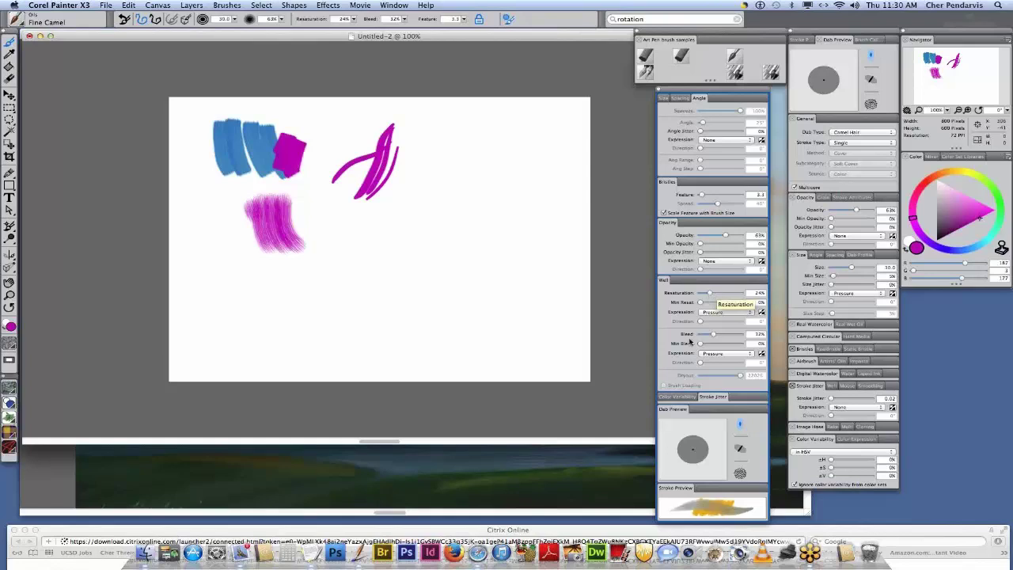
mouse_move(403, 127)
left_mouse_down()
mouse_move(389, 214)
mouse_move(416, 141)
mouse_move(427, 210)
left_mouse_up()
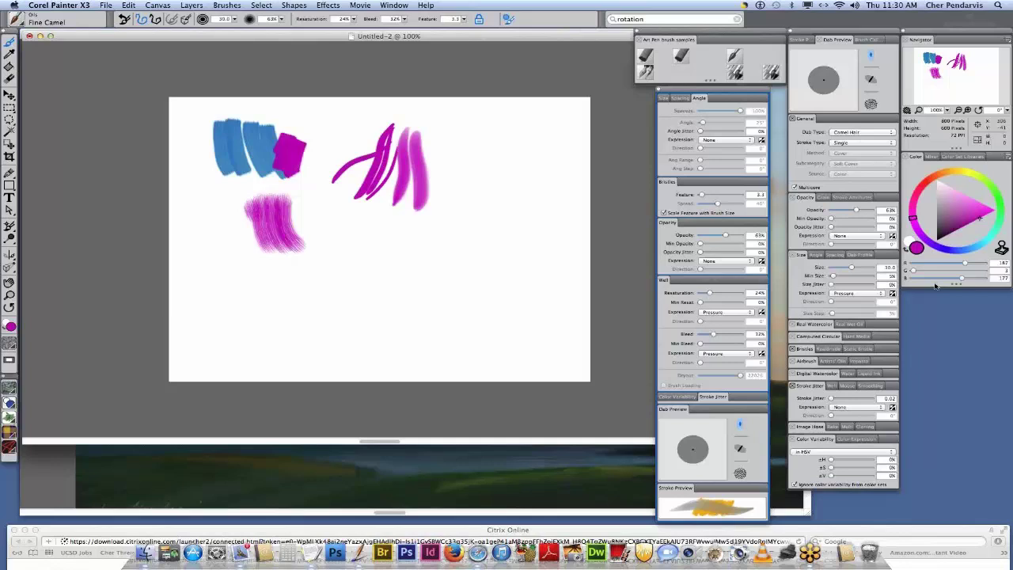
key("super+Tab")
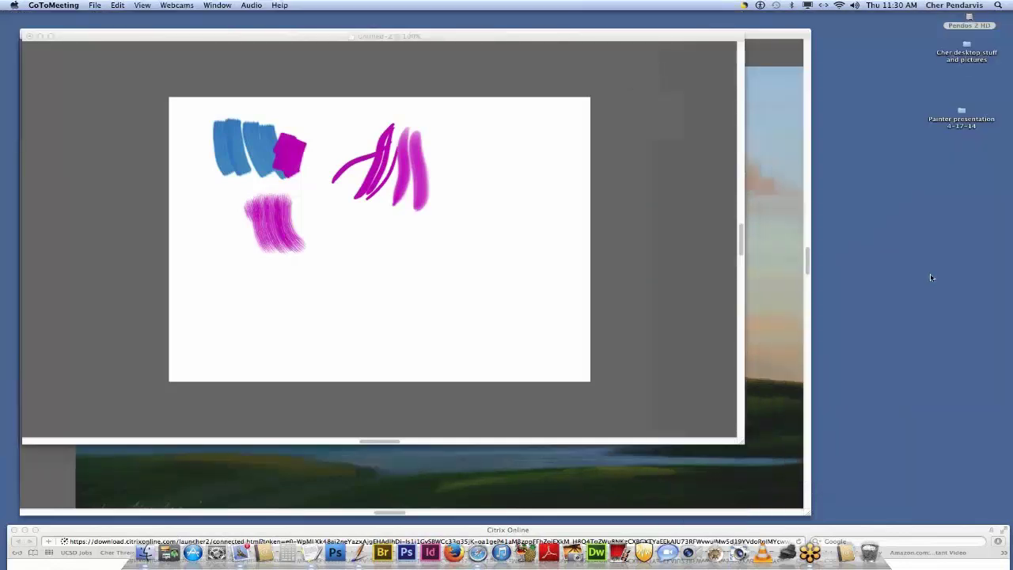
left_click(704, 38)
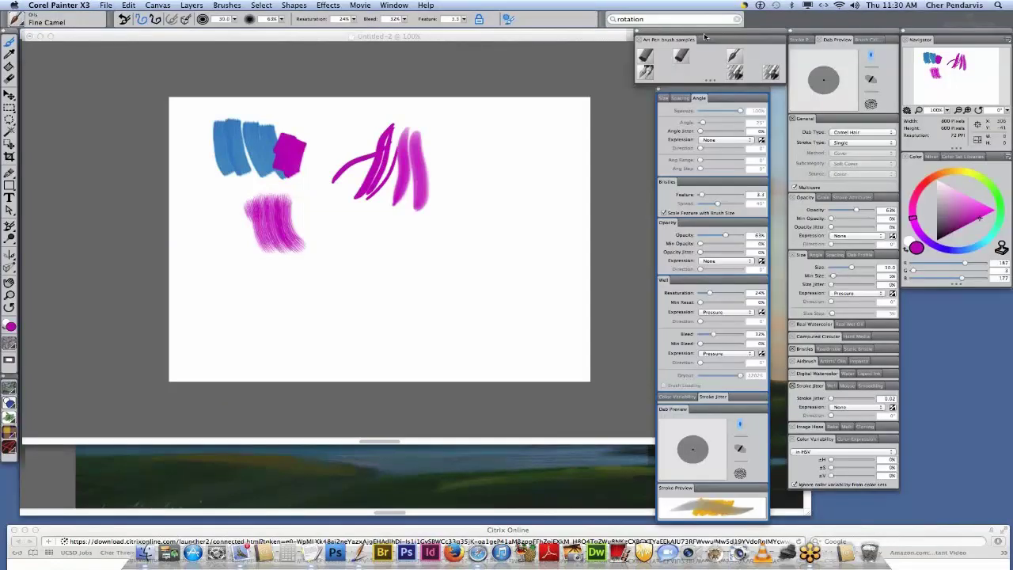
- Show the Well settings and set Bleed to 70% with its Pressure expression inverted
left_click(835, 387)
left_click_drag(713, 334, 732, 336)
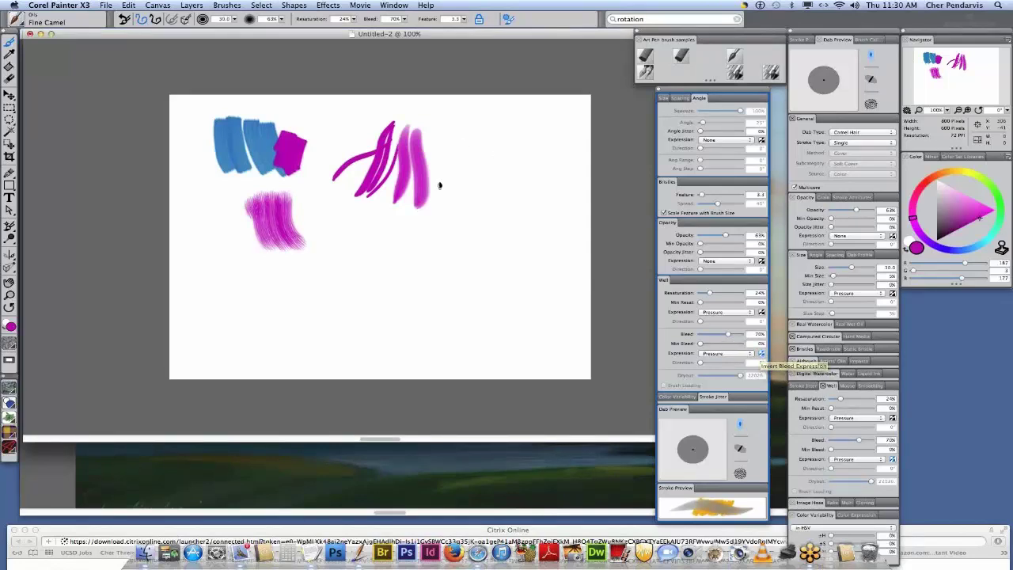
- Change the colour to blue, paint blending strokes over the edge of the last magenta stroke, and add a short stroke below it
left_click_drag(967, 251, 974, 248)
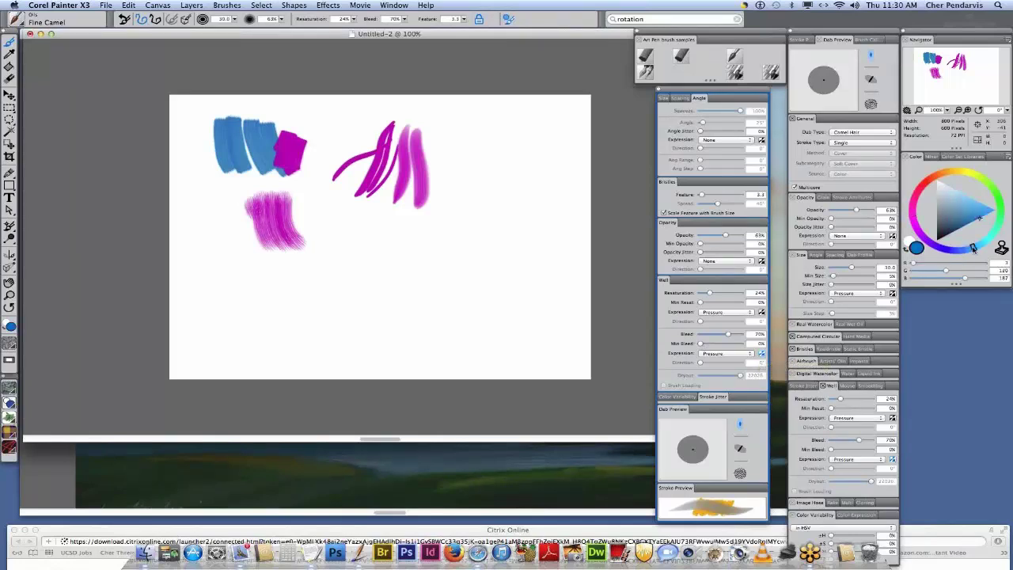
mouse_move(435, 154)
left_mouse_down()
mouse_move(425, 188)
mouse_move(444, 164)
mouse_move(424, 199)
mouse_move(444, 174)
mouse_move(420, 173)
mouse_move(421, 139)
left_mouse_up()
left_click_drag(424, 213, 451, 251)
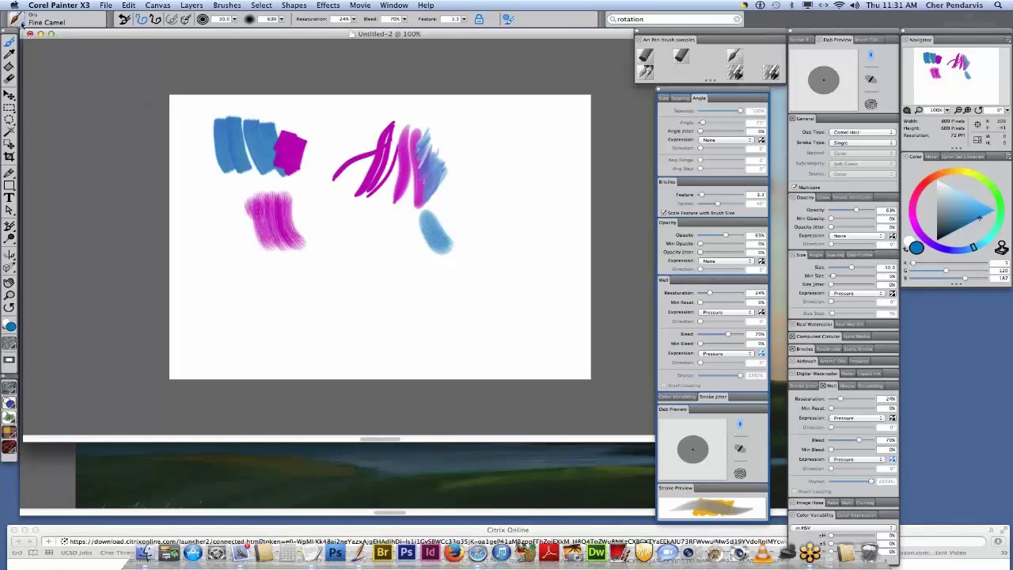
- Choose the Real Oils Smeary variant and paint a broad, curved blue stroke in the right part of the canvas
left_click(21, 23)
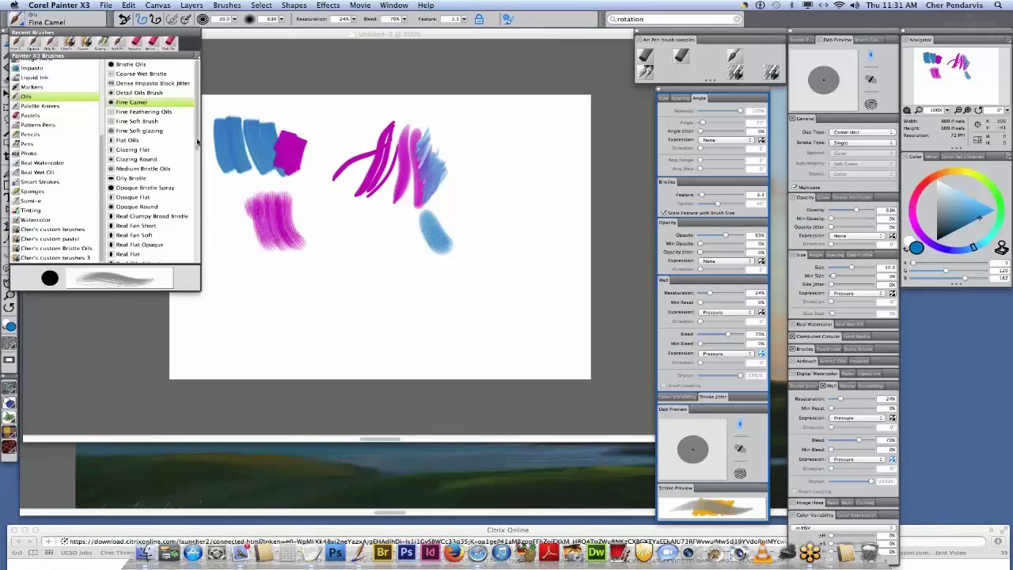
scroll(197, 142, "down", 1)
scroll(198, 143, "down", 1)
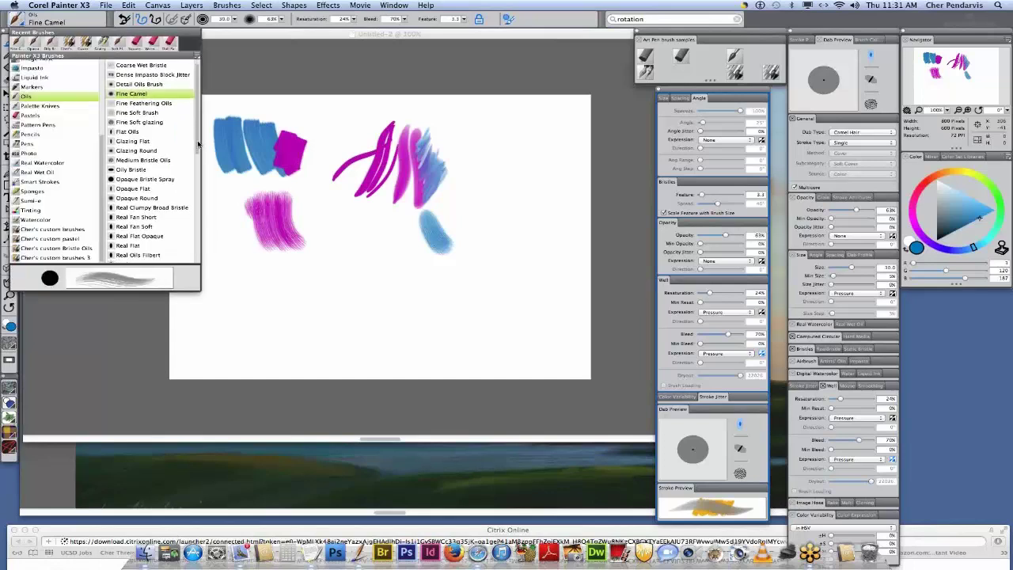
scroll(198, 143, "down", 5)
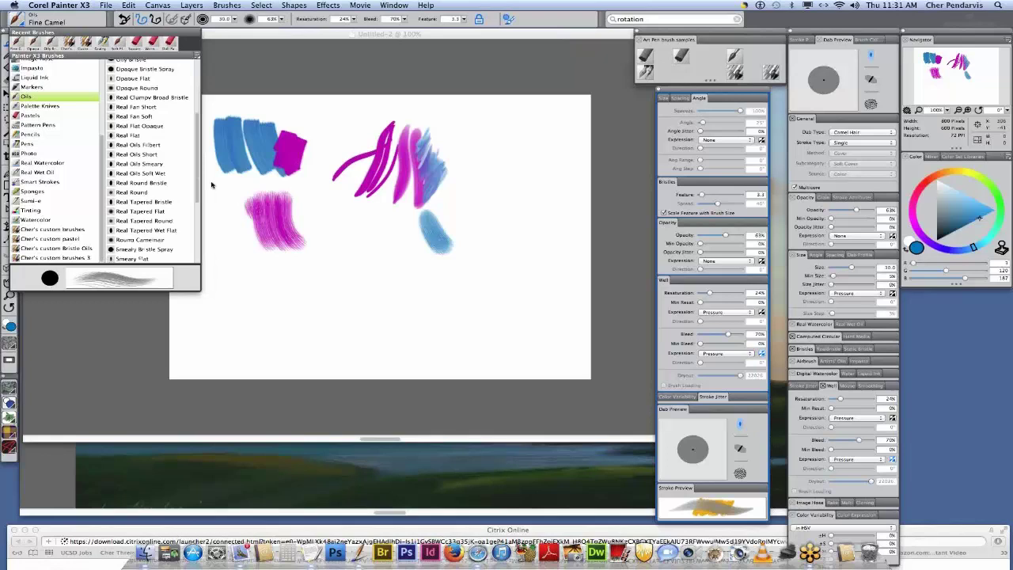
scroll(181, 136, "up", 1)
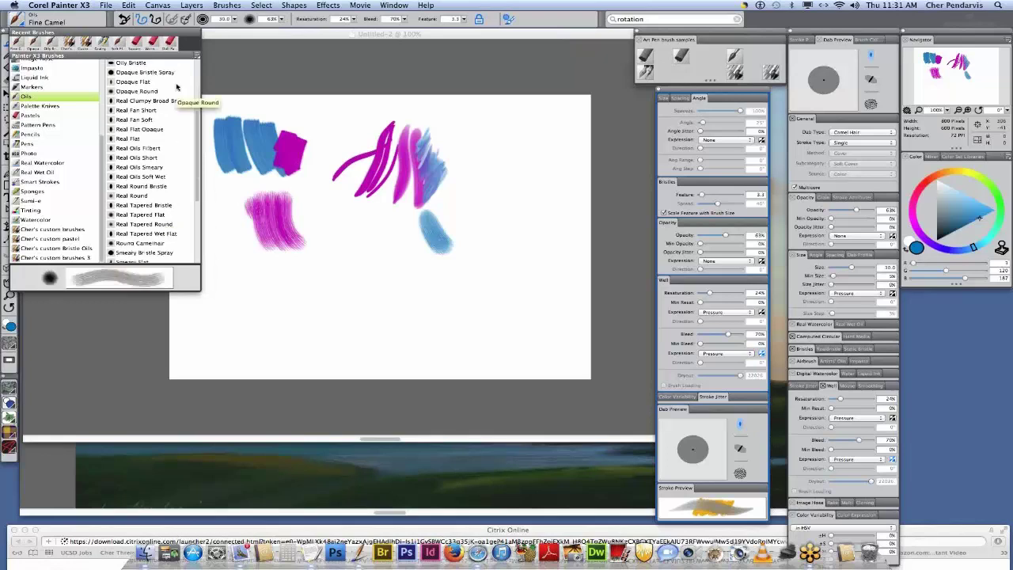
left_click(142, 158)
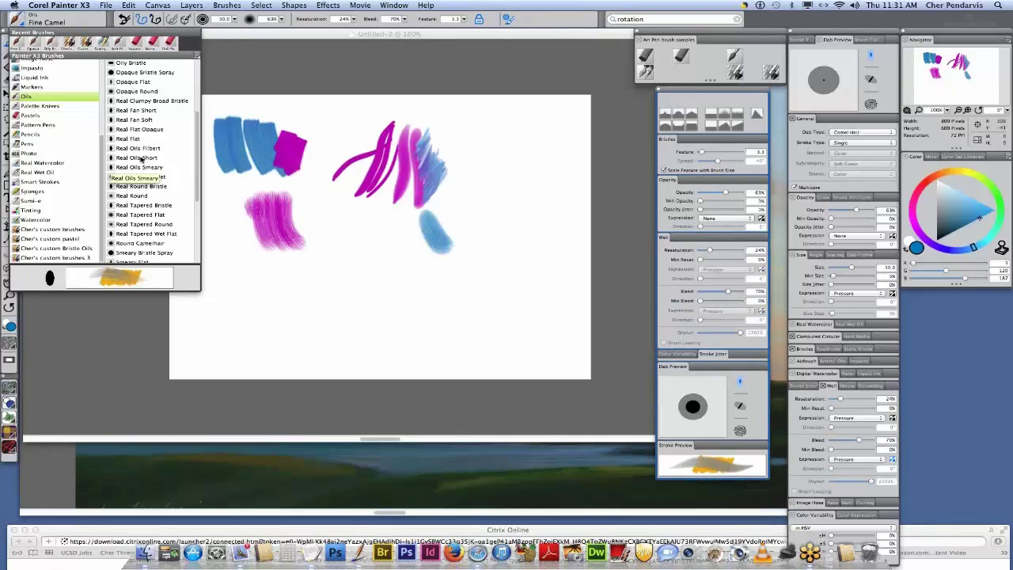
left_click(142, 159)
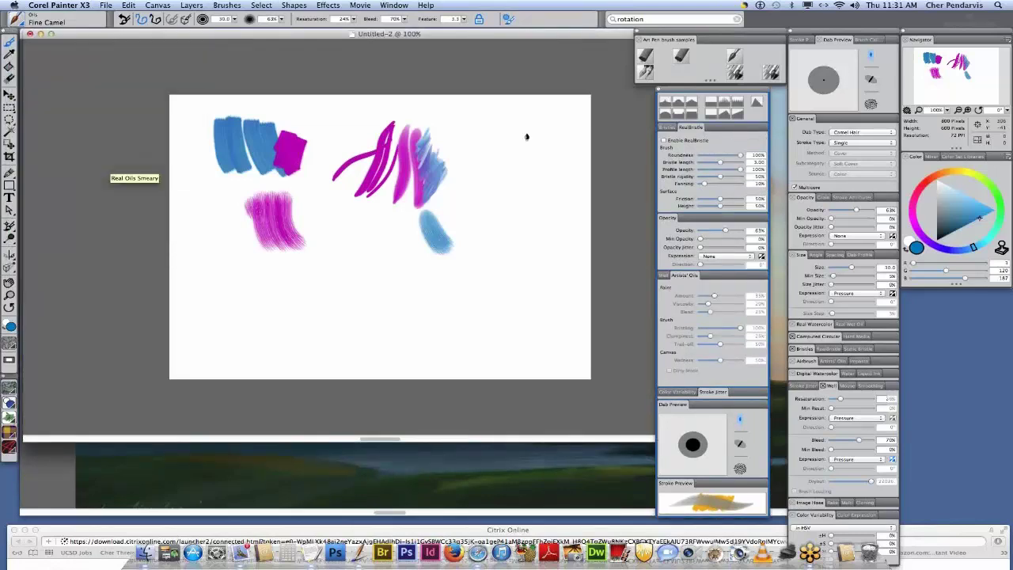
left_click_drag(527, 137, 475, 252)
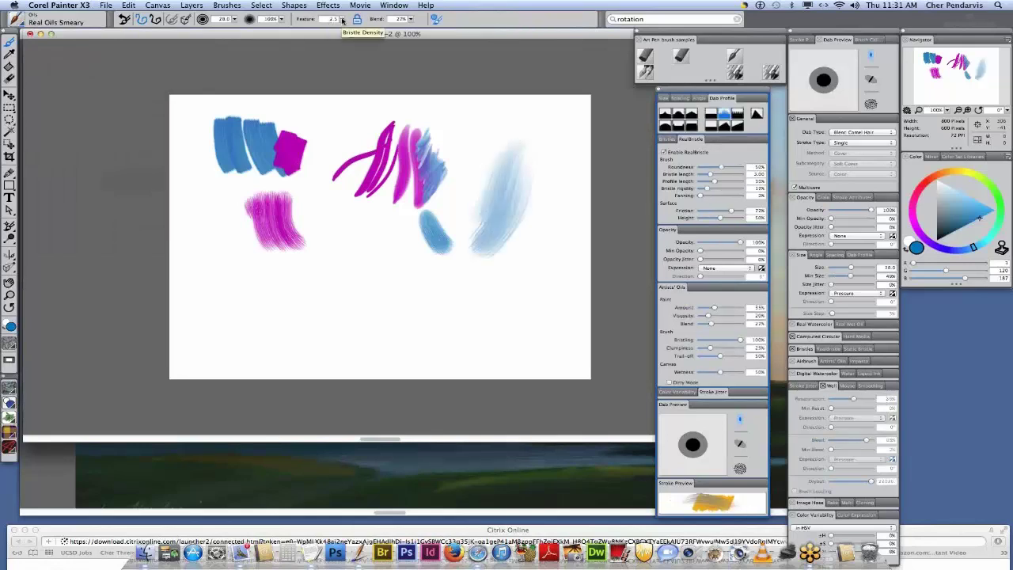
- Adjust the Real Oils Smeary brush's Feature value, change the colour to magenta, and paint over the lower end of the broad blue stroke
left_click(342, 19)
left_click_drag(342, 19, 295, 29)
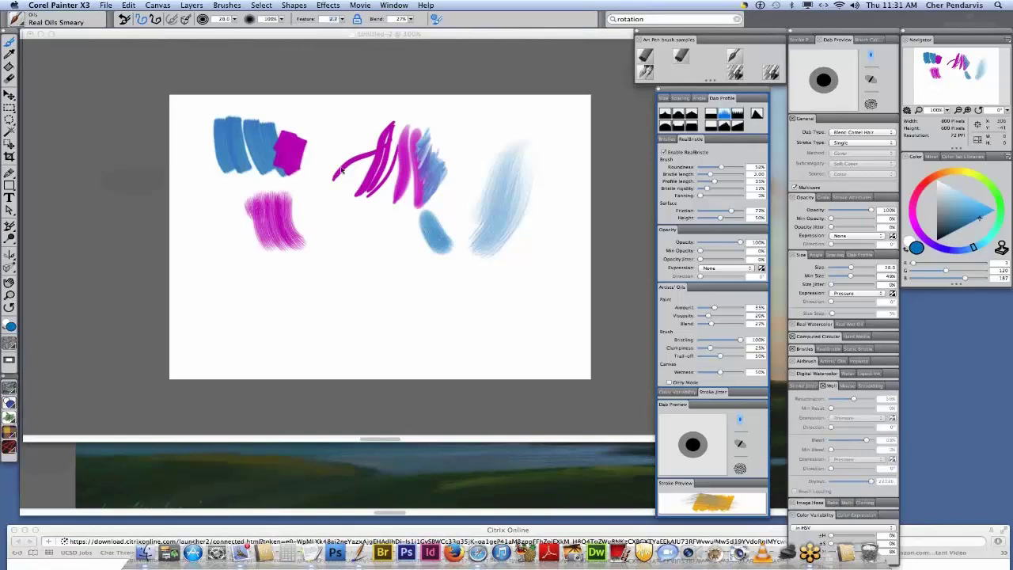
left_click(913, 221)
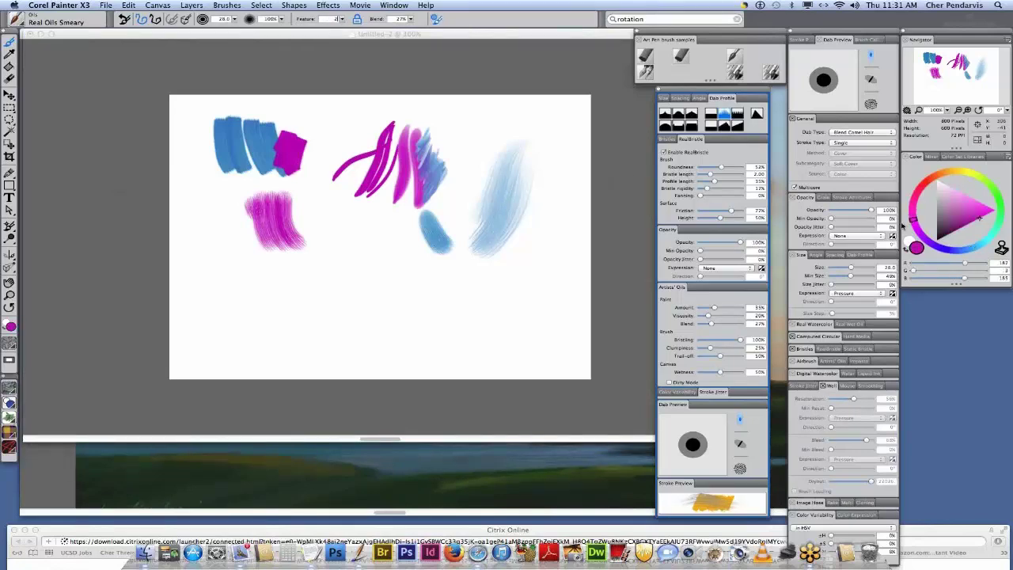
mouse_move(510, 214)
left_mouse_down()
mouse_move(493, 262)
mouse_move(507, 222)
mouse_move(468, 281)
mouse_move(486, 230)
mouse_move(466, 269)
mouse_move(495, 209)
mouse_move(506, 208)
mouse_move(488, 290)
left_mouse_up()
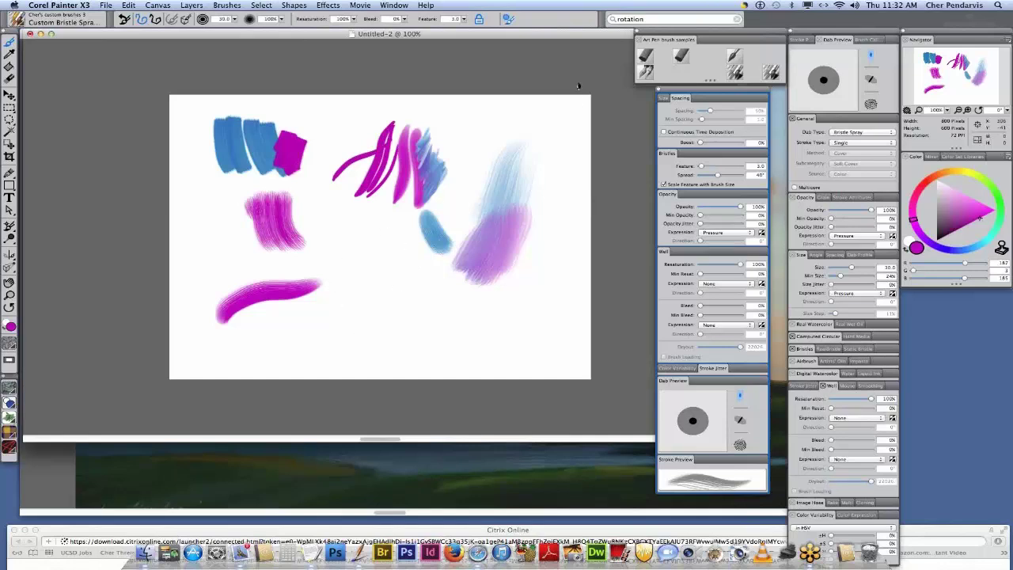
- Bring the Lennox seascape painting to the front and view it at 75%
left_click(442, 513)
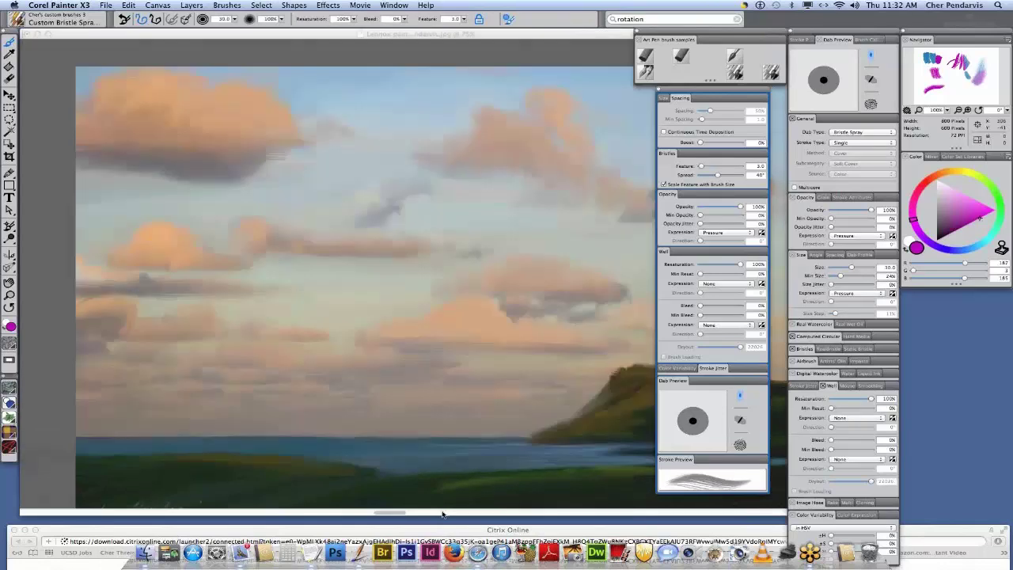
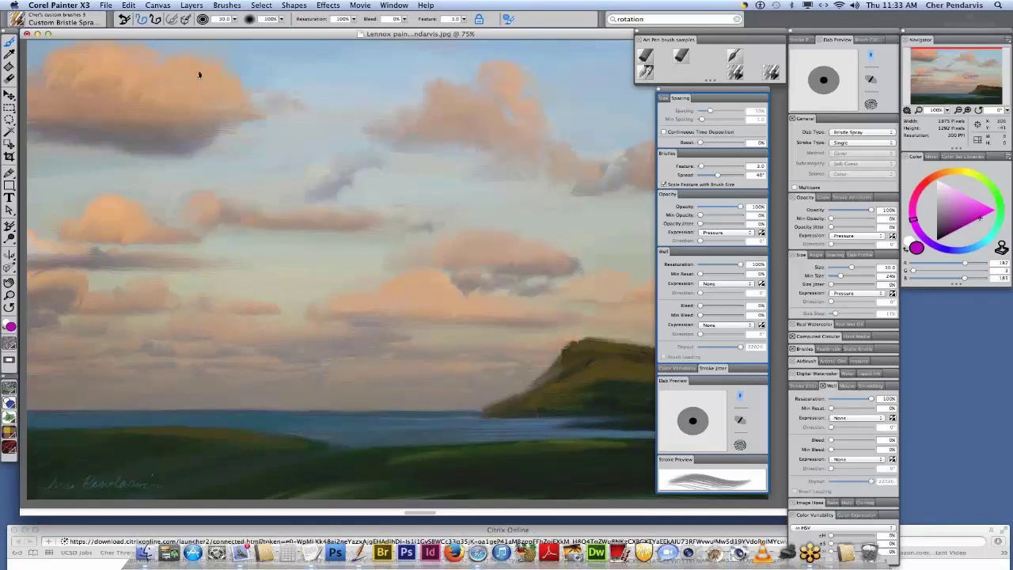
left_click(106, 5)
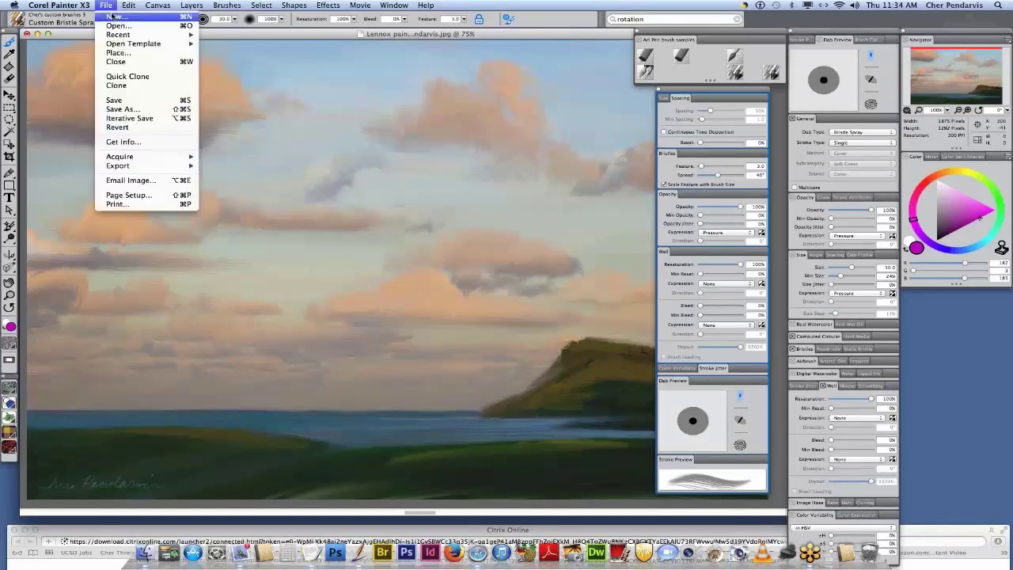
left_click(115, 15)
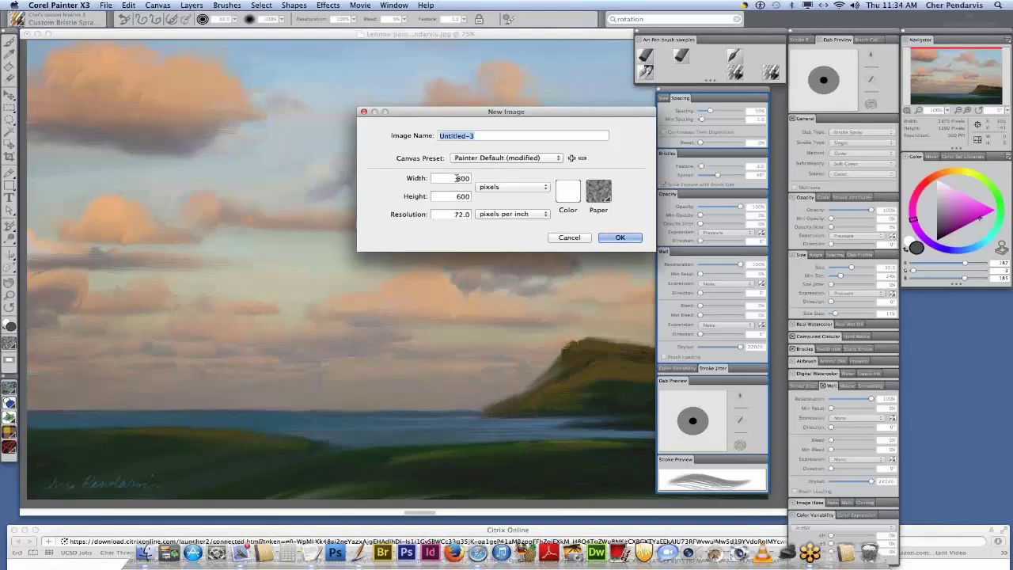
left_click(500, 188)
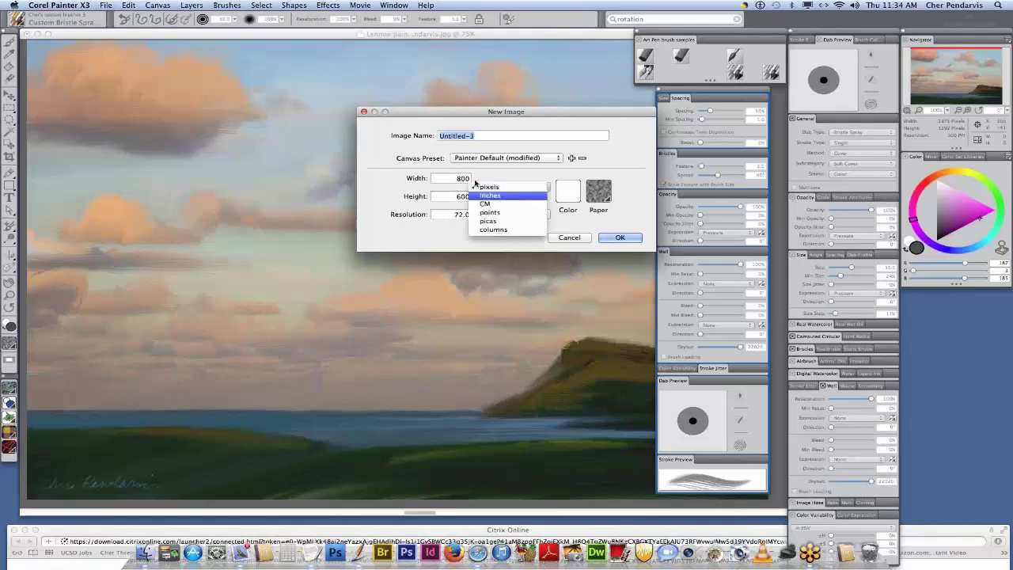
left_click(479, 189)
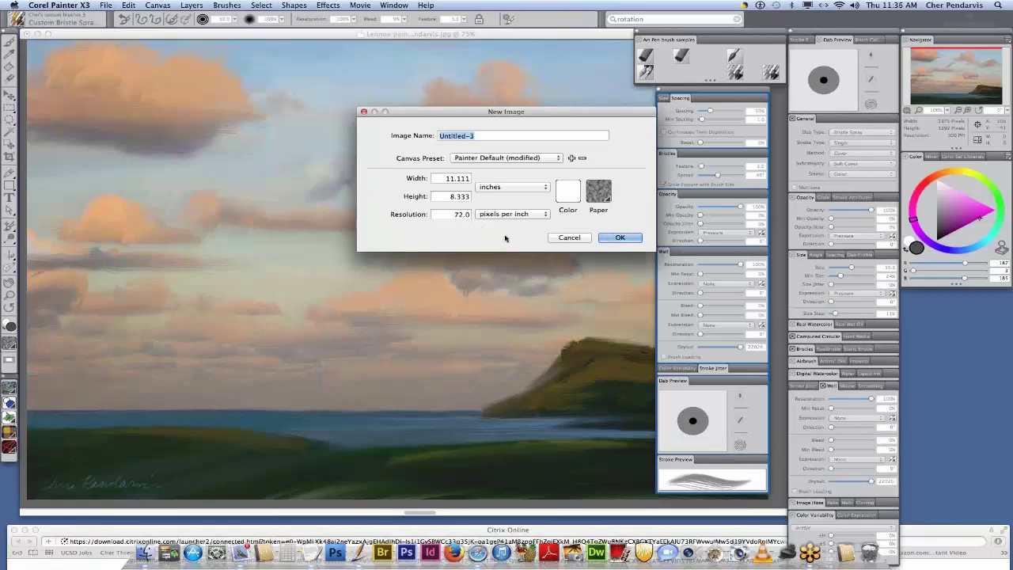
left_click(578, 237)
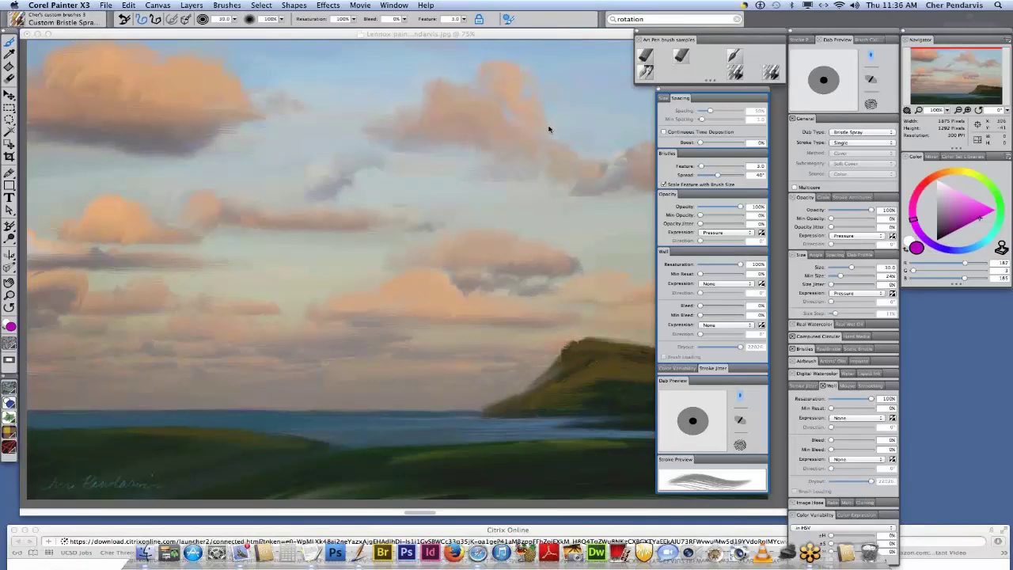
- Show the whole Agave Seaview painting in an enlarged window, and examine the Floating Orchid painting at 75%
left_click(396, 6)
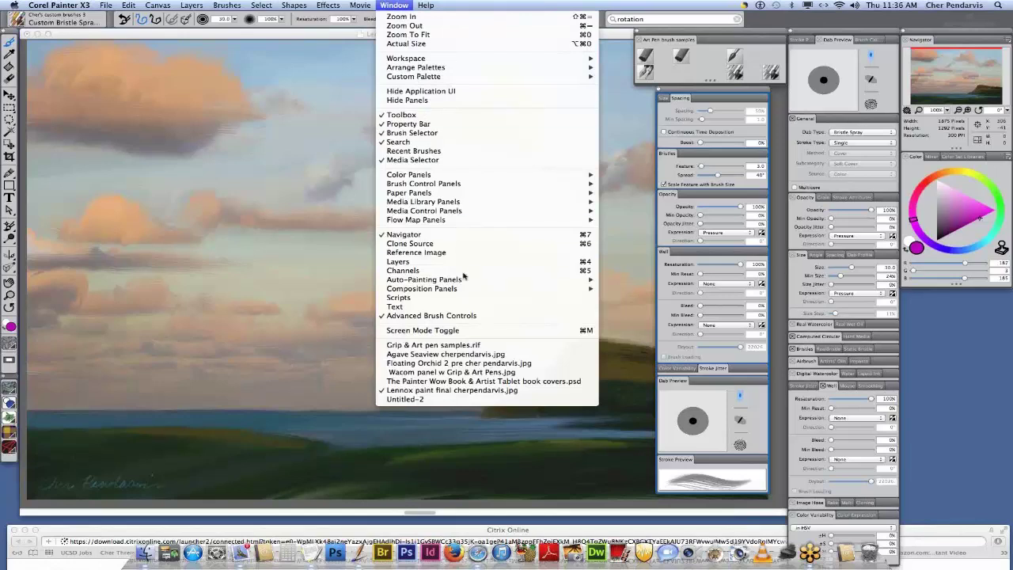
left_click(467, 355)
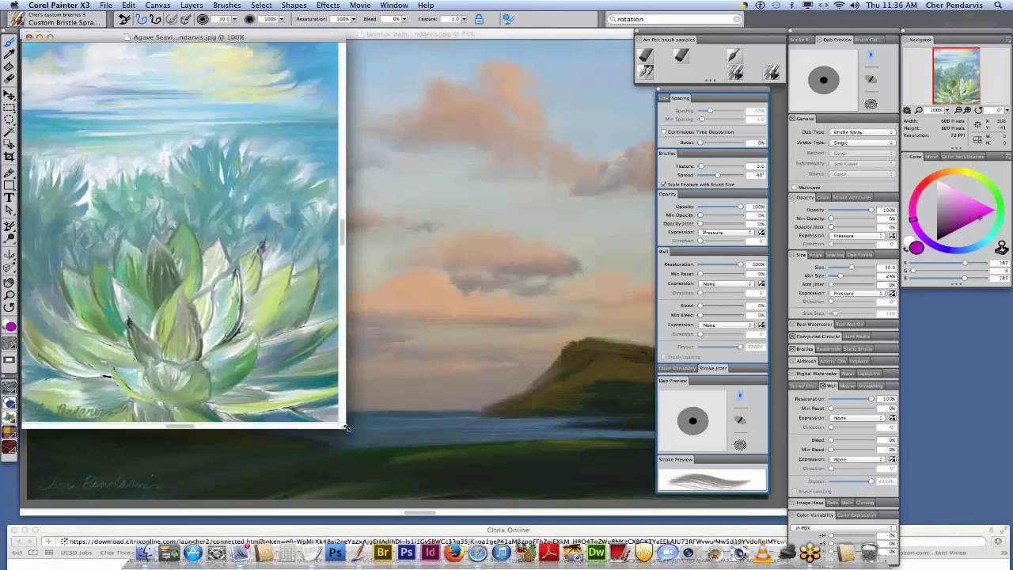
left_click_drag(346, 427, 579, 478)
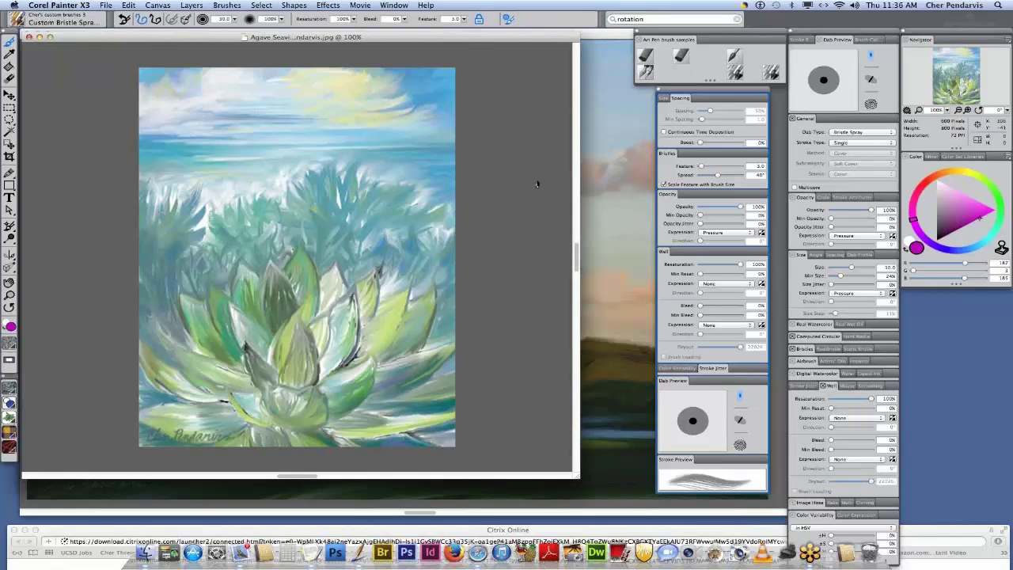
left_click(394, 5)
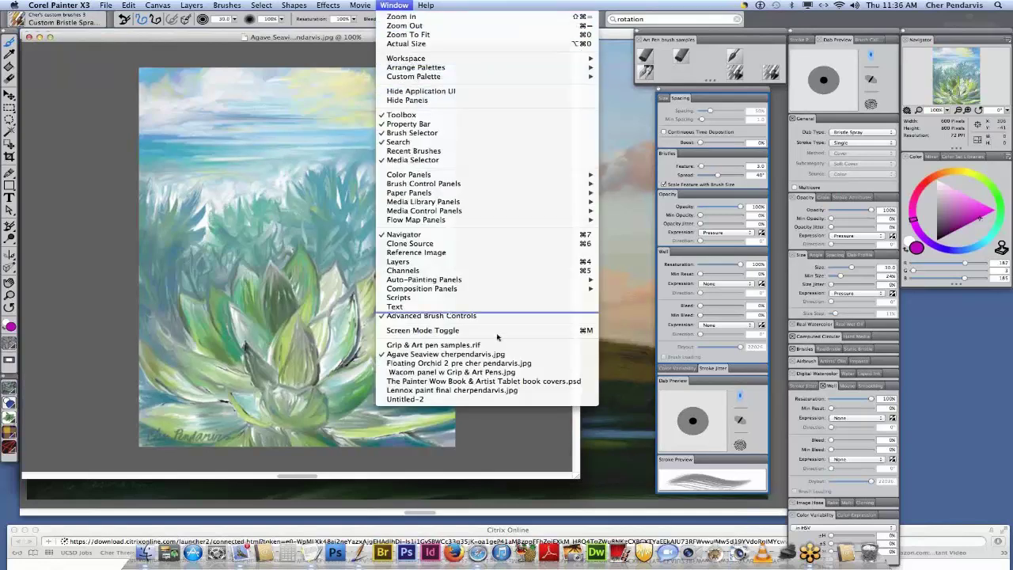
left_click(505, 365)
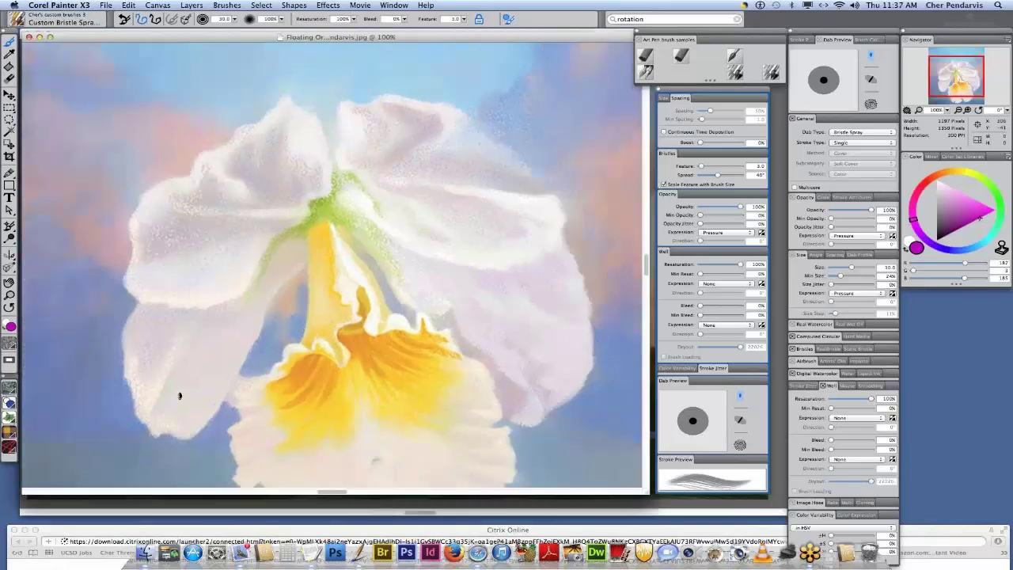
left_click(394, 5)
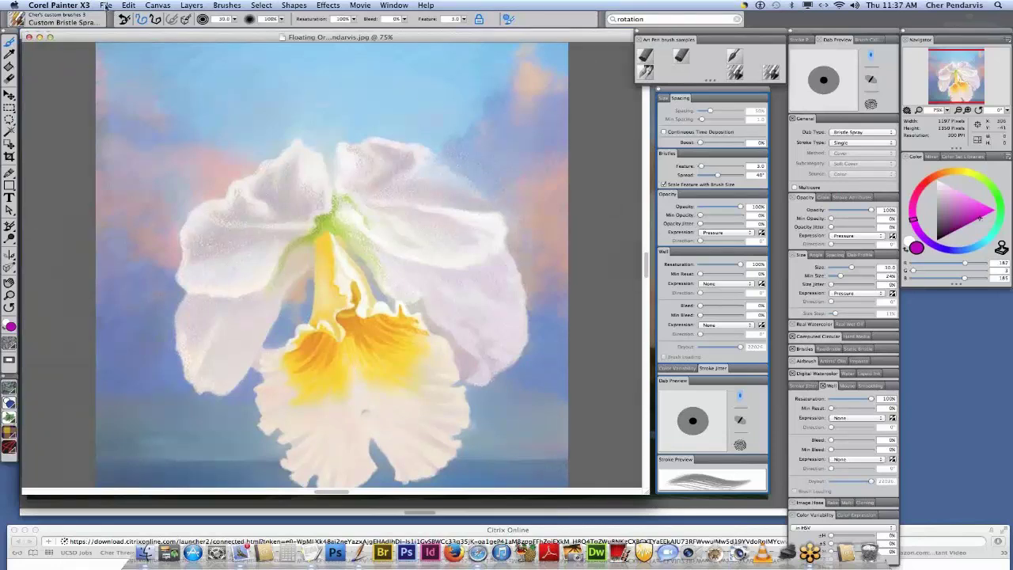
- Return to the Untitled-2 canvas and paint two crossing magenta strokes and a lighter arc above them with the custom bristle spray brush
left_click(398, 6)
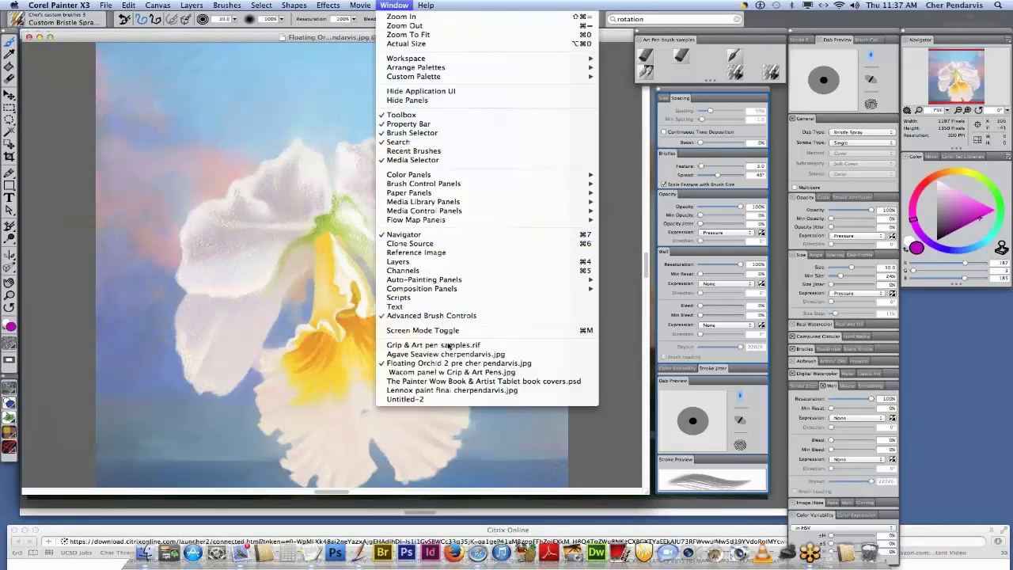
left_click(446, 400)
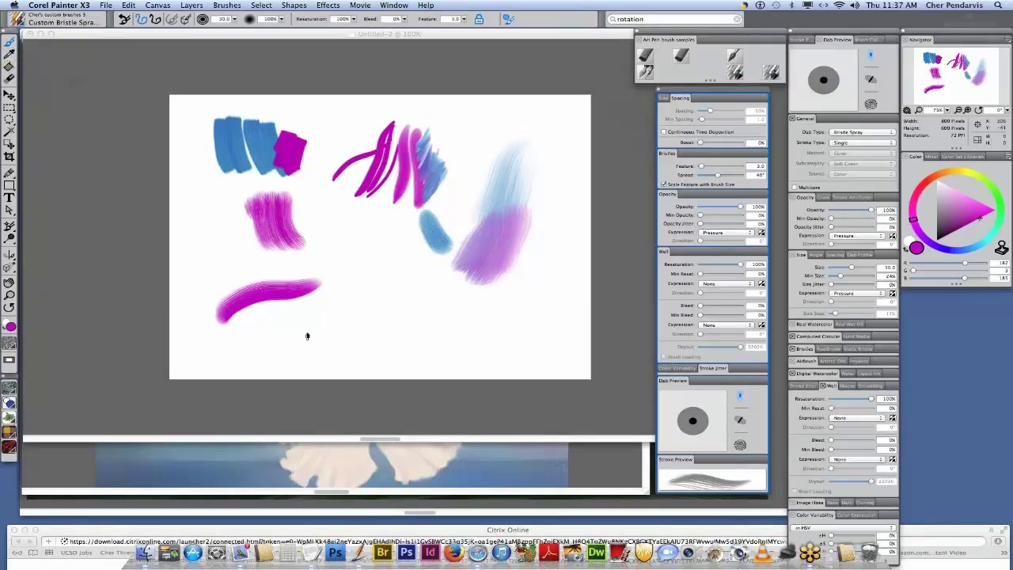
left_click_drag(302, 325, 474, 301)
mouse_move(427, 270)
left_mouse_down()
mouse_move(380, 335)
mouse_move(323, 366)
left_mouse_up()
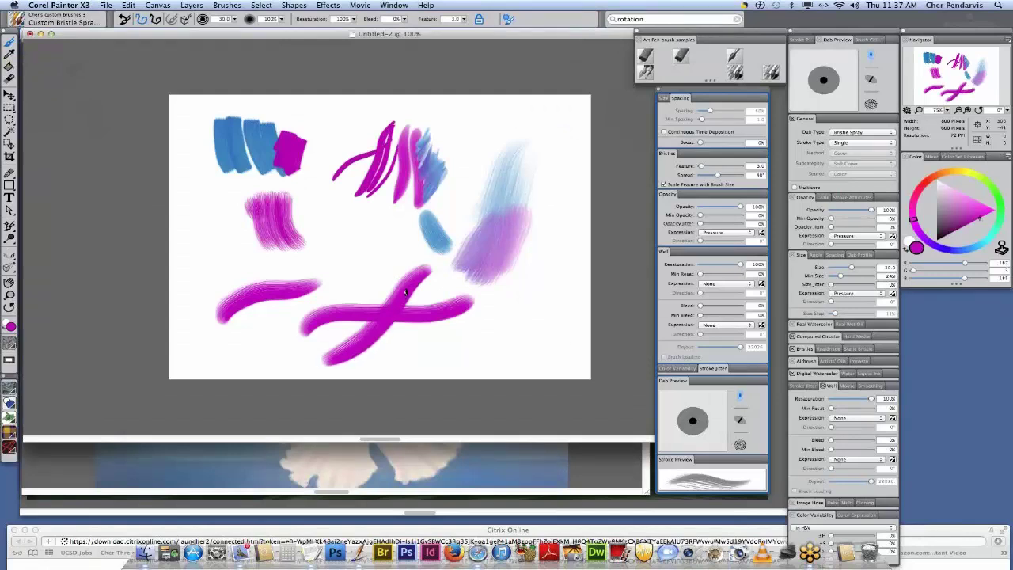
mouse_move(324, 241)
left_mouse_down()
mouse_move(340, 226)
mouse_move(388, 256)
left_mouse_up()
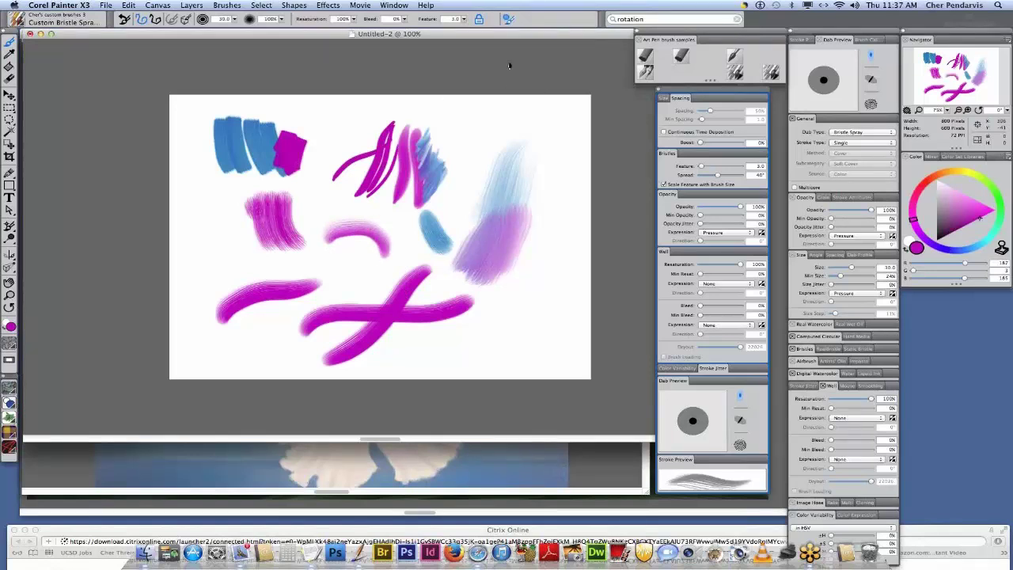
- Set the brush's Feature to 2.2 and paint a magenta arc and a short vertical stroke in the canvas's upper right area
left_click(453, 19)
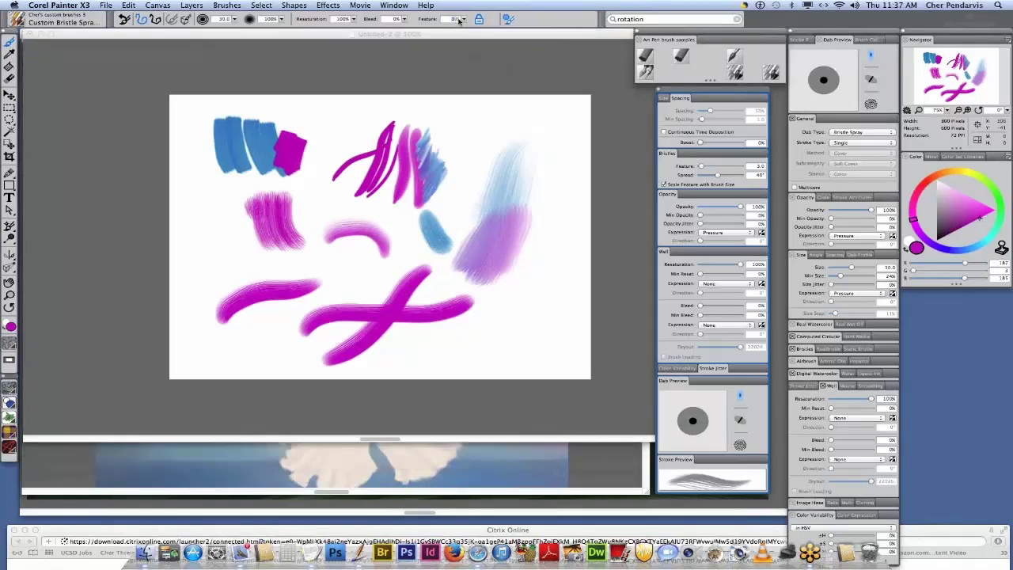
type("2.2")
mouse_move(467, 143)
left_mouse_down()
mouse_move(478, 120)
mouse_move(524, 135)
mouse_move(558, 126)
mouse_move(549, 188)
left_mouse_up()
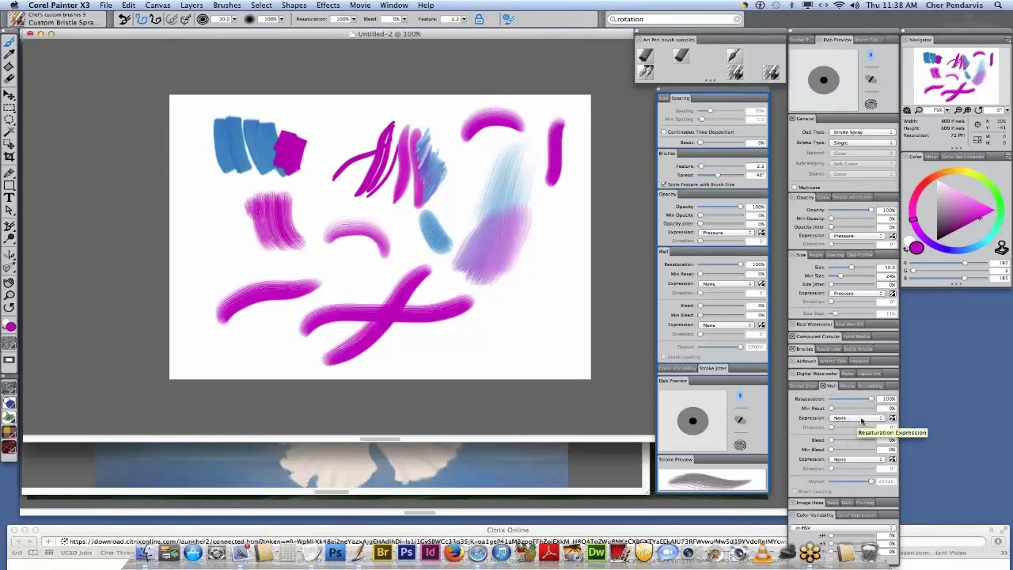
- Set the Resaturation expression to Pressure and Resaturation to 0%, and smear the lower end of the vertical magenta stroke
left_click(861, 418)
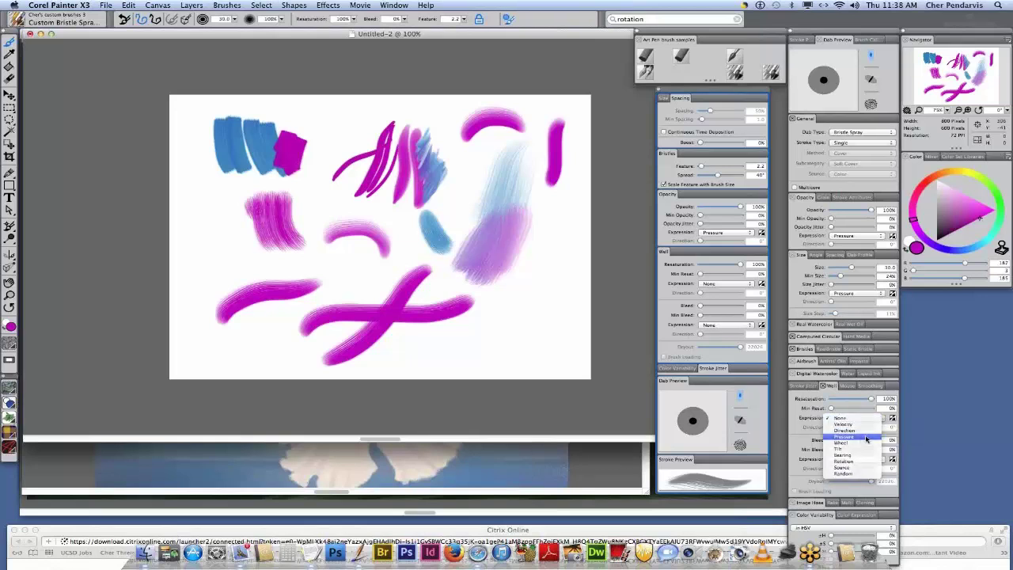
left_click(892, 417)
left_click_drag(871, 399, 830, 401)
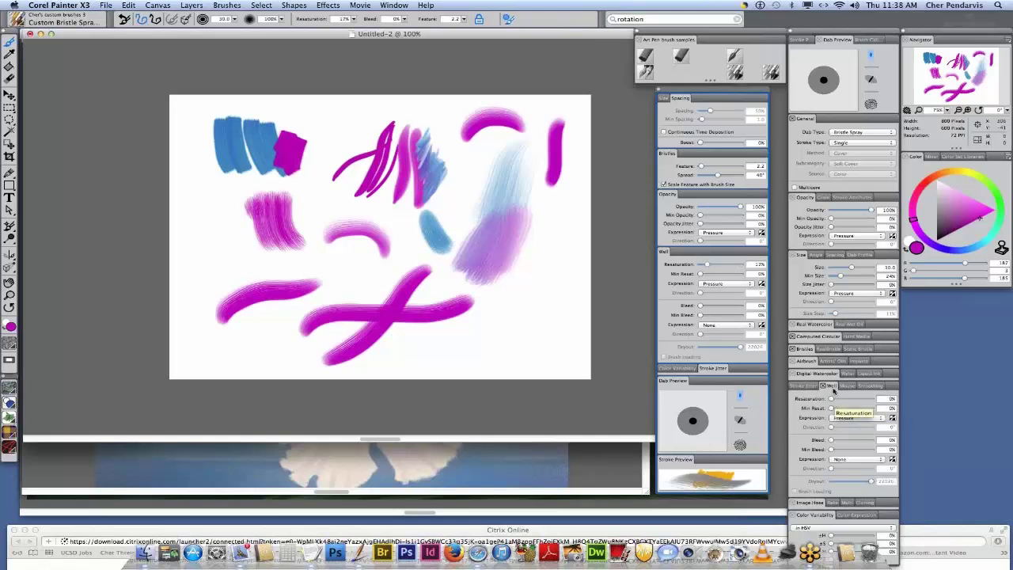
mouse_move(556, 169)
left_mouse_down()
mouse_move(557, 203)
mouse_move(569, 187)
mouse_move(559, 216)
left_mouse_up()
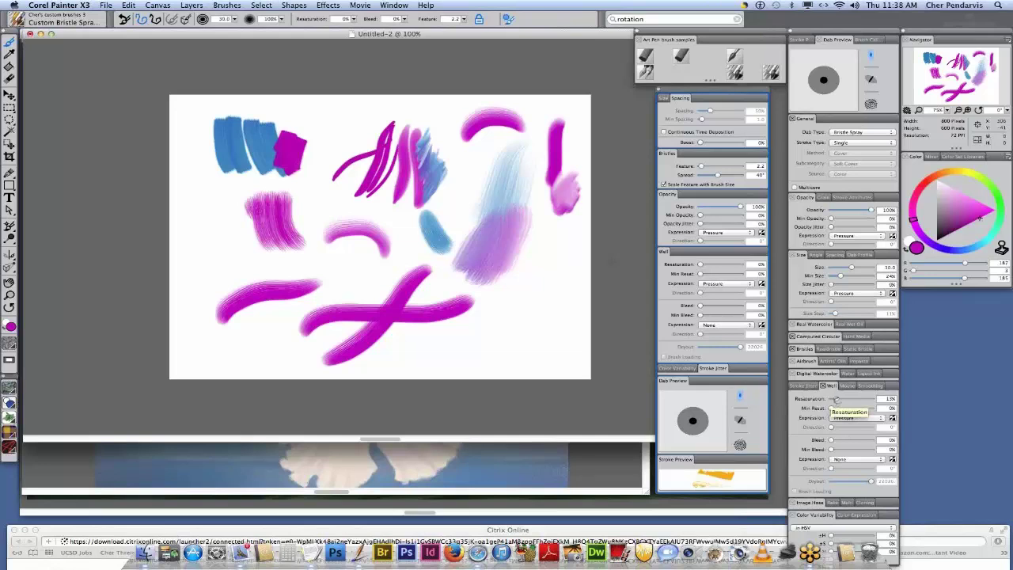
- Raise Resaturation to 18% and paint a short diagonal magenta stroke below the smeared area
left_click_drag(834, 401, 838, 403)
left_click_drag(574, 228, 536, 281)
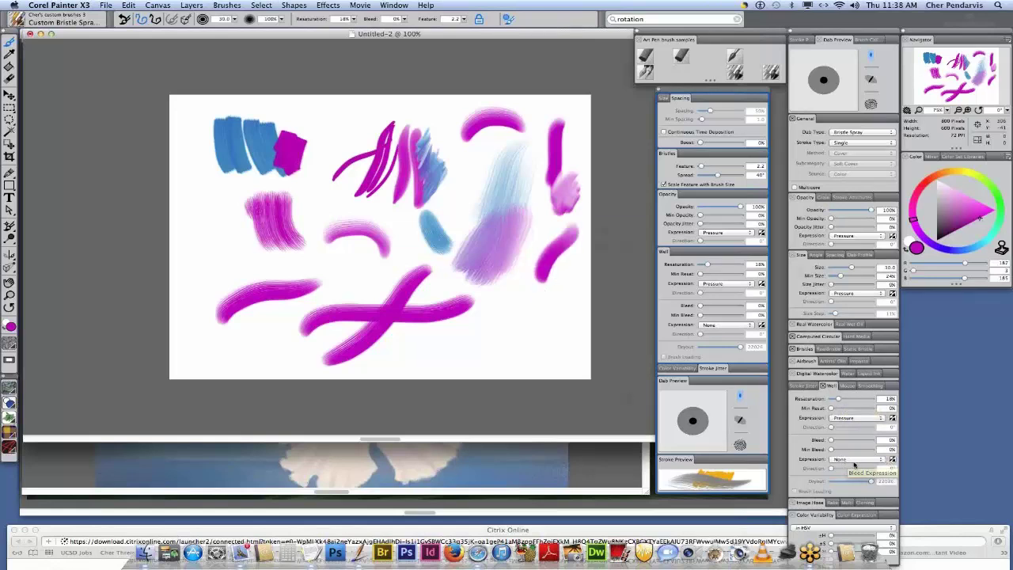
- Set Bleed to 89%, change the colour to blue, and paint blending strokes over the lower part of the diagonal magenta stroke
left_click_drag(832, 440, 867, 443)
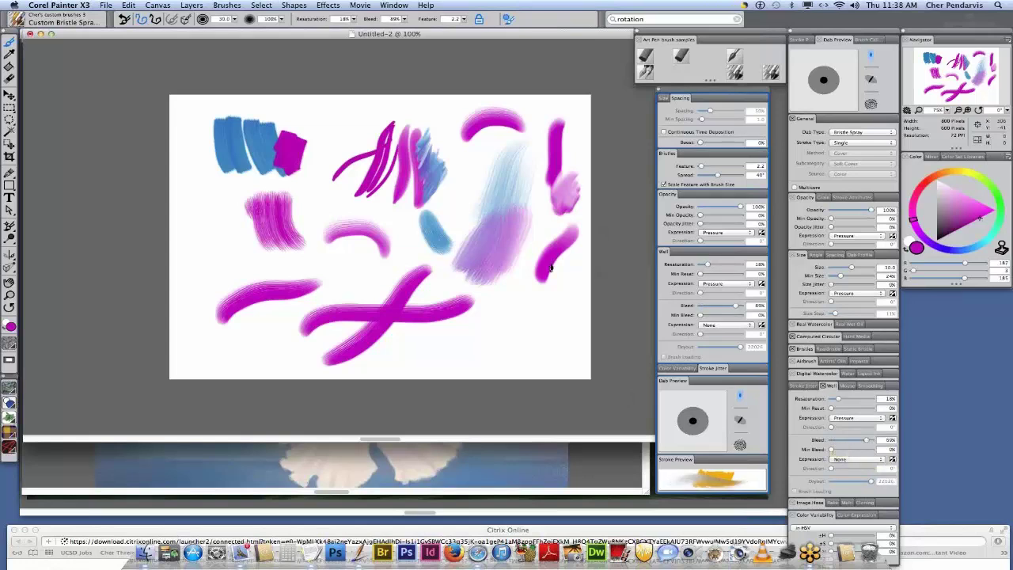
left_click(965, 253)
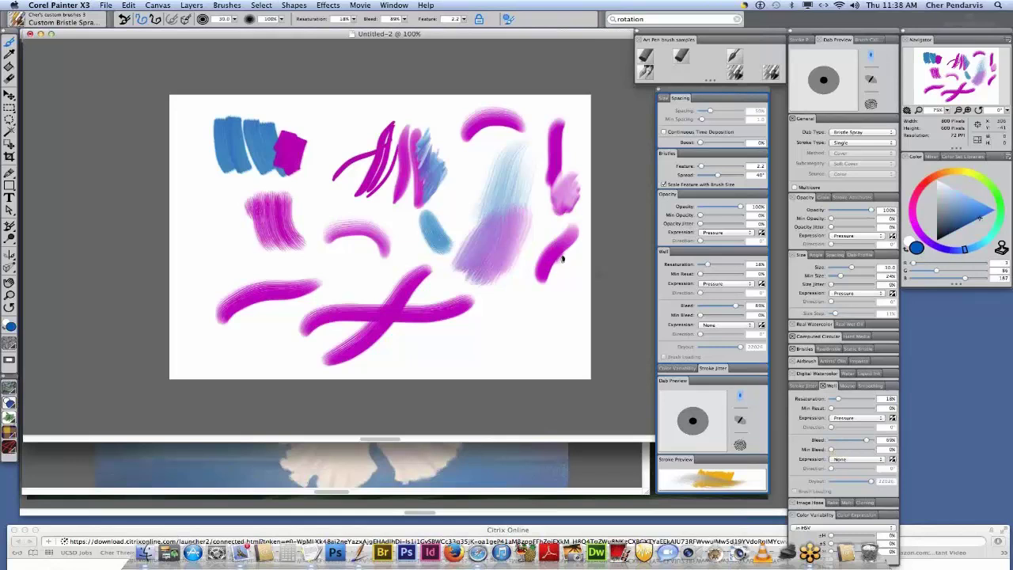
mouse_move(562, 264)
left_mouse_down()
mouse_move(554, 287)
mouse_move(534, 287)
mouse_move(542, 272)
mouse_move(530, 274)
left_mouse_up()
mouse_move(542, 272)
left_mouse_down()
mouse_move(528, 292)
mouse_move(542, 284)
mouse_move(537, 298)
mouse_move(560, 253)
mouse_move(568, 267)
mouse_move(568, 245)
mouse_move(584, 254)
mouse_move(566, 249)
mouse_move(573, 268)
mouse_move(561, 257)
mouse_move(567, 274)
mouse_move(557, 262)
mouse_move(560, 294)
mouse_move(553, 272)
mouse_move(555, 297)
mouse_move(534, 302)
mouse_move(542, 275)
mouse_move(530, 300)
left_mouse_up()
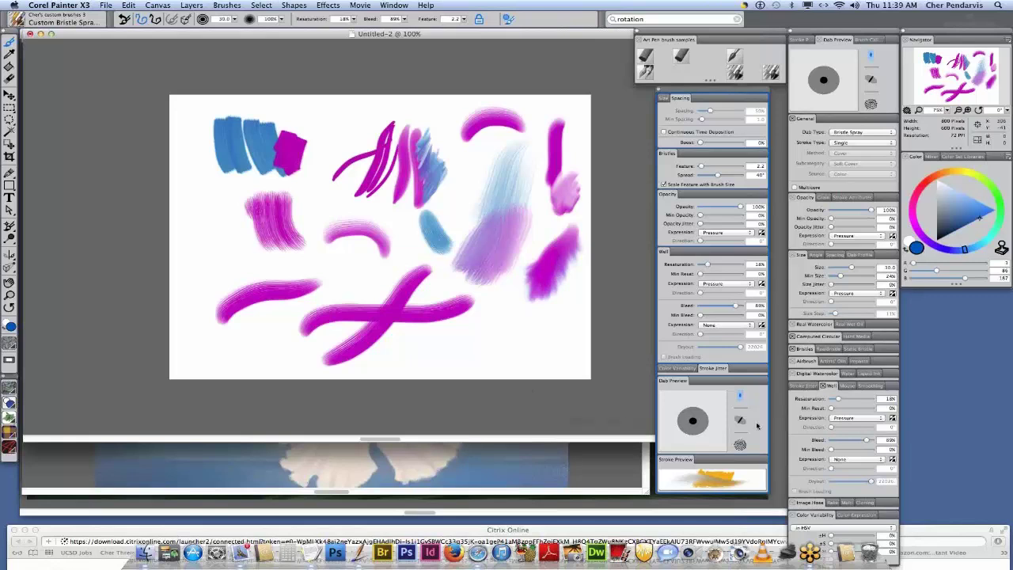
- Set the Bleed expression to Pressure and paint more blue over the lower end of the diagonal magenta stroke
left_click(857, 461)
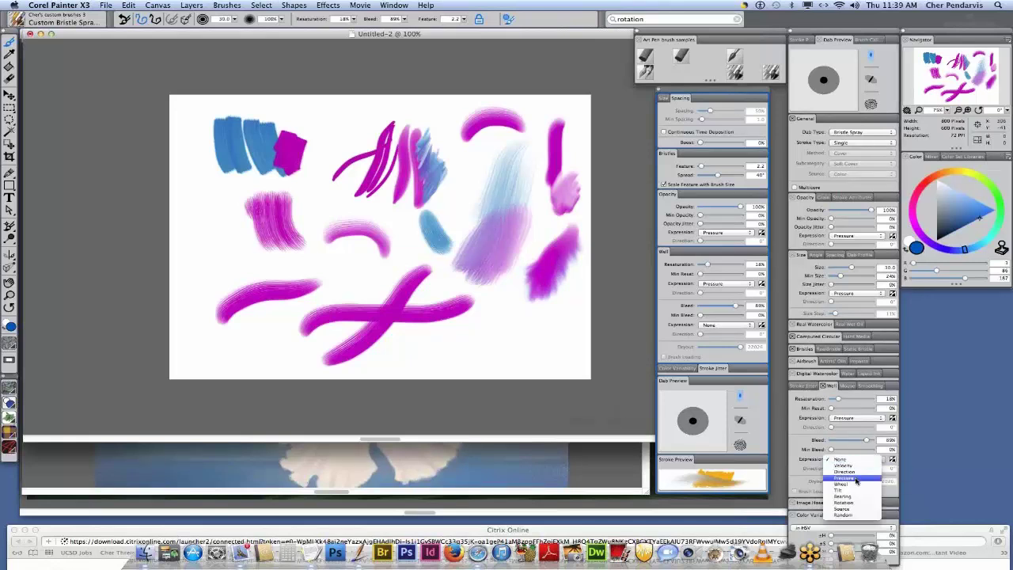
left_click(858, 479)
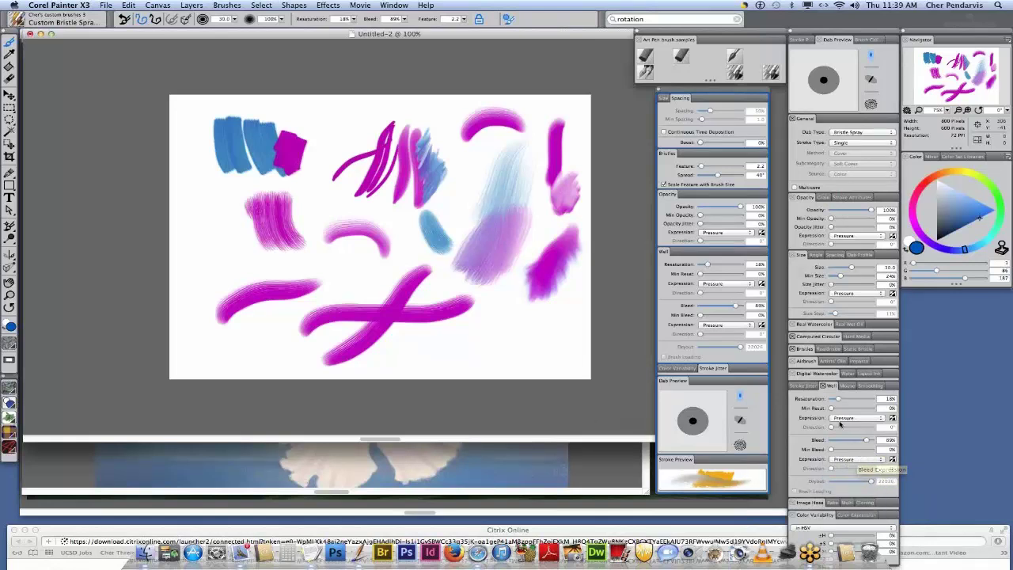
mouse_move(540, 272)
left_mouse_down()
mouse_move(527, 298)
mouse_move(541, 272)
mouse_move(520, 293)
mouse_move(539, 268)
mouse_move(518, 281)
mouse_move(540, 274)
mouse_move(526, 287)
mouse_move(523, 322)
mouse_move(539, 294)
mouse_move(531, 318)
left_mouse_up()
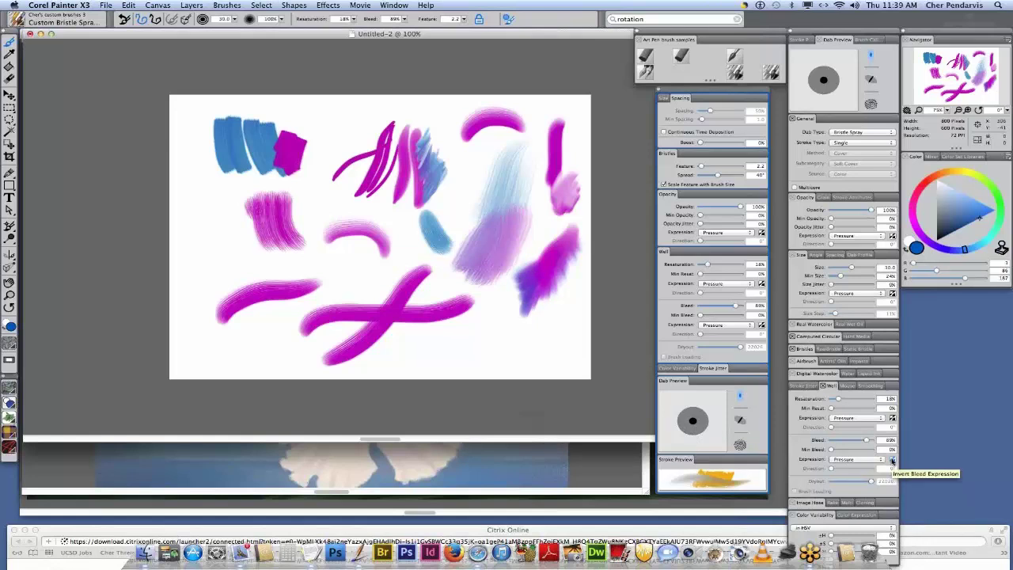
- Invert the Bleed expression, paint a short blue dab in the lower right of the canvas, and blend blue over the diagonal stroke's upper end
left_click(892, 460)
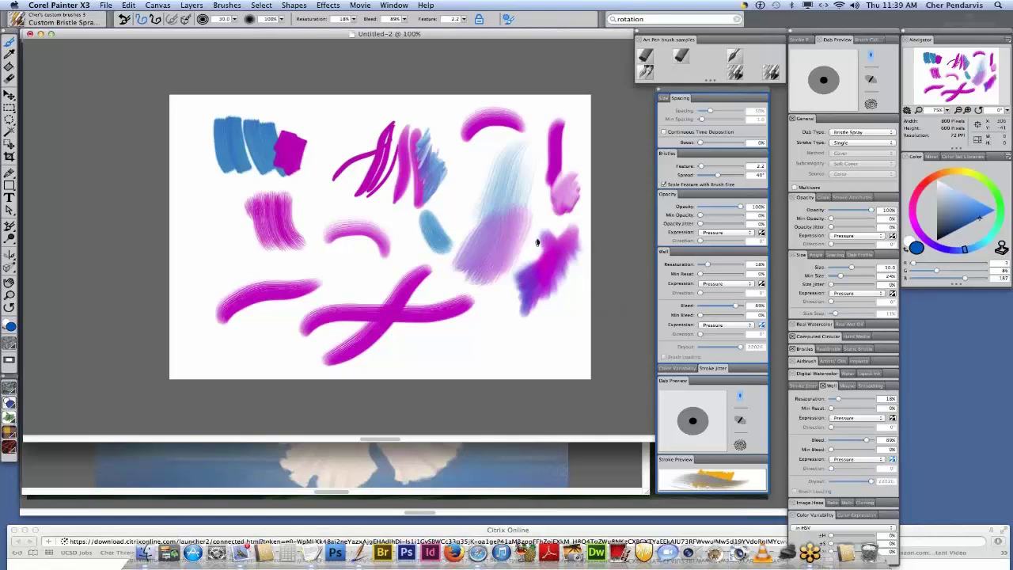
left_click_drag(574, 307, 566, 340)
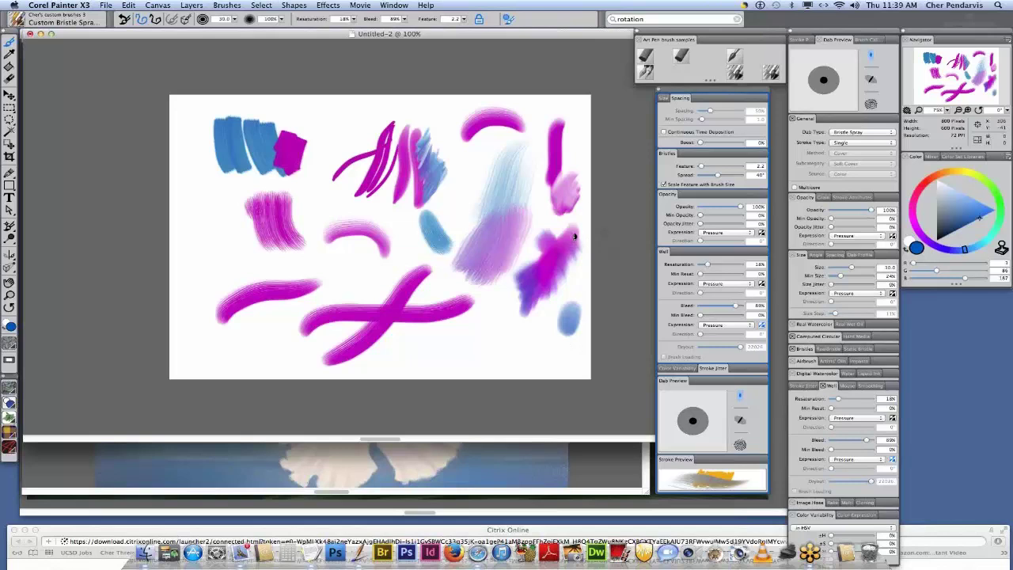
mouse_move(576, 239)
left_mouse_down()
mouse_move(574, 225)
mouse_move(573, 253)
mouse_move(581, 243)
mouse_move(570, 262)
left_mouse_up()
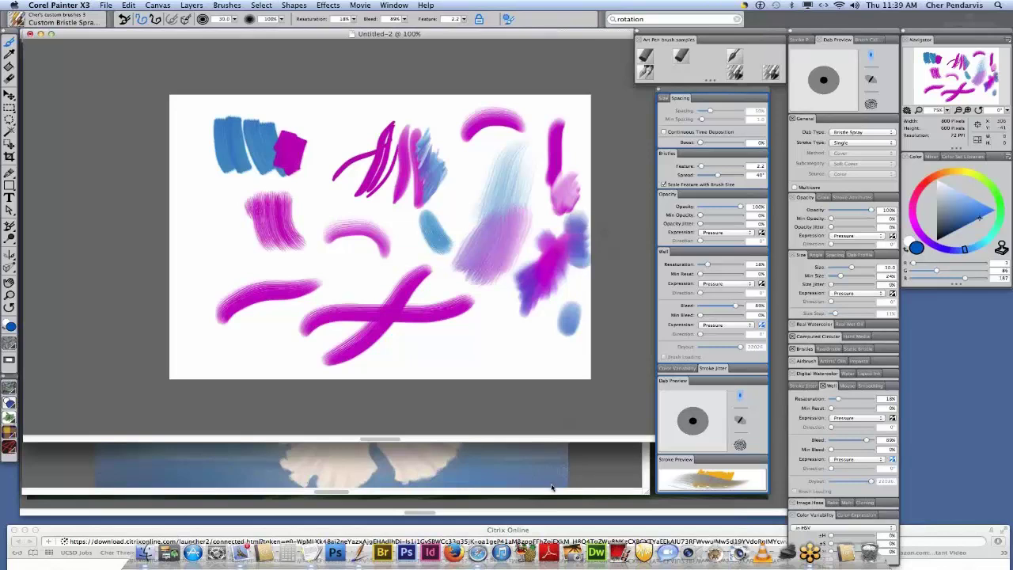
- Save the tuned bristle spray brush as a new variant in the custom brushes 3 category, and paint blue test strokes in the canvas's lower right
left_click(235, 6)
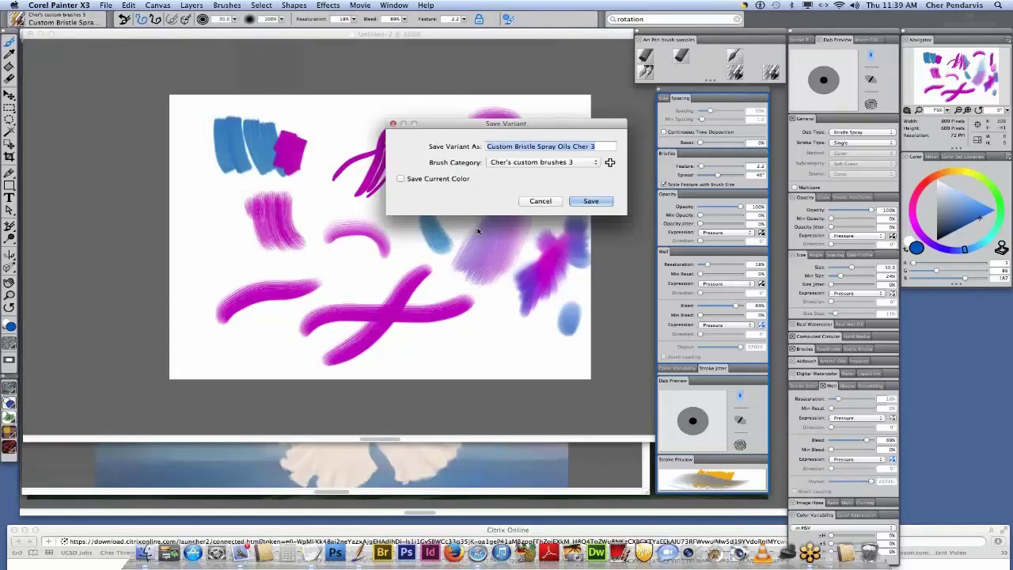
left_click(587, 201)
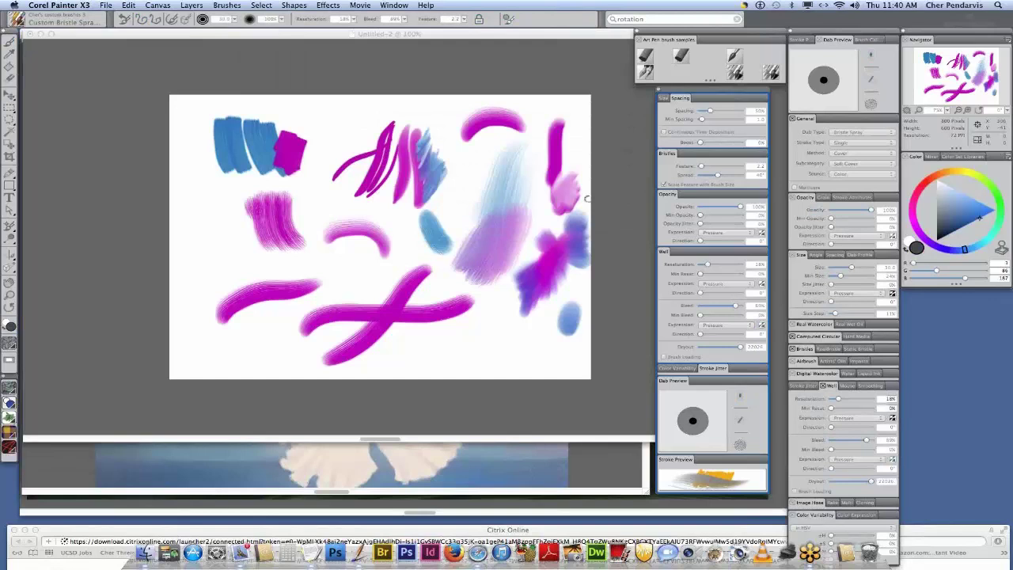
left_click_drag(488, 309, 443, 369)
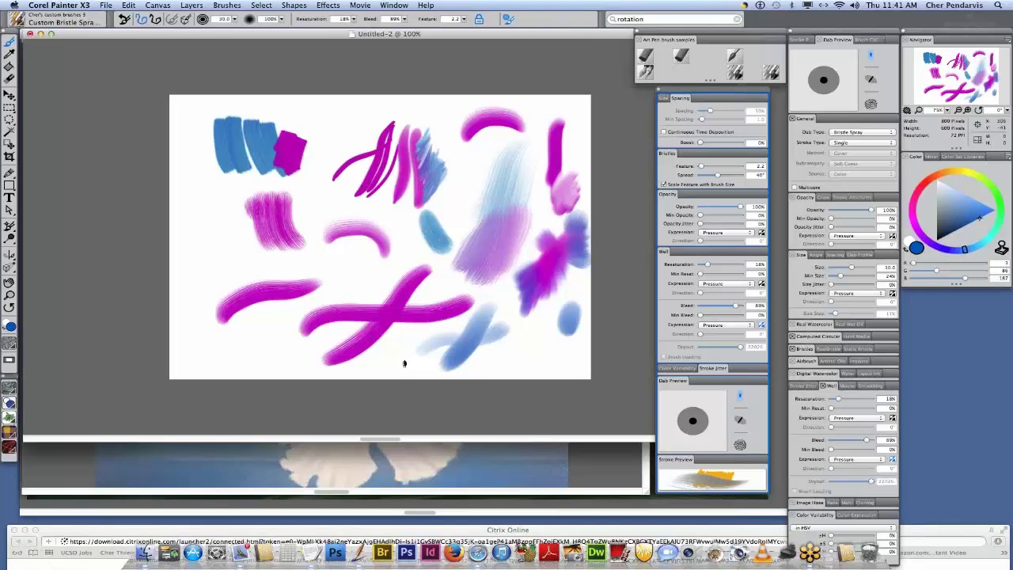
- Bring the Floating Orchid painting to the front to examine it, and switch to the Painter Wow and Artist Tablet book covers image
left_click(604, 457)
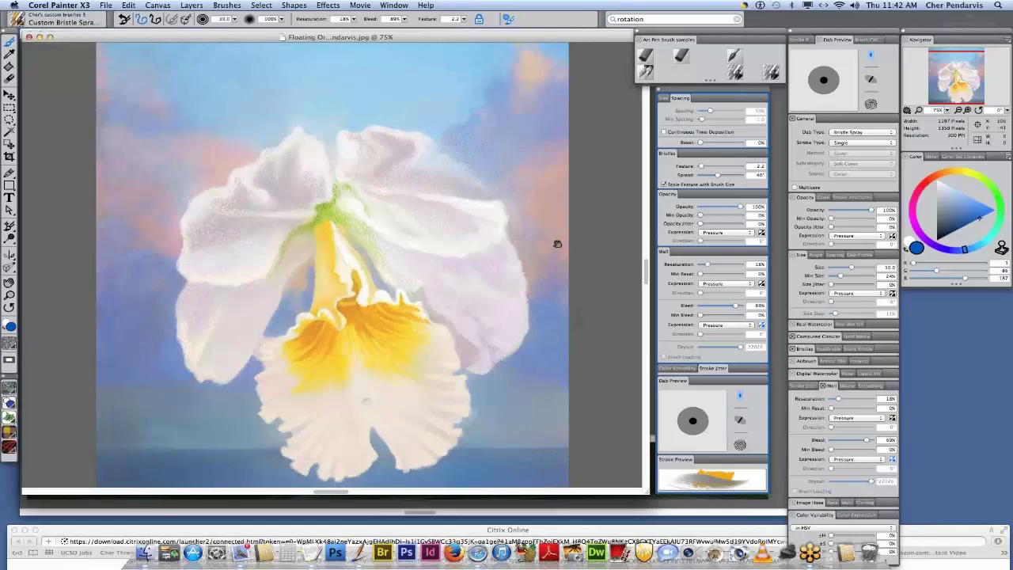
left_click(557, 244)
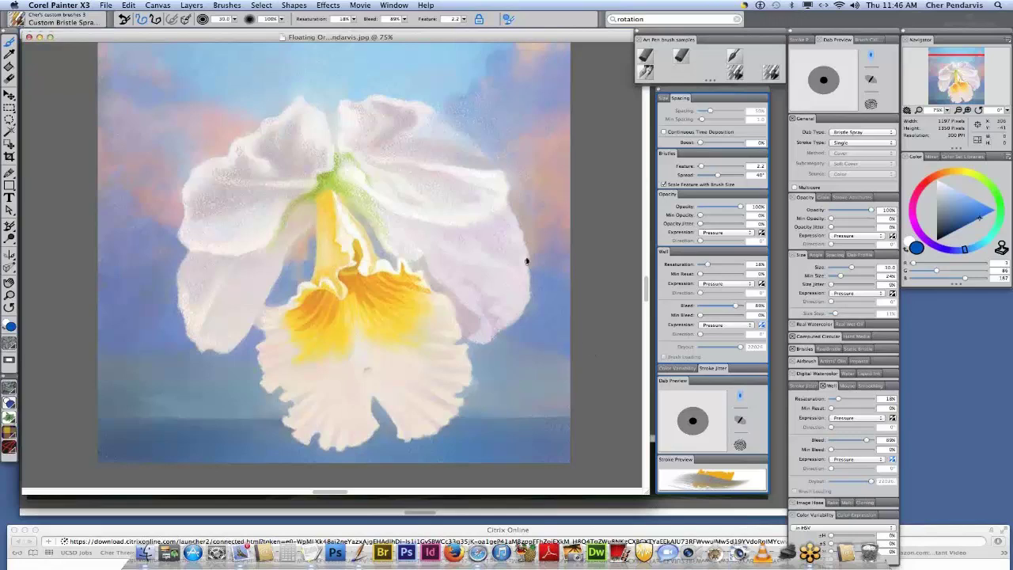
left_click(394, 4)
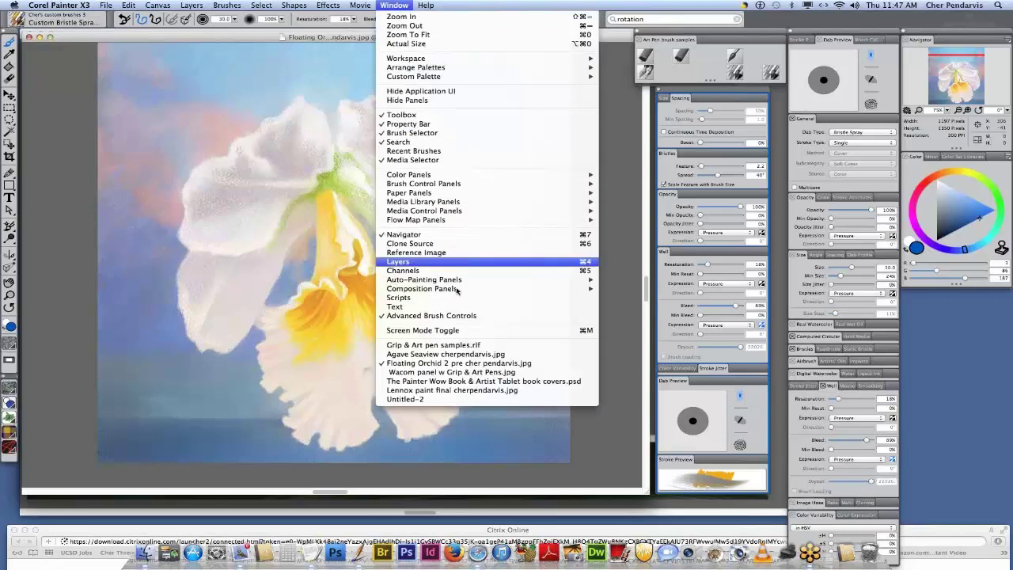
left_click(466, 382)
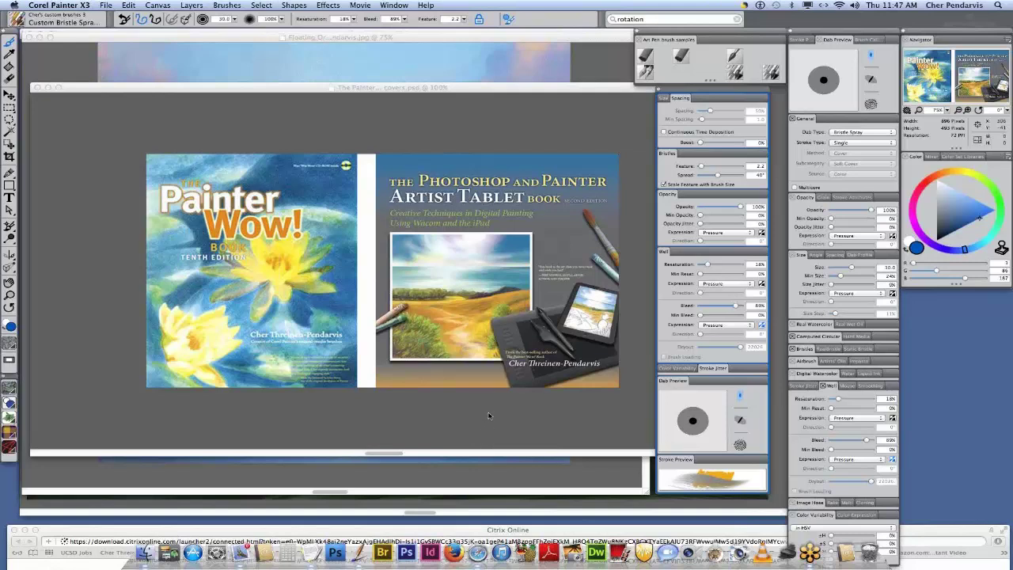
- Bring the Lennox seascape painting to the front and reposition its window to examine the clouds and headland
left_click(486, 504)
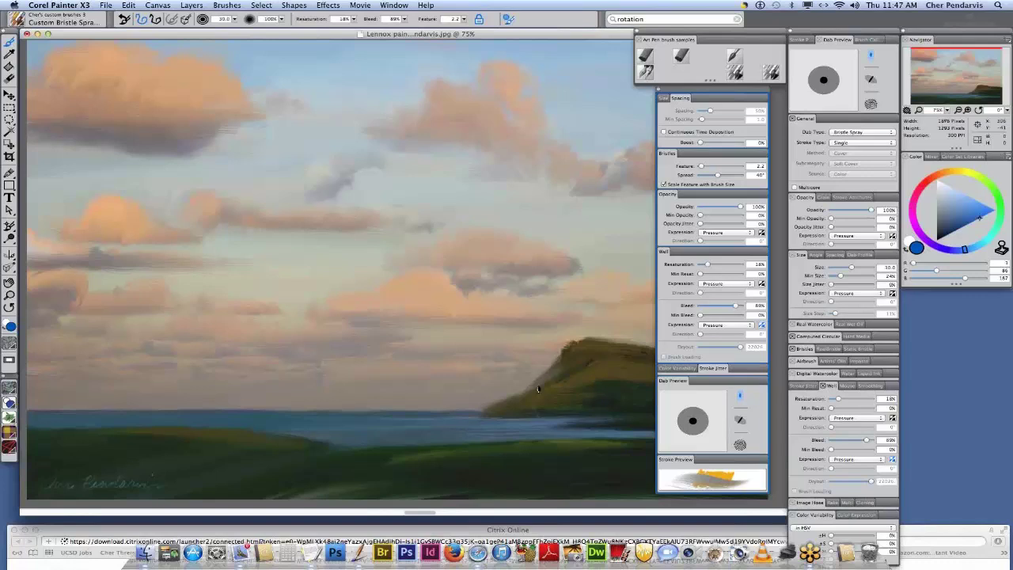
left_click_drag(538, 33, 460, 28)
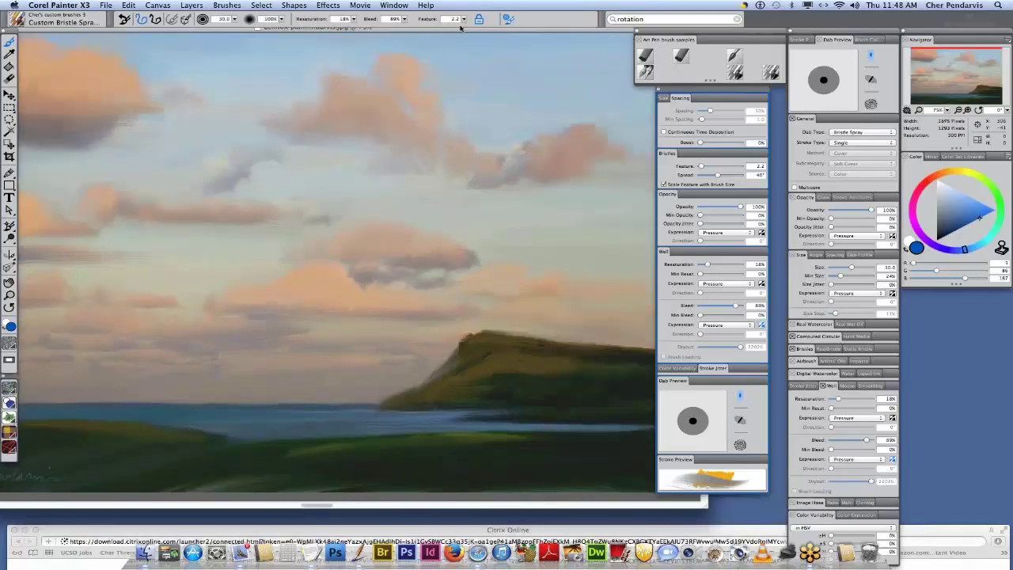
left_click_drag(480, 29, 486, 28)
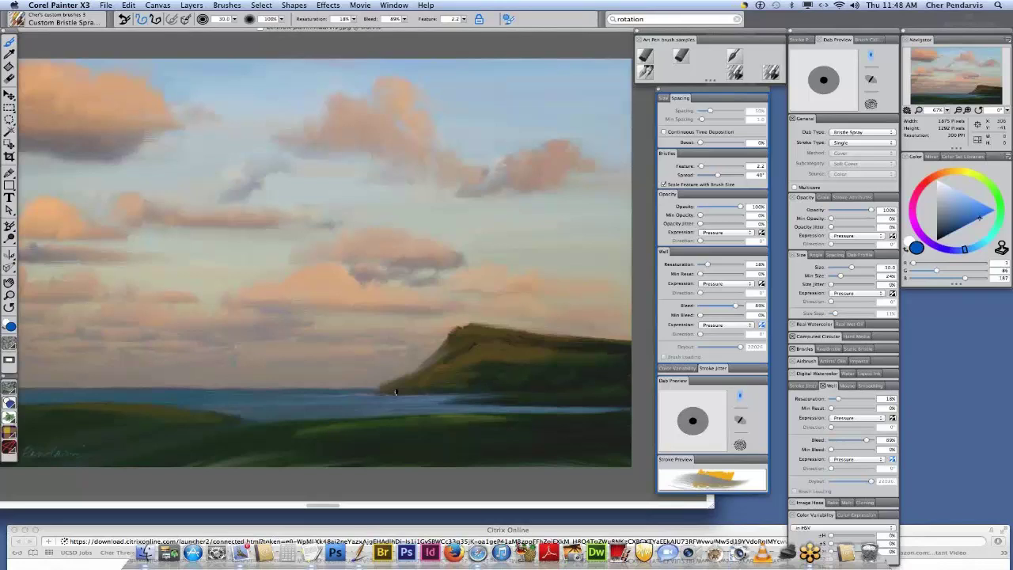
key("super+plus")
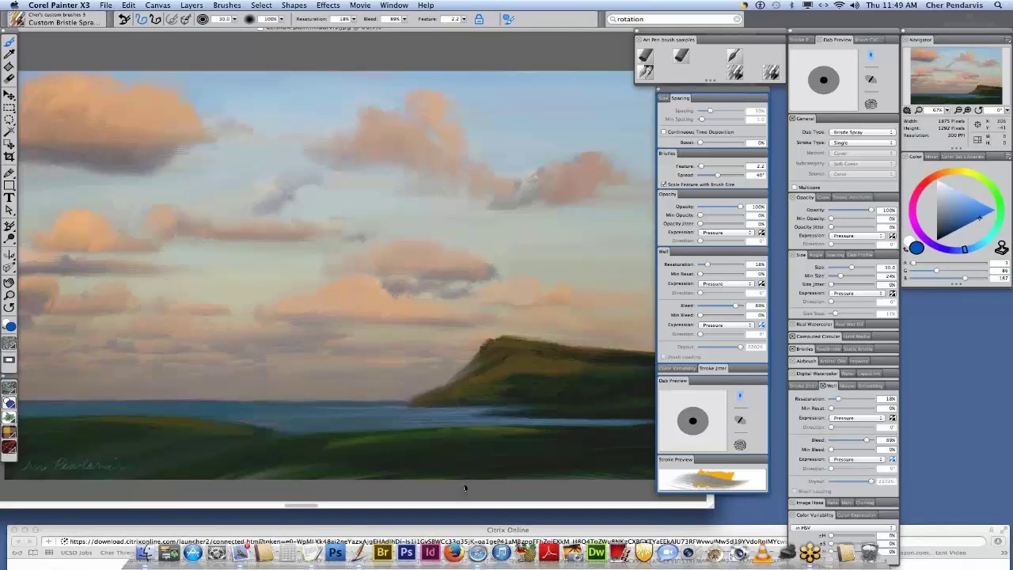
- Return to the Floating Orchid painting, and bring the book covers image back into view
left_click(395, 5)
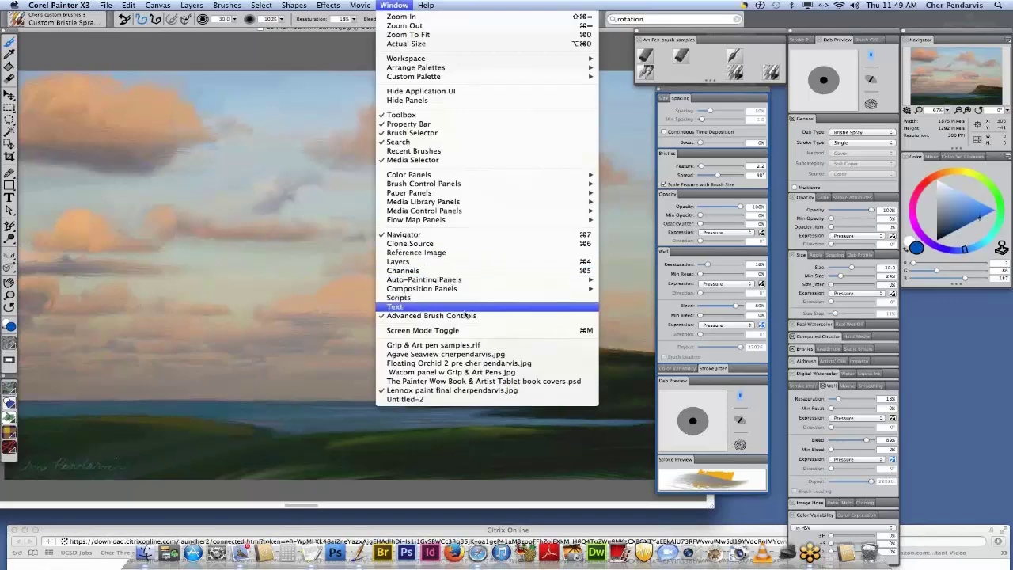
left_click(465, 364)
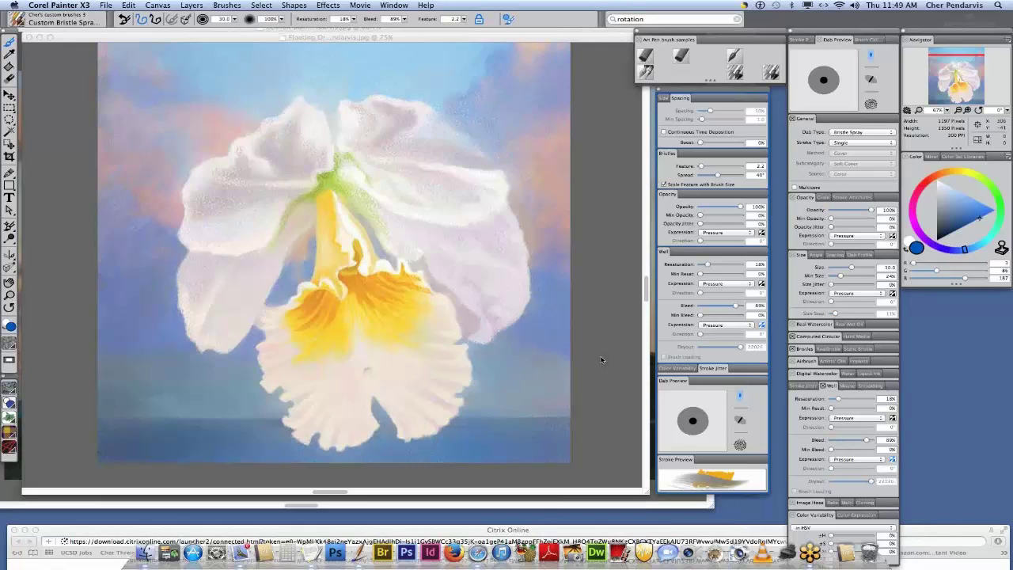
left_click(396, 5)
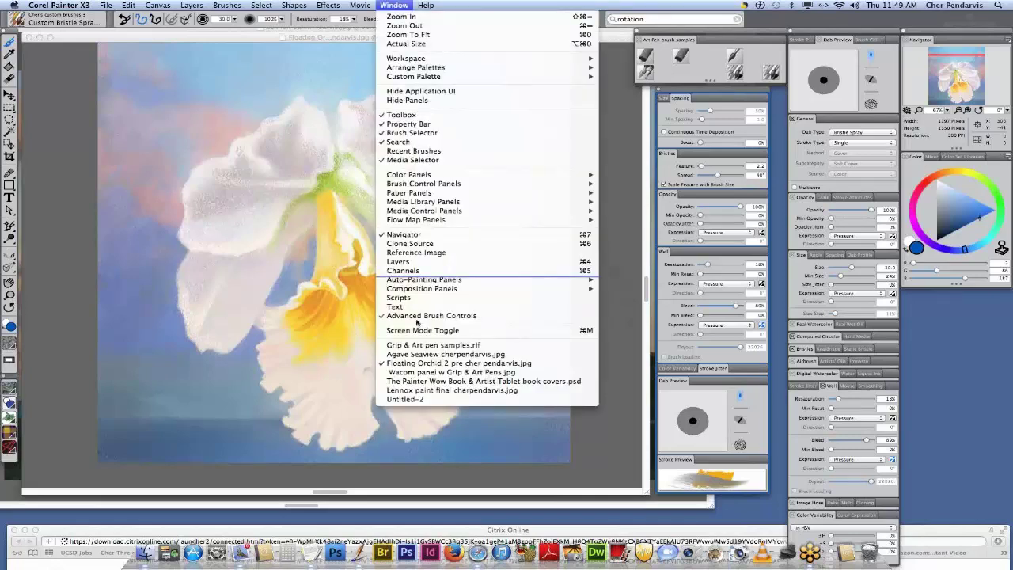
left_click(479, 390)
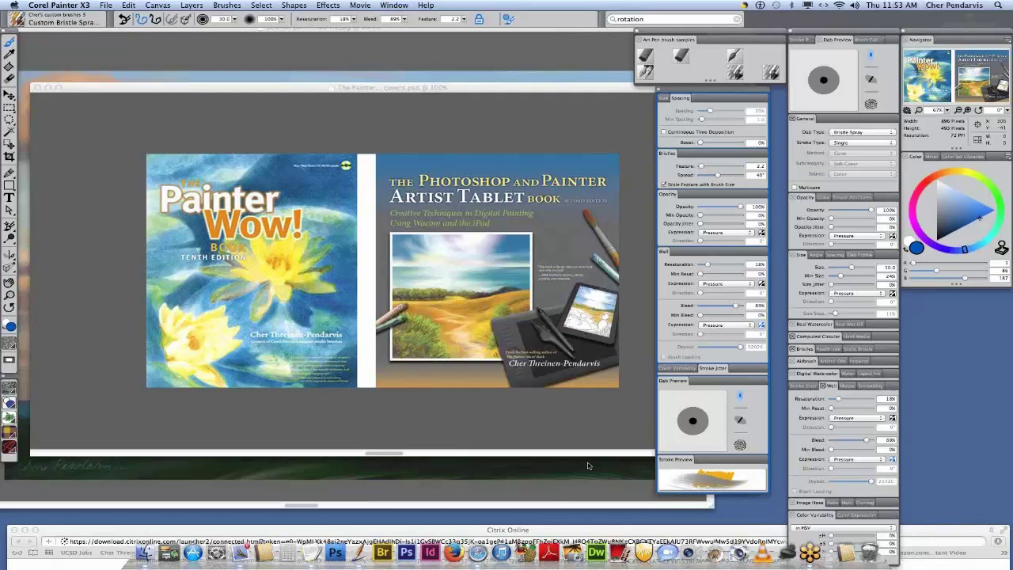
- Bring the Lennox seascape back to the front and view the Workspace commands for creating, importing and exporting workspaces
left_click(588, 467)
key("super+m")
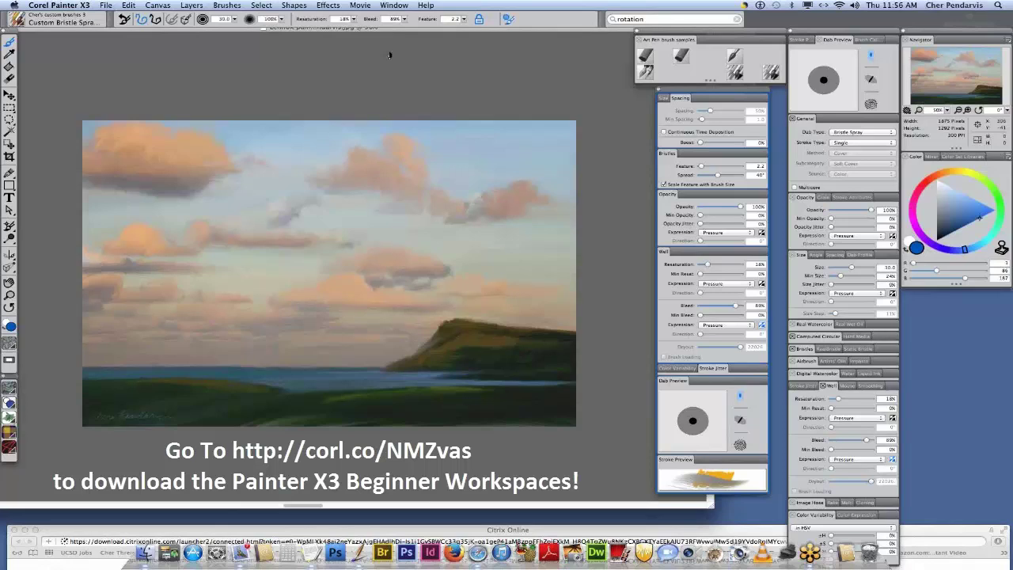
left_click(393, 5)
mouse_move(421, 60)
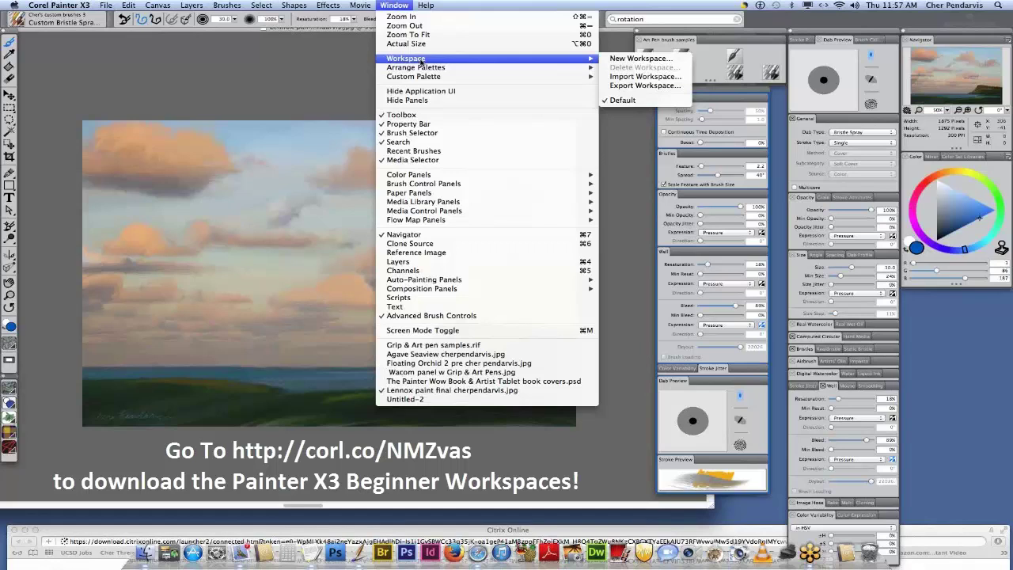
left_click(343, 65)
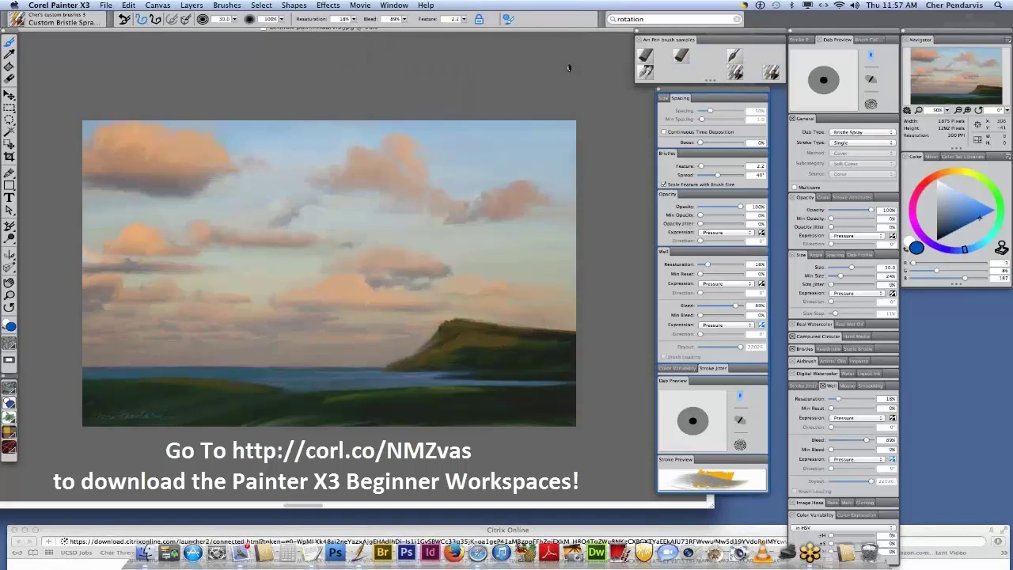
- Close both large brush control palettes and show the seascape in full-screen mode
left_click(789, 34)
left_click(657, 91)
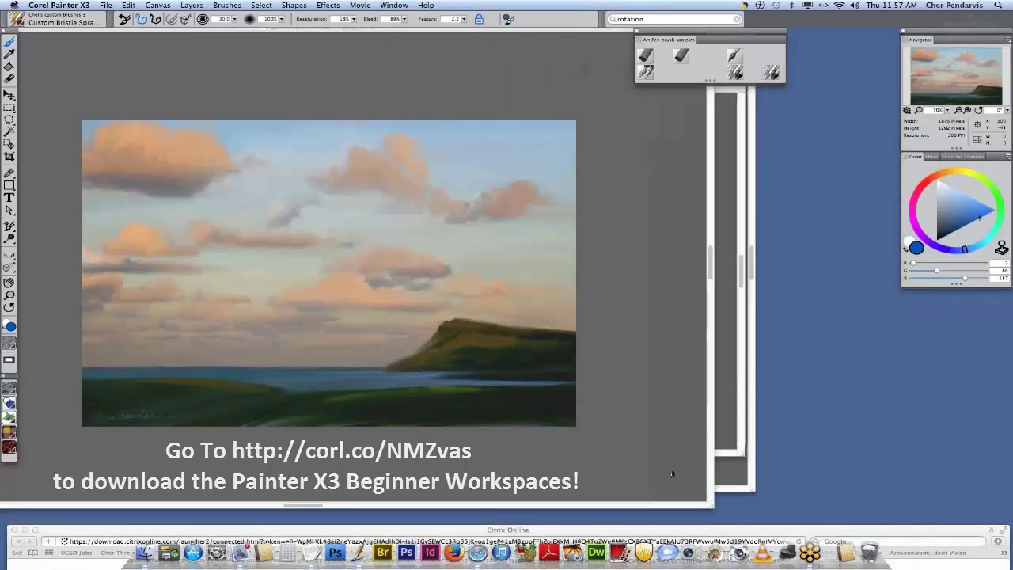
key("super+m")
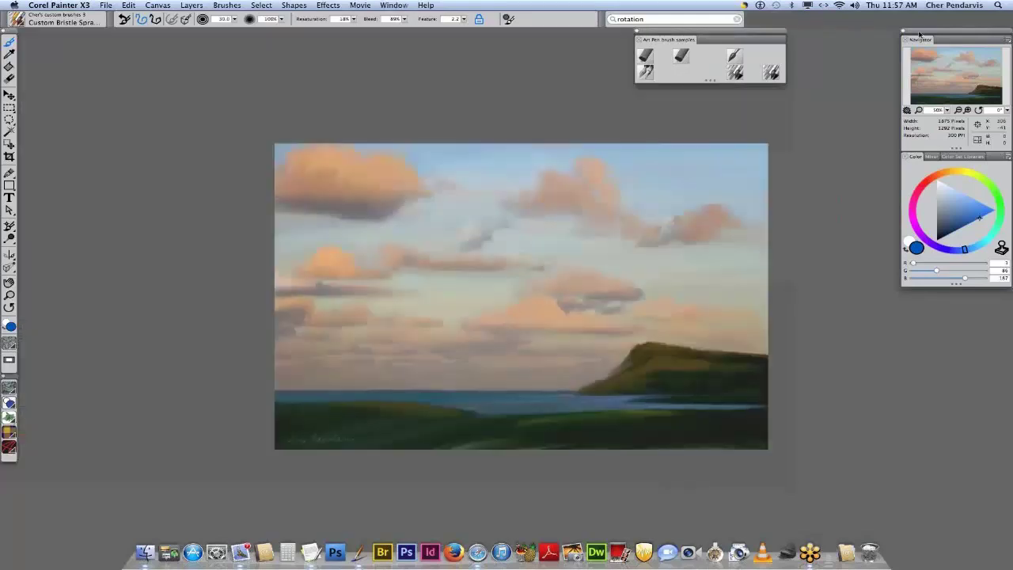
- Move the Navigator and Color palettes beside the Art Pen brush samples, and show the Mixer after viewing the Color Set Libraries
left_click_drag(931, 37, 818, 38)
left_click(820, 157)
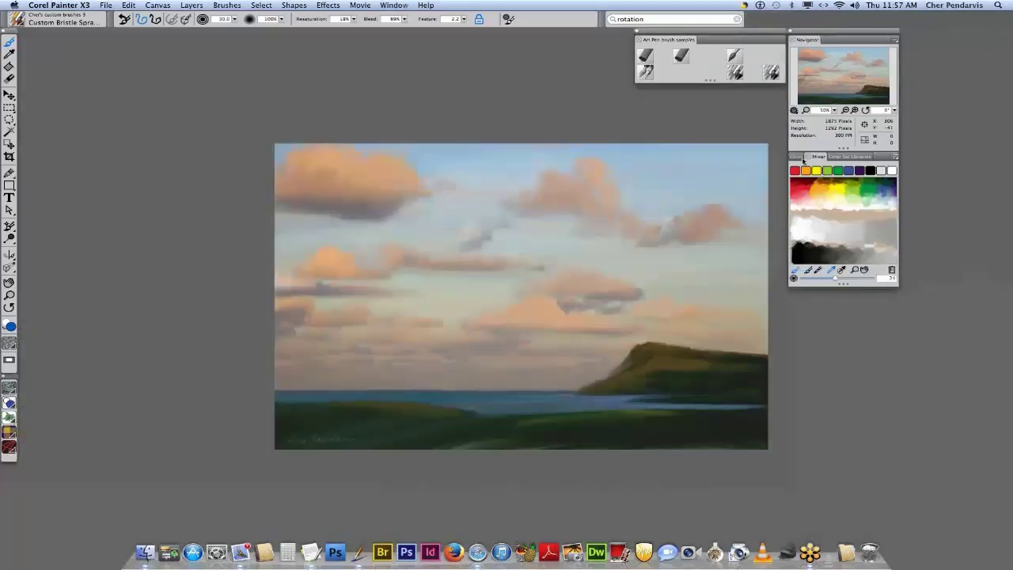
left_click(799, 157)
left_click(817, 156)
left_click(866, 158)
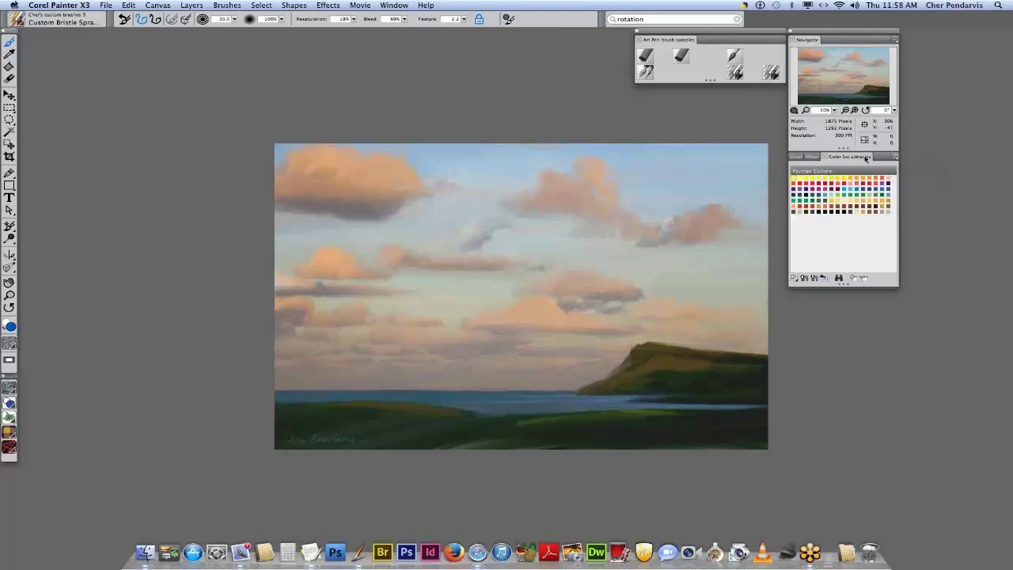
left_click(814, 158)
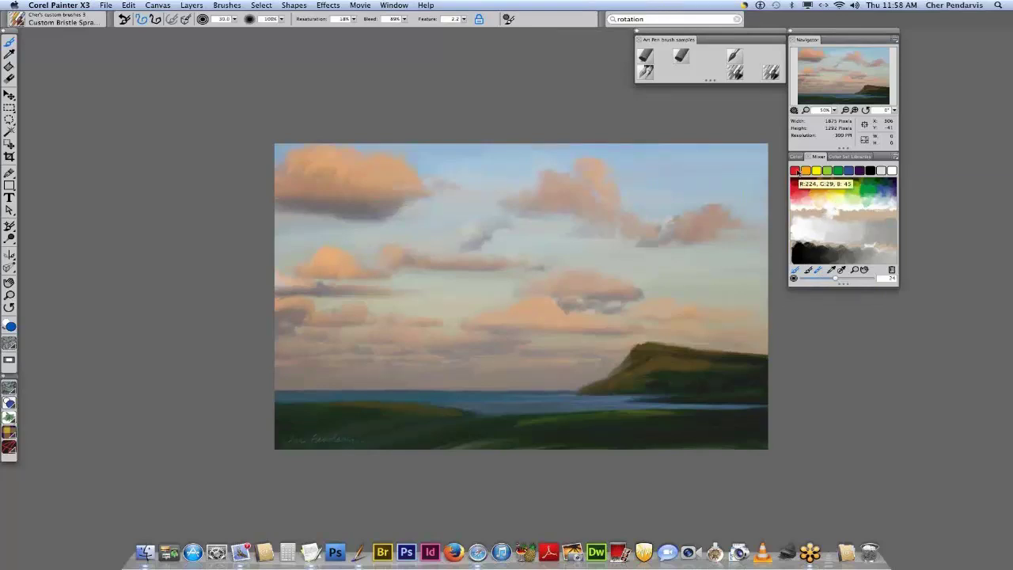
- Dab red onto the light area of the mixer pad with Apply Color and select the palette knife for blending
left_click(830, 190)
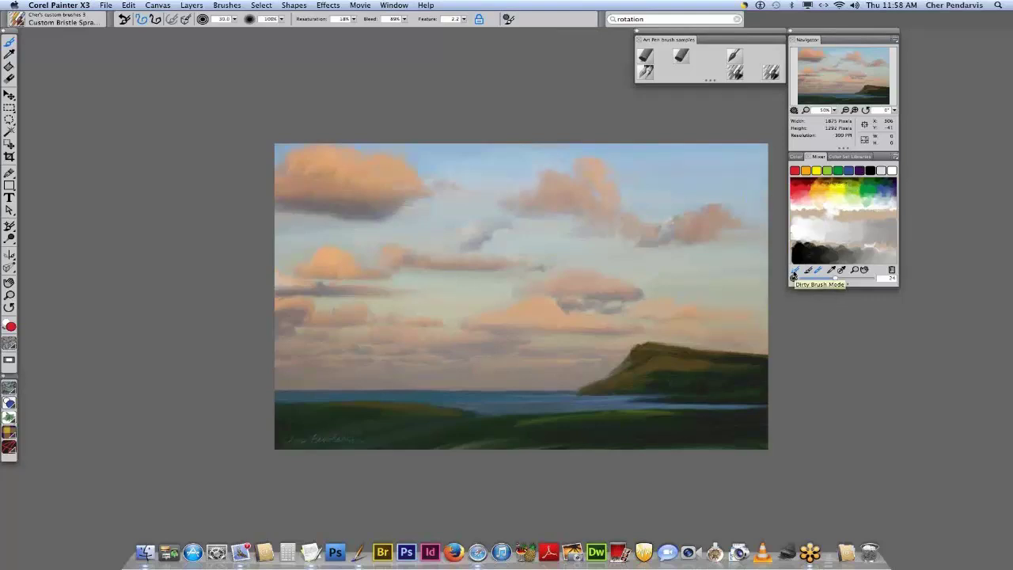
left_click(808, 270)
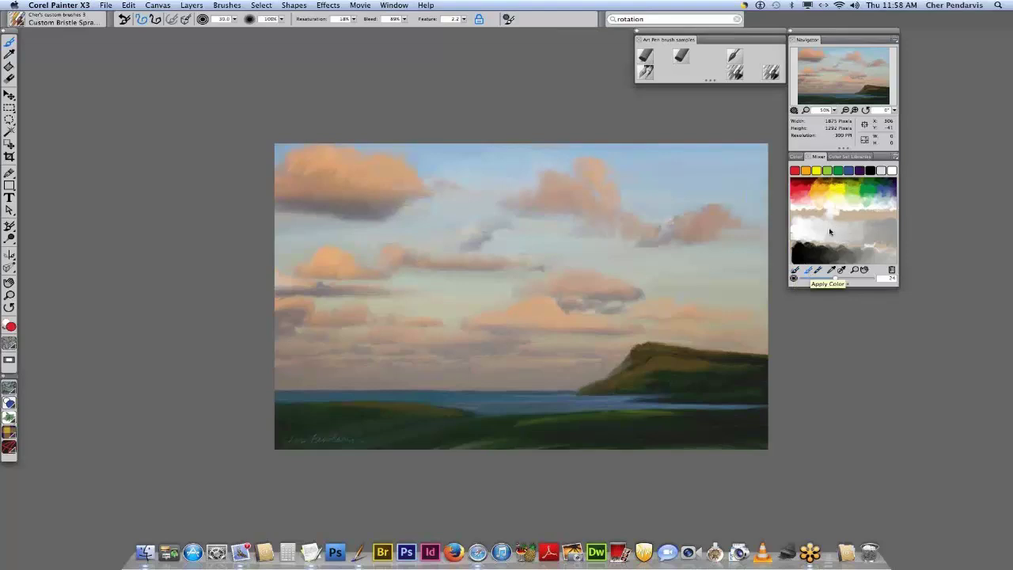
mouse_move(842, 219)
left_mouse_down()
mouse_move(831, 223)
mouse_move(847, 213)
mouse_move(847, 228)
mouse_move(854, 221)
mouse_move(846, 207)
mouse_move(821, 219)
mouse_move(839, 231)
left_mouse_up()
left_click(818, 270)
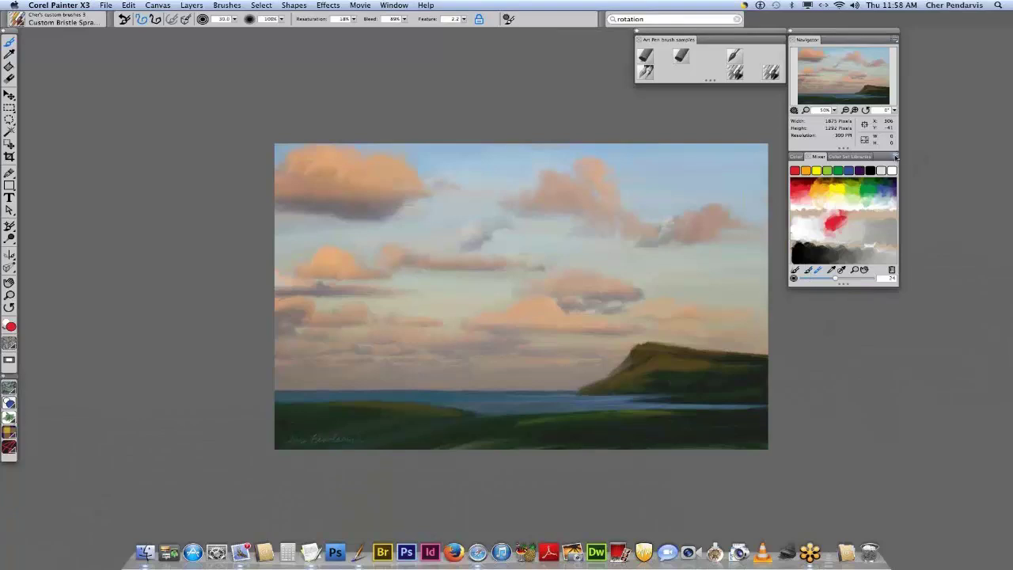
- Clear the mixer pad, sample the peach colour from the large cloud, and apply a dab of it to the pad
left_click(893, 156)
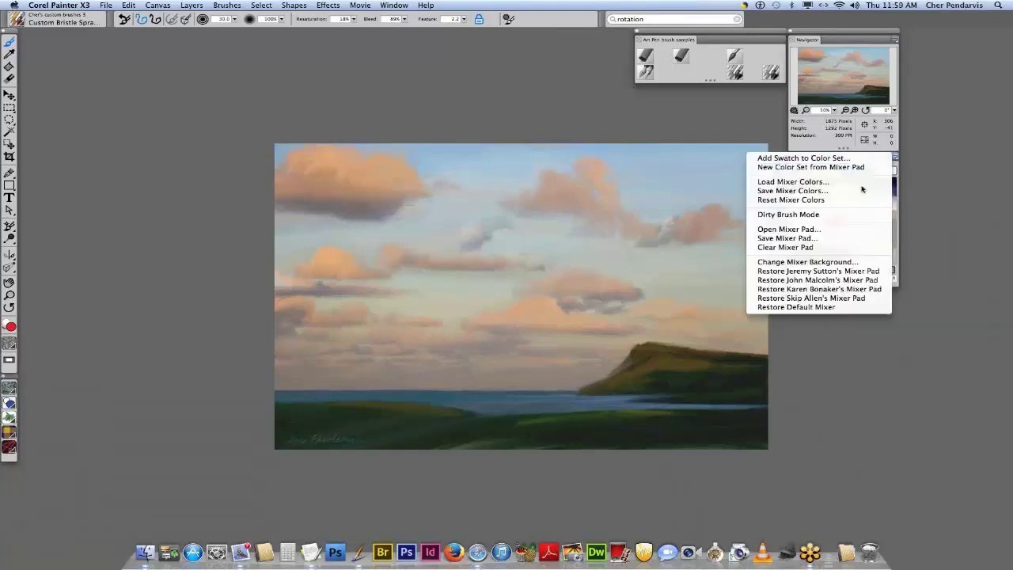
left_click(828, 248)
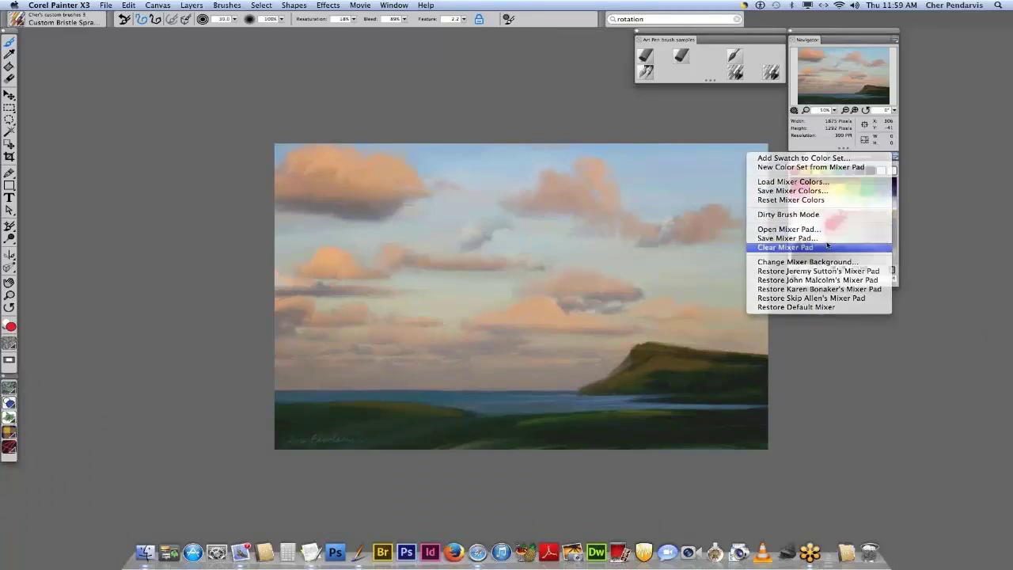
left_click(807, 270)
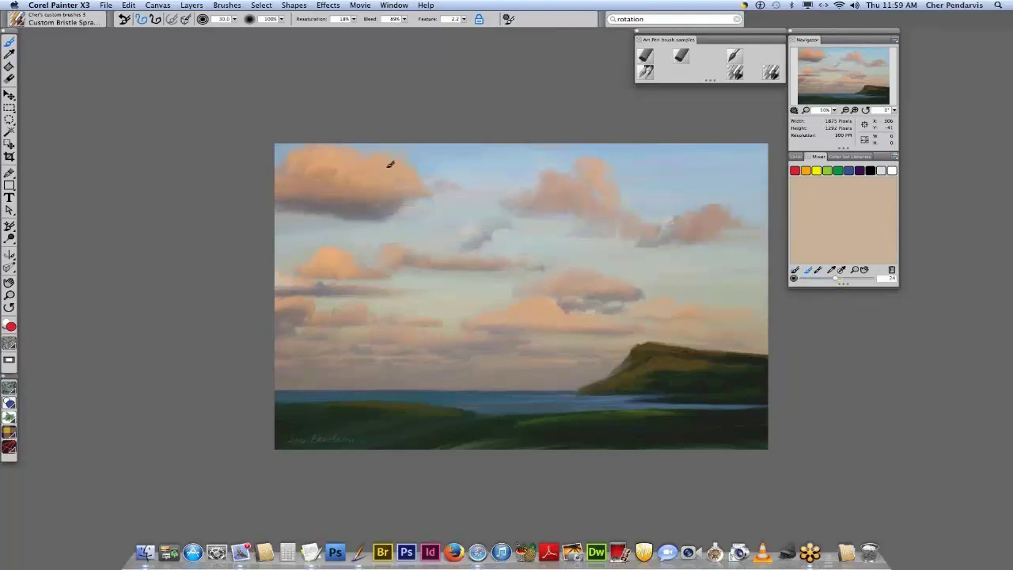
left_click(831, 271)
left_click(386, 167)
left_click(809, 270)
left_click_drag(808, 205, 826, 206)
- Detach the Color panel from its group and place it directly below the Mixer
left_click(801, 156)
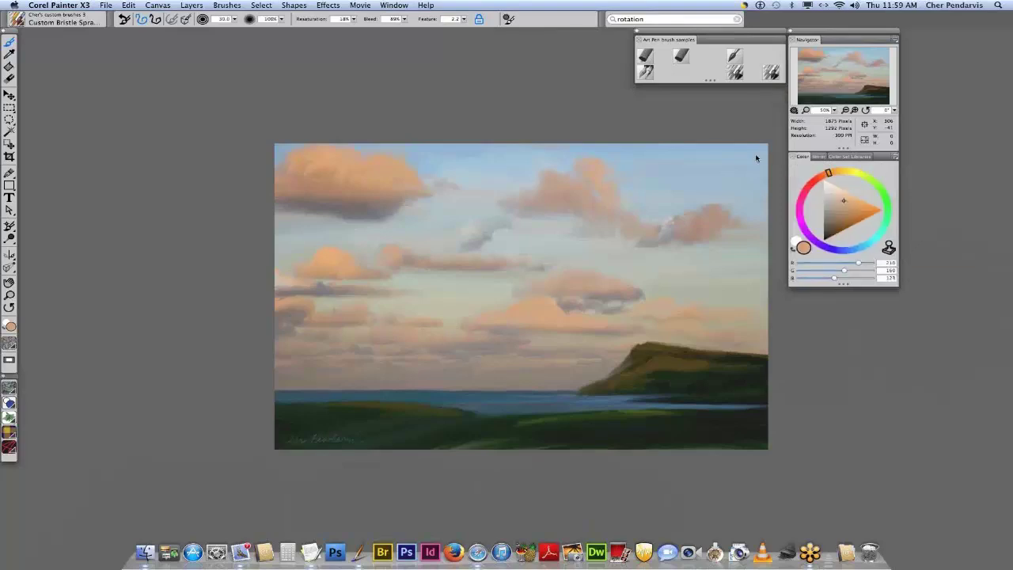
mouse_move(801, 156)
left_mouse_down()
mouse_move(788, 148)
mouse_move(788, 162)
left_mouse_up()
left_click_drag(792, 183, 850, 300)
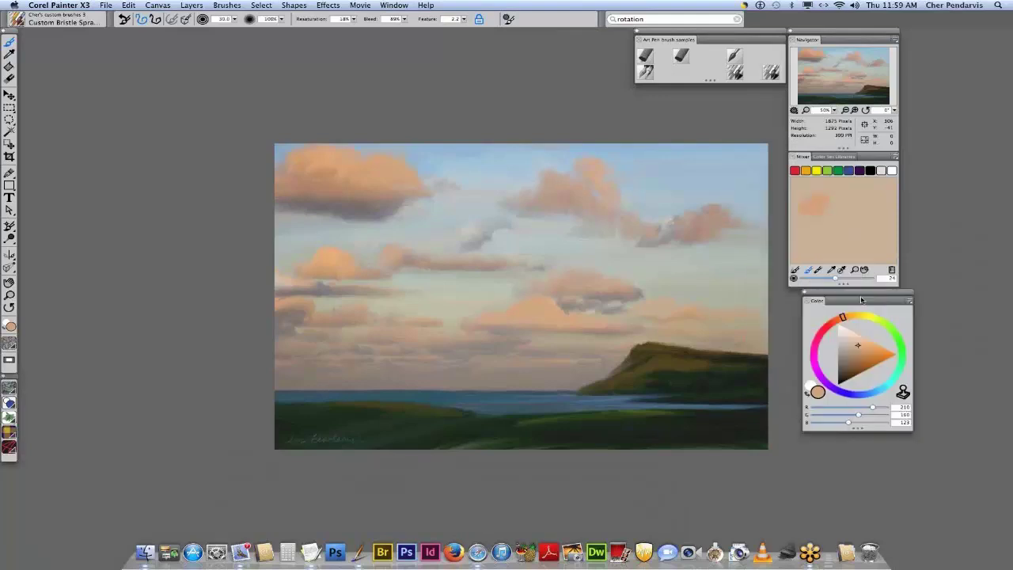
- Paint darker and more saturated orange dabs beside the peach on the mixer pad, choosing the shades in the colour triangle
left_click(823, 213)
mouse_move(823, 213)
left_mouse_down()
mouse_move(853, 203)
mouse_move(863, 361)
mouse_move(859, 227)
left_mouse_up()
left_click(864, 358)
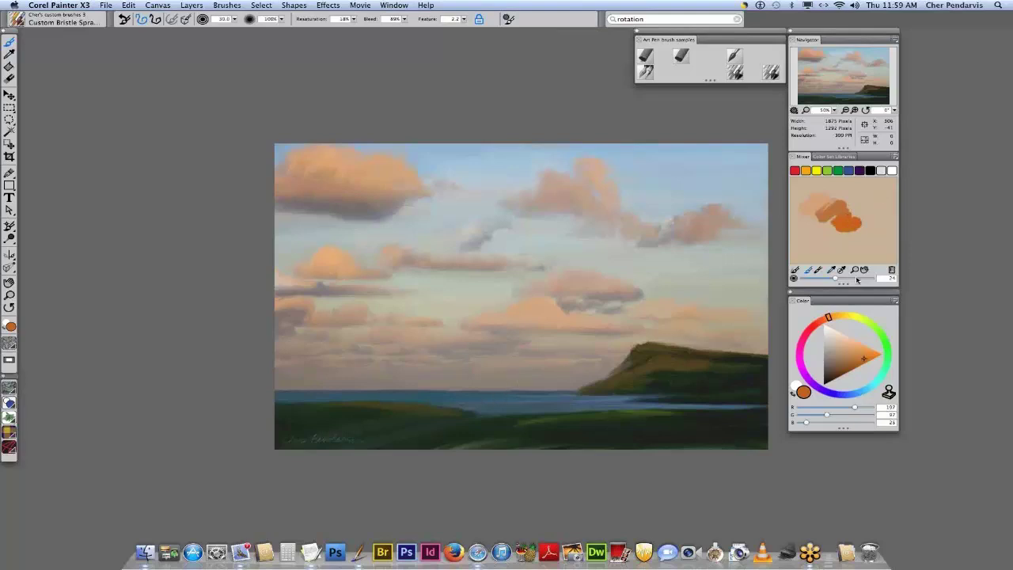
- Sample the dark teal of the sea and paint it, along with lighter blue variations, on the lower part of the mixer pad
left_click(831, 272)
left_click(472, 396, "alt")
left_click(808, 270)
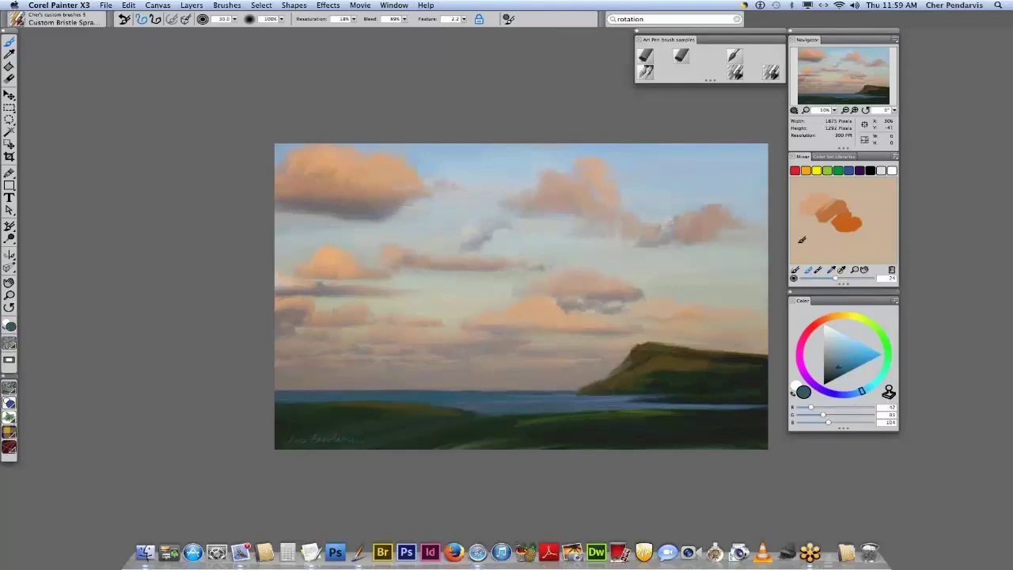
mouse_move(796, 244)
left_mouse_down()
mouse_move(813, 235)
mouse_move(810, 251)
mouse_move(823, 242)
mouse_move(847, 252)
left_mouse_up()
left_click(851, 362)
left_click(851, 352)
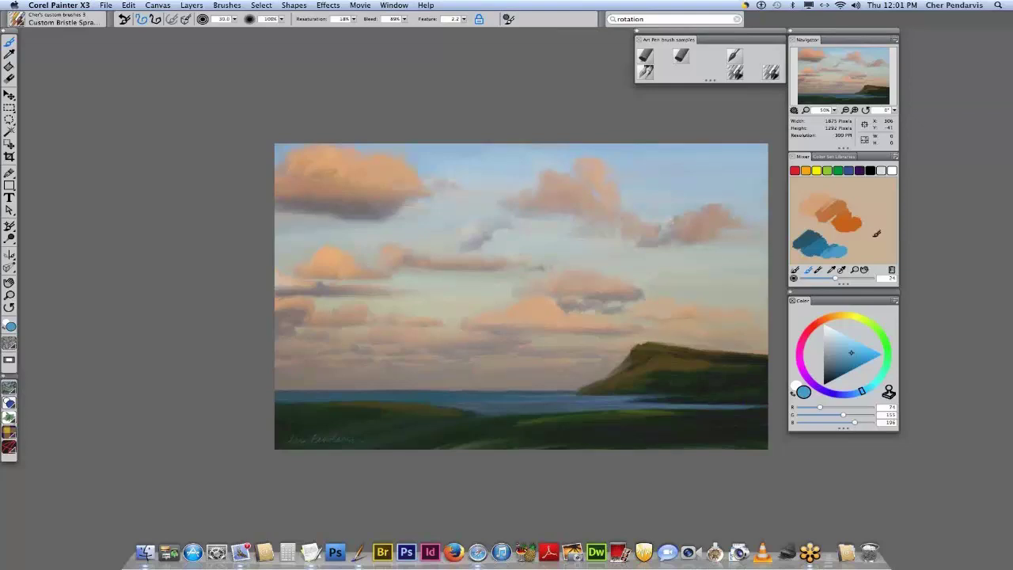
- Choose the golden Cadmium Yellow from the Painter Colors set and paint a dab beside the blues on the mixer pad
left_click(844, 157)
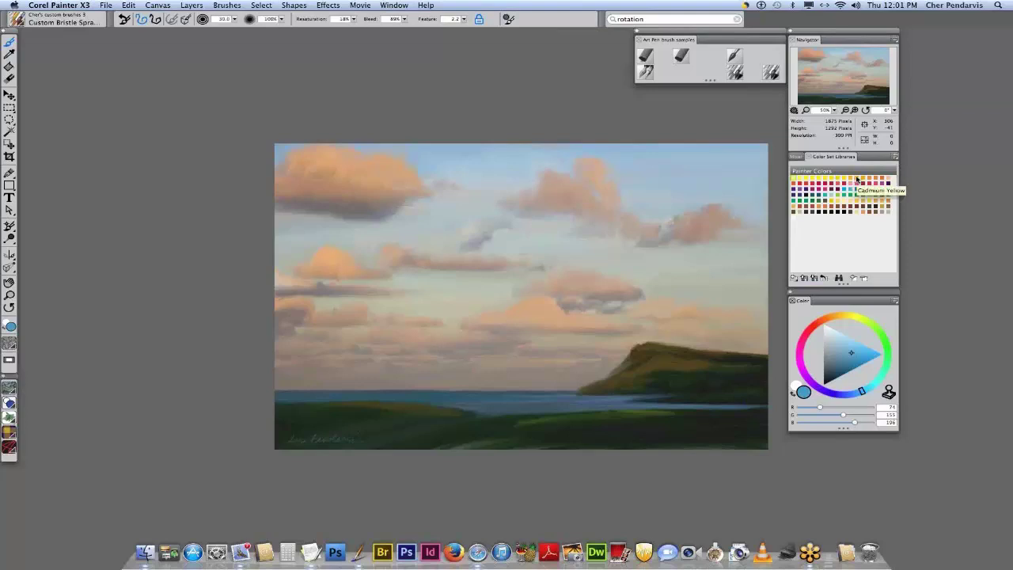
left_click(859, 186)
left_click(801, 157)
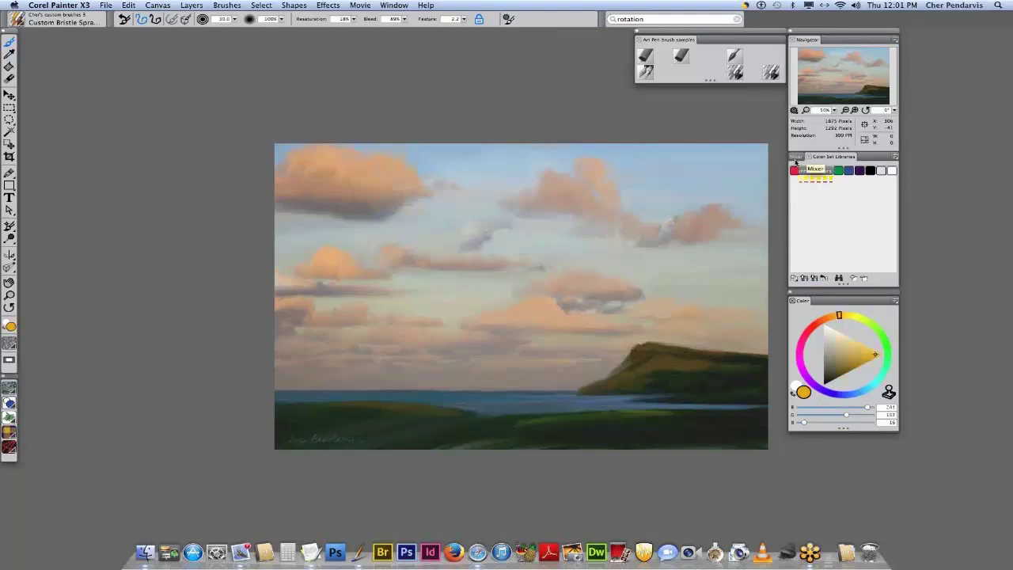
mouse_move(875, 236)
left_mouse_down()
mouse_move(867, 239)
mouse_move(880, 245)
left_mouse_up()
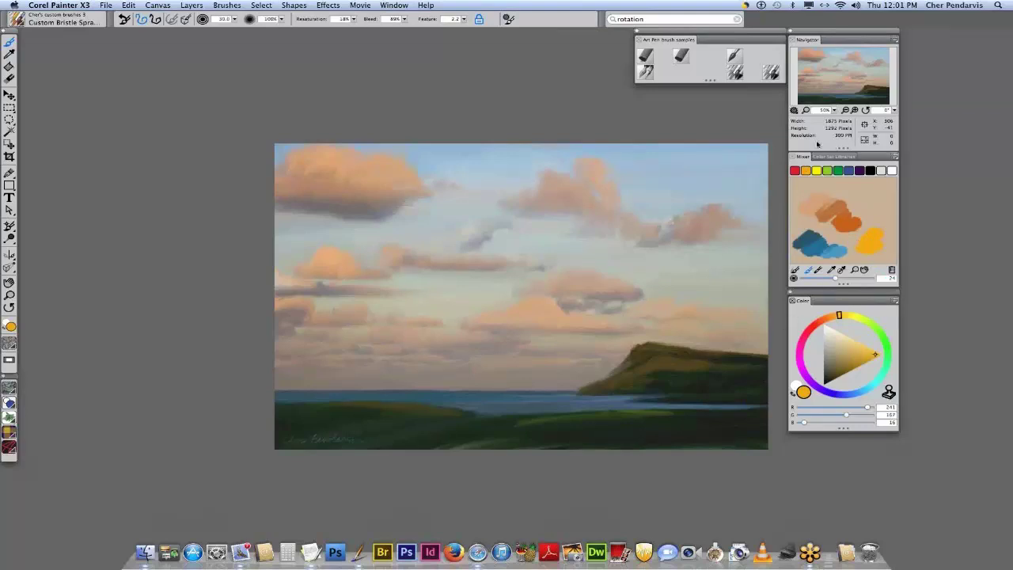
- Choose a green from the Painter Colors set, paint a dab above the yellow on the mixer pad, and blend the two with Mix Color
left_click(834, 157)
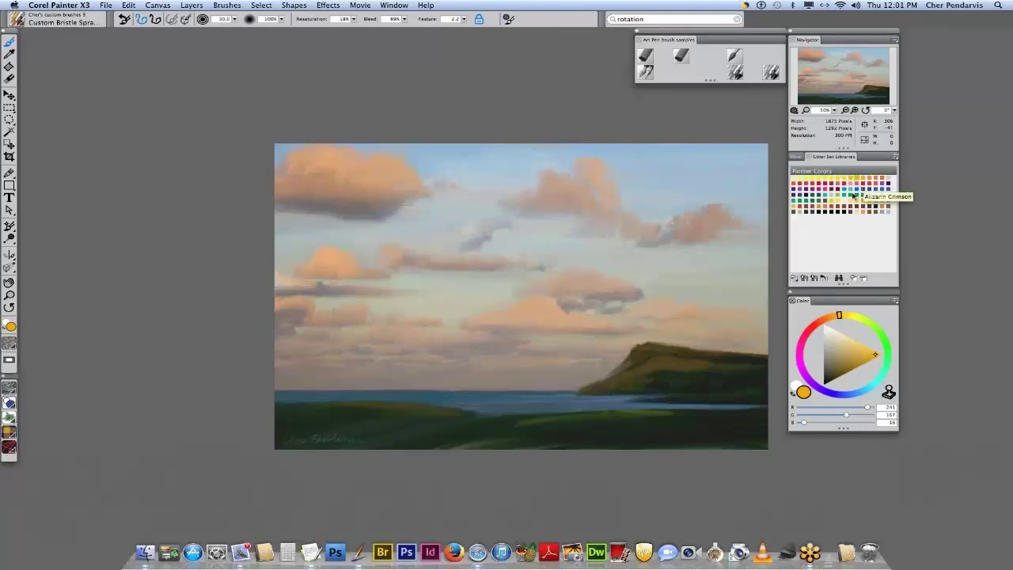
left_click(852, 196)
left_click(803, 157)
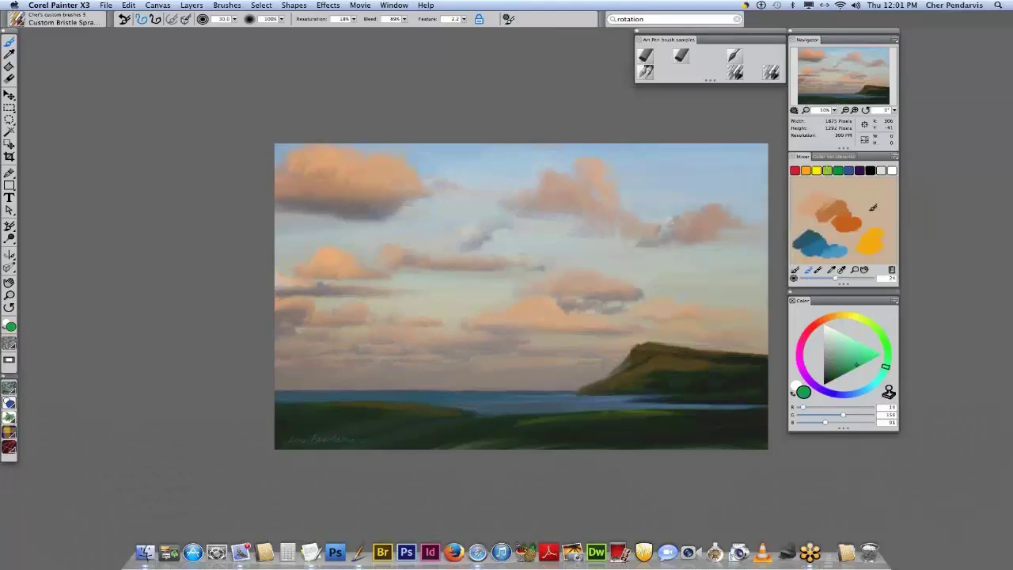
left_click_drag(872, 226, 890, 222)
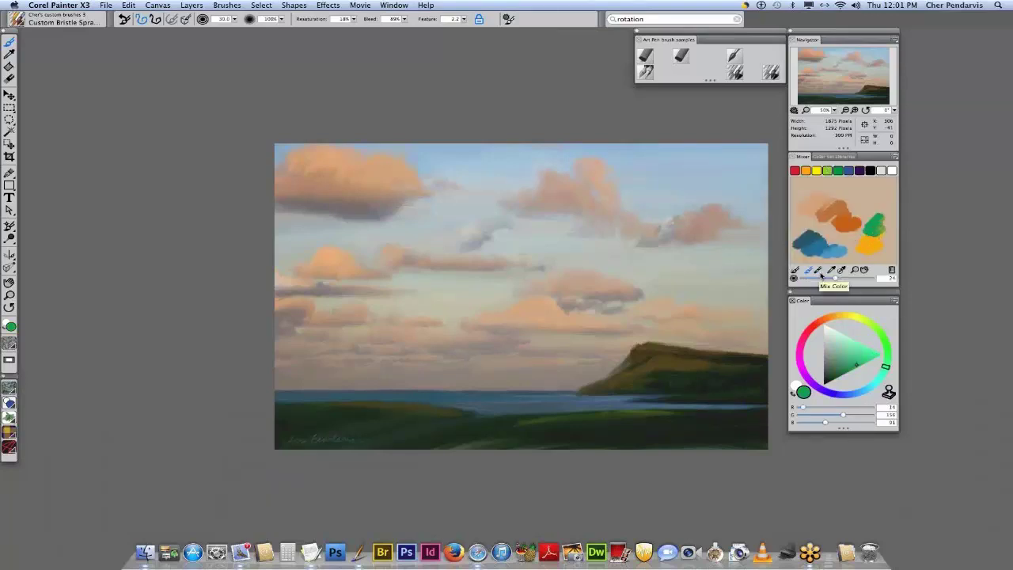
left_click(817, 272)
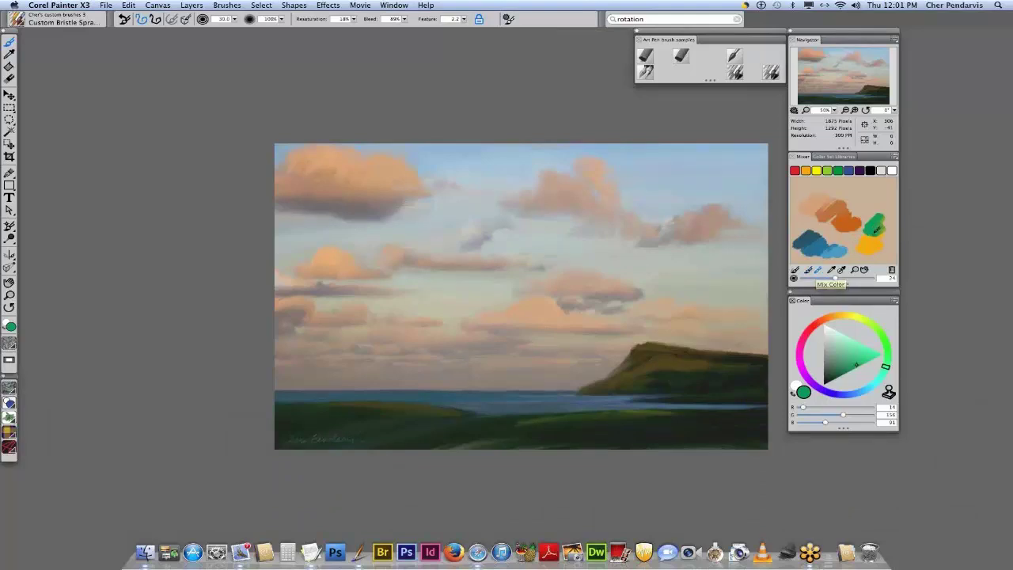
mouse_move(868, 246)
left_mouse_down()
mouse_move(886, 219)
mouse_move(880, 251)
mouse_move(889, 238)
mouse_move(878, 209)
mouse_move(869, 214)
mouse_move(883, 212)
mouse_move(902, 236)
left_mouse_up()
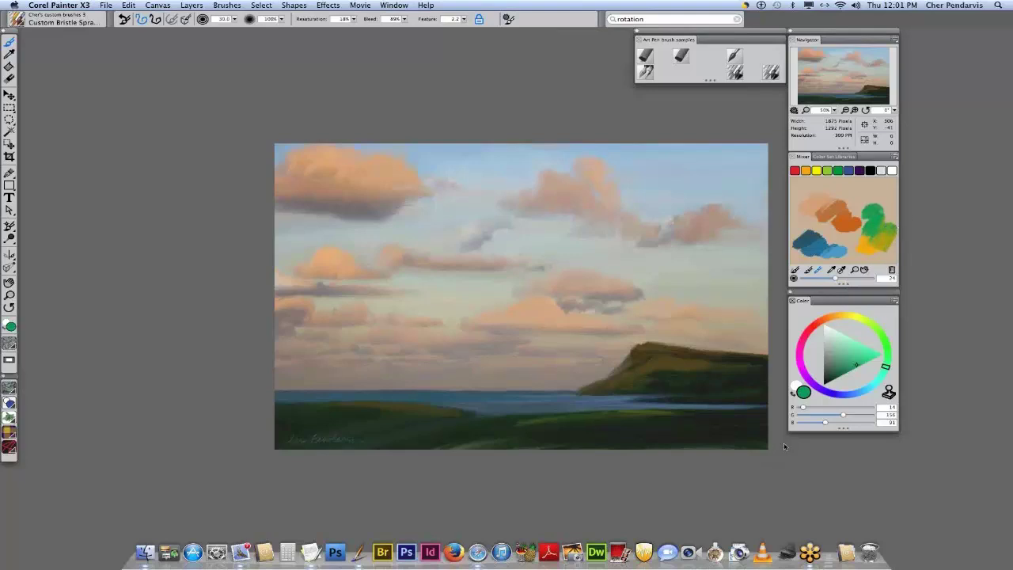